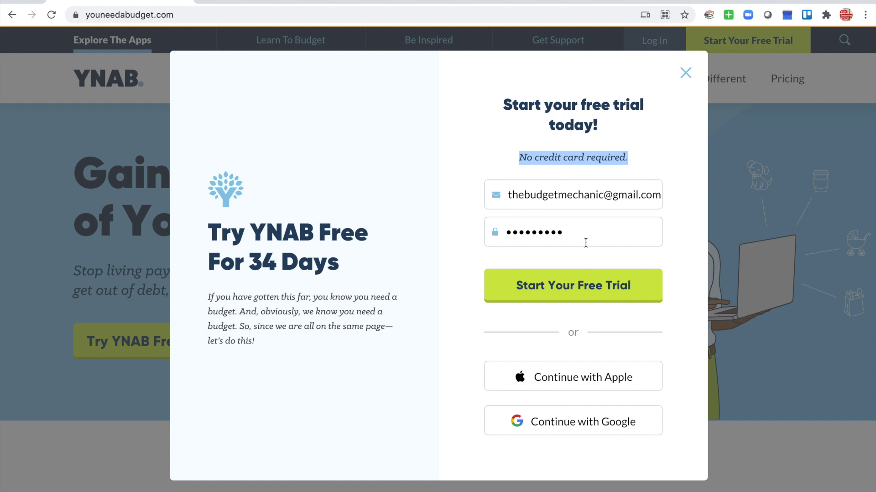
- Submit the free trial sign-up and agree to the Terms of Service and Privacy Policy
click(586, 285)
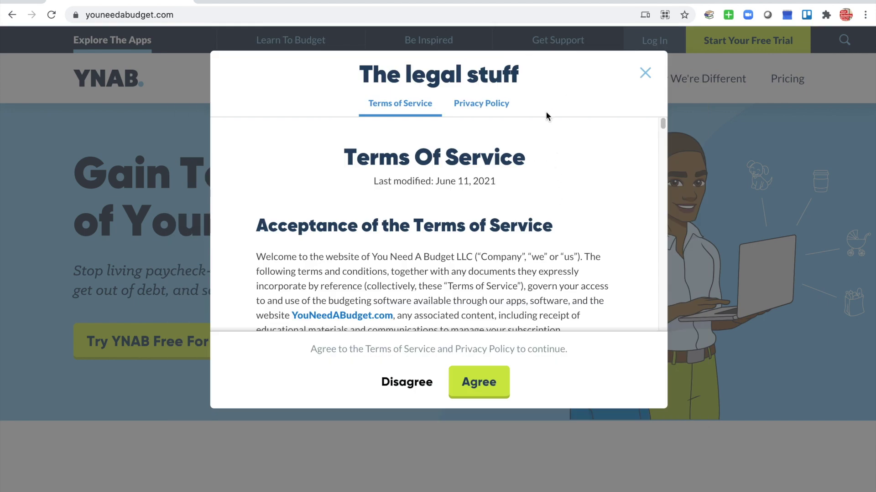
scroll(541, 247, down, 15)
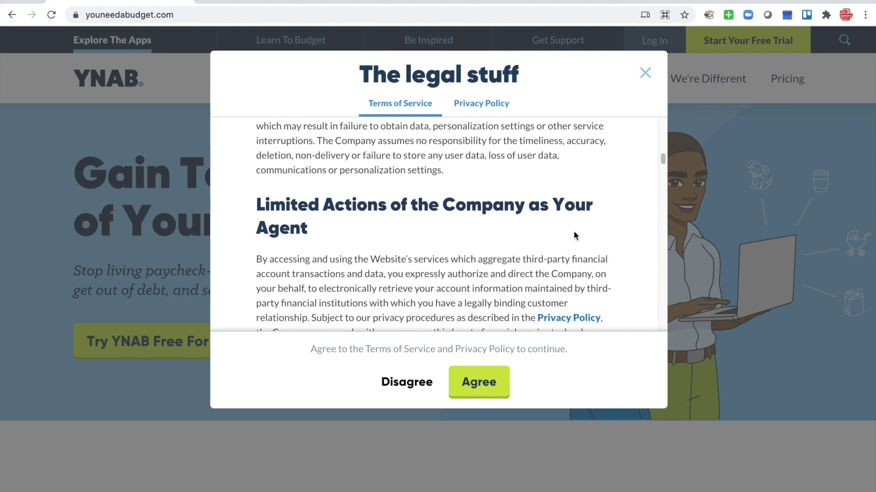
scroll(574, 231, down, 12)
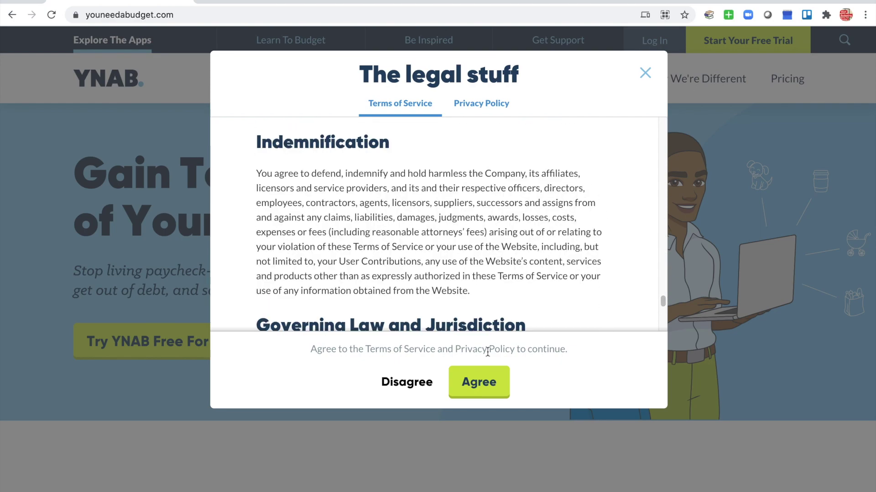
click(484, 388)
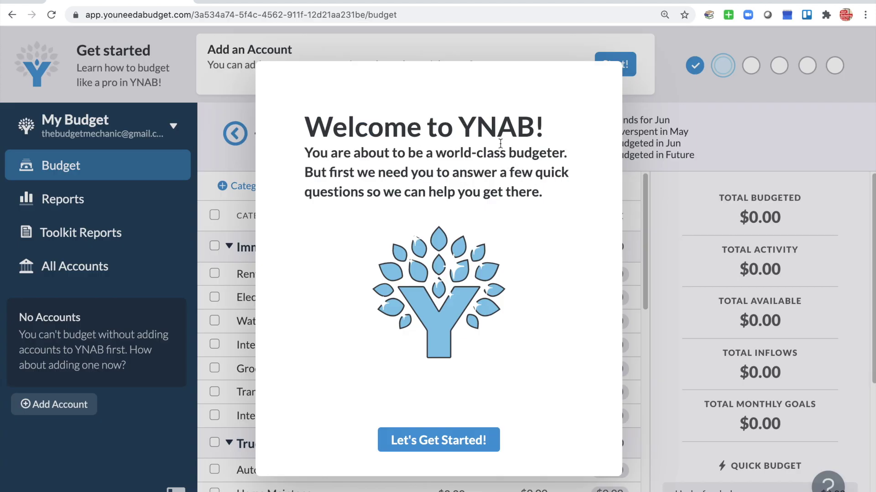
- Complete the welcome questionnaire with paying off debt, going solo, and a similar income amount on a regular schedule
click(439, 442)
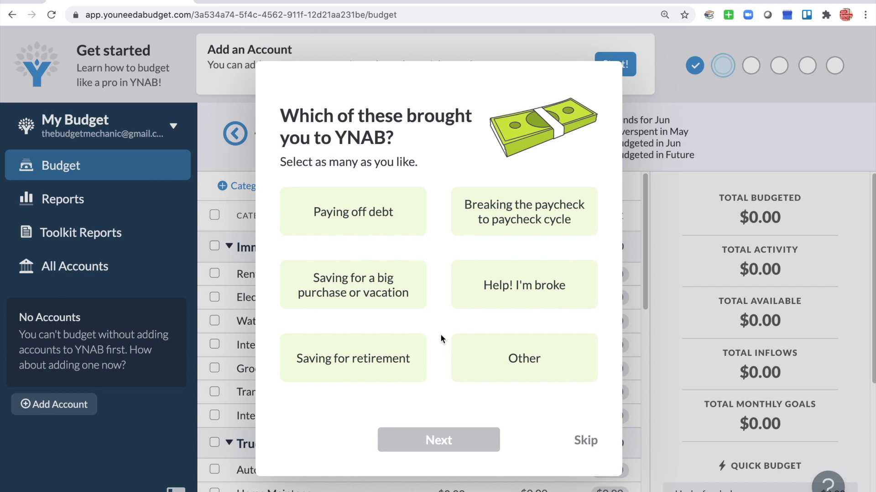
click(377, 209)
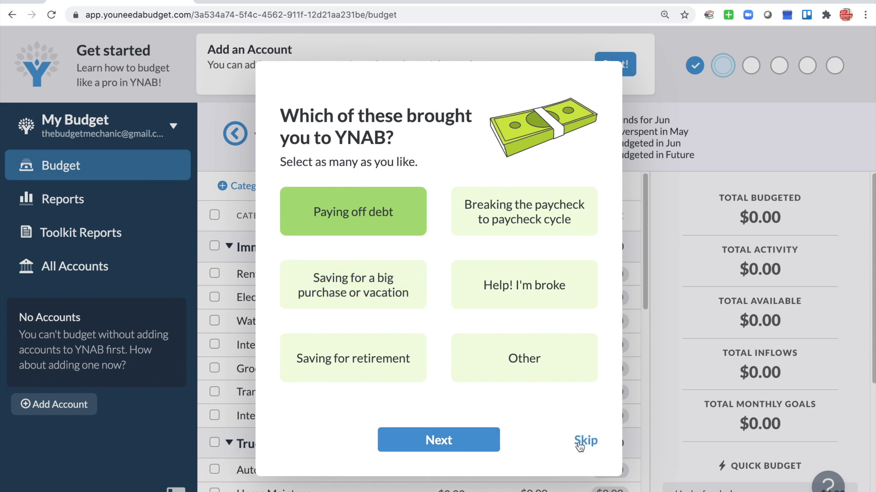
click(419, 442)
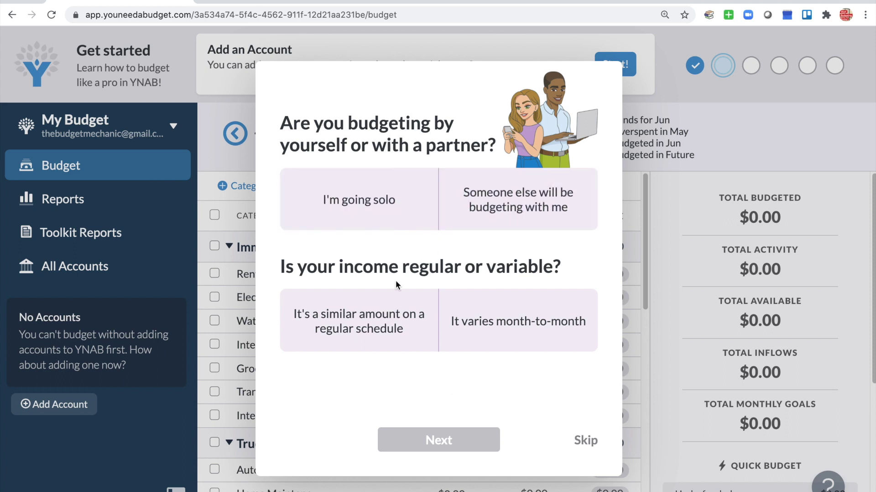
click(361, 186)
click(374, 315)
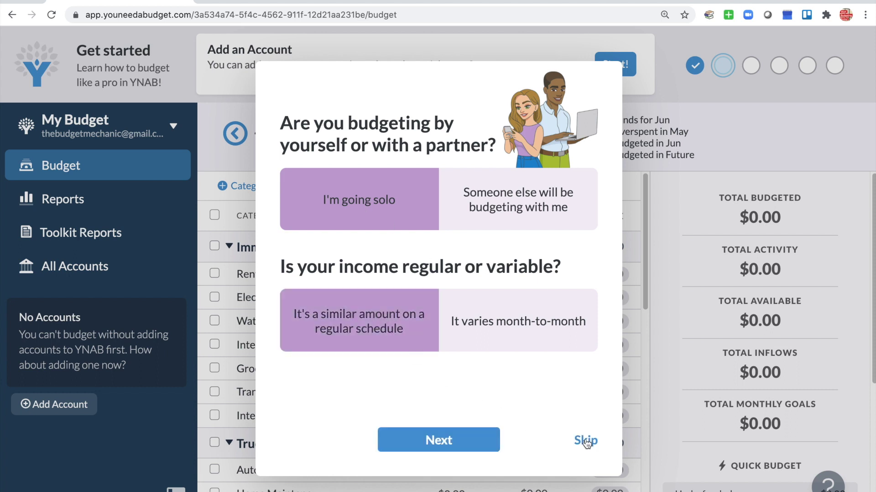
click(442, 441)
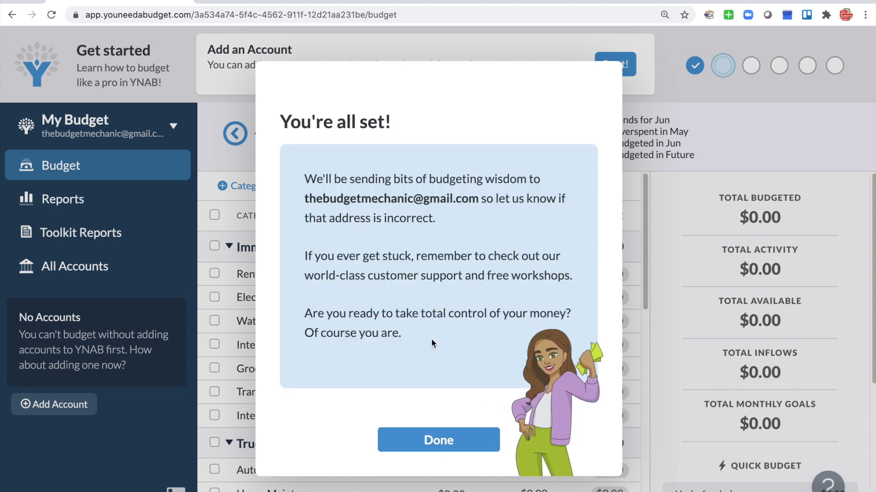
click(438, 445)
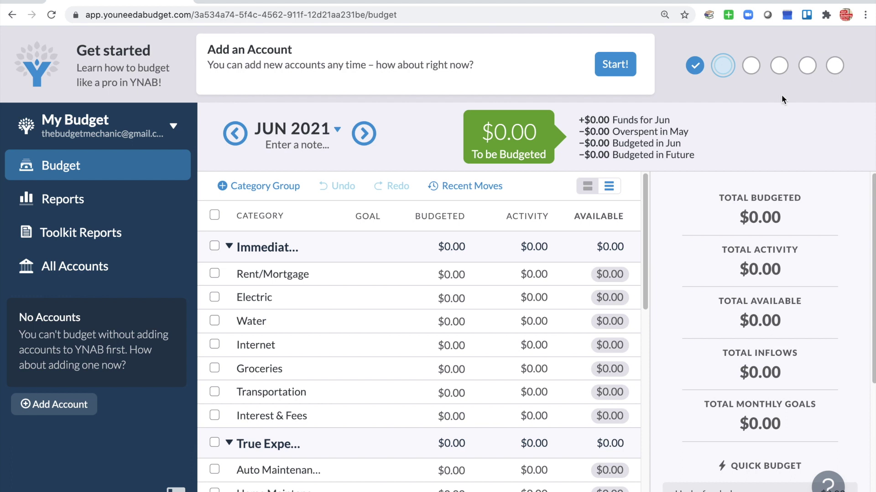
- Start adding an account from the getting-started guide
click(615, 63)
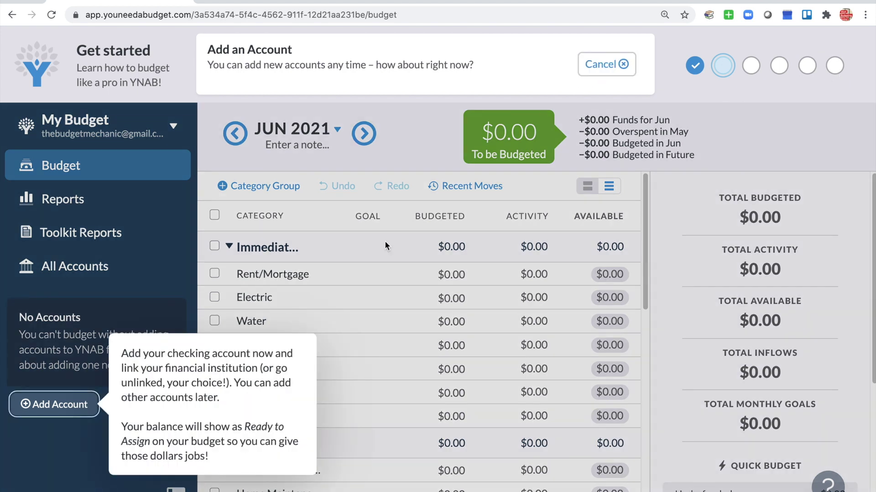
click(59, 408)
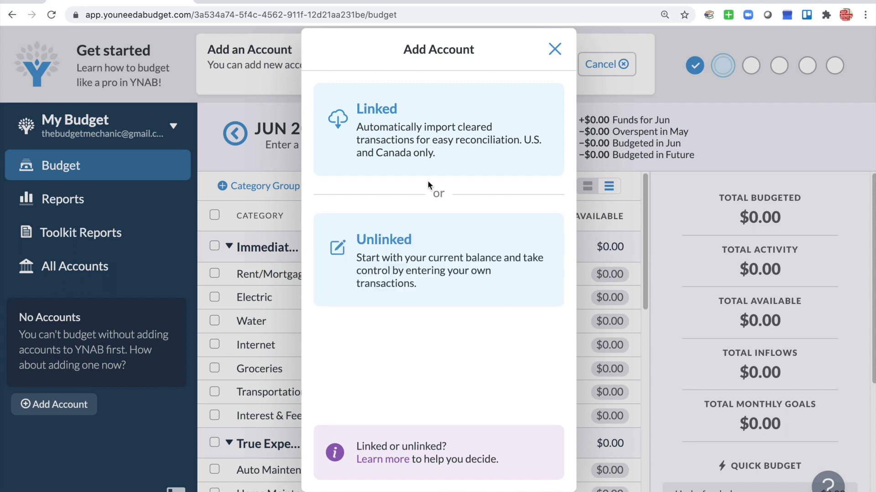
click(480, 155)
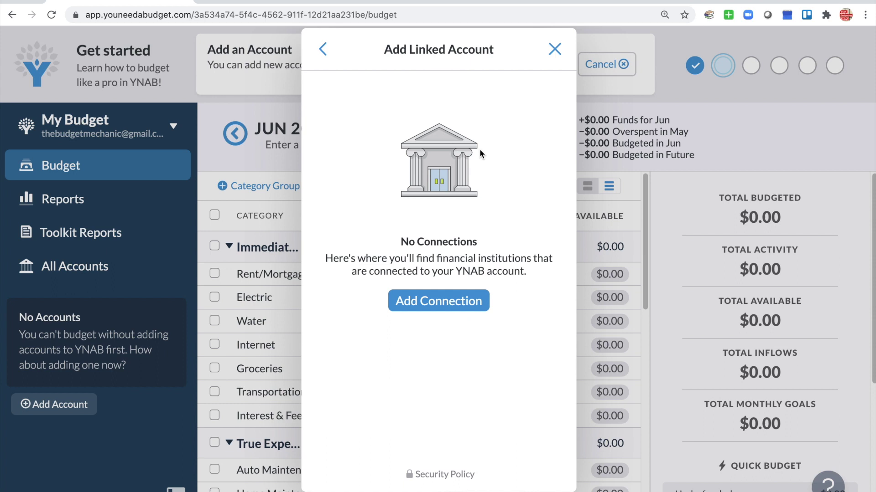
click(456, 306)
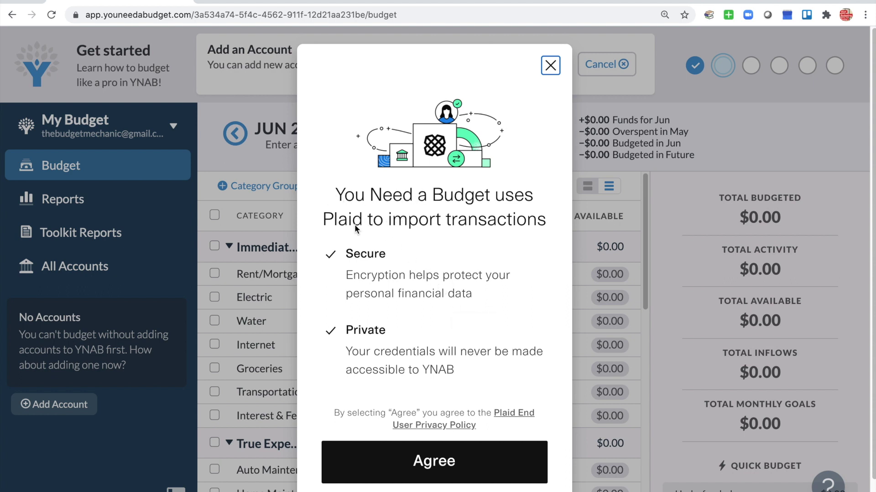
drag(360, 226, 323, 230)
click(460, 461)
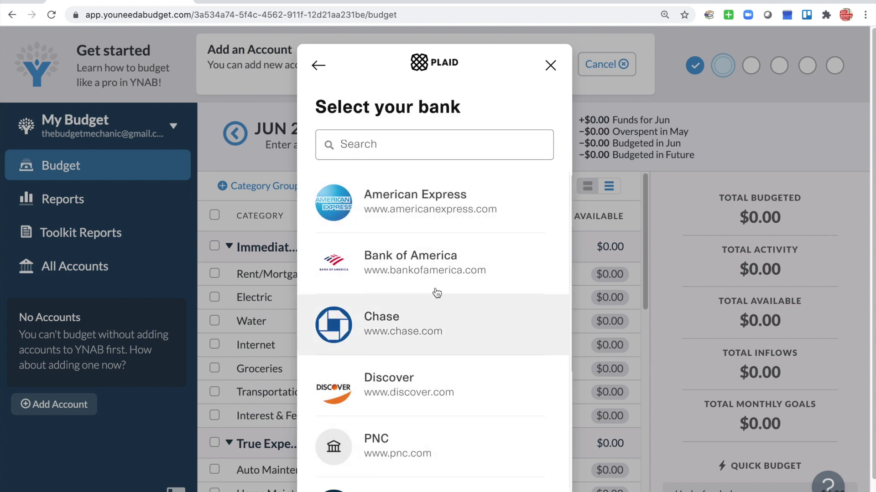
click(412, 143)
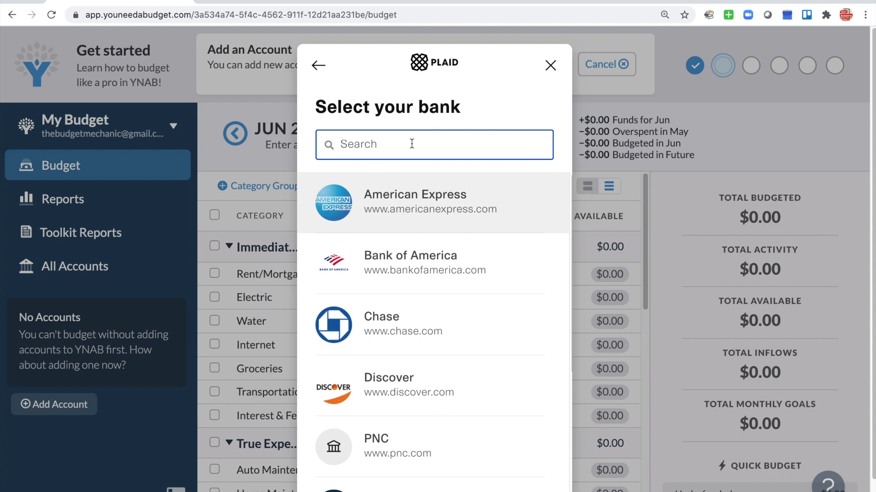
text(Sco)
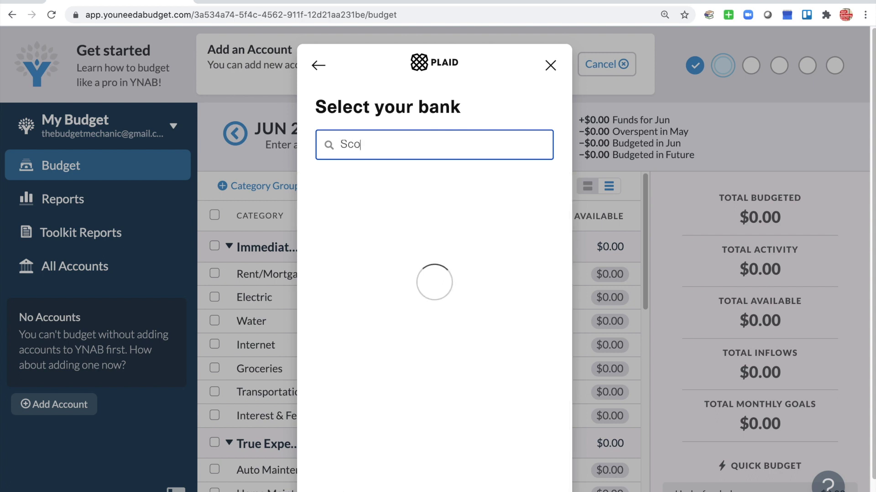
text(tia)
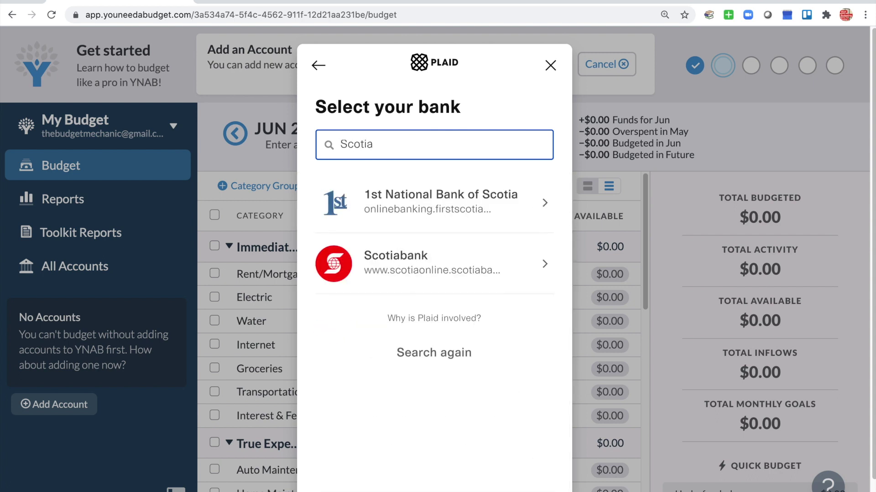
click(435, 279)
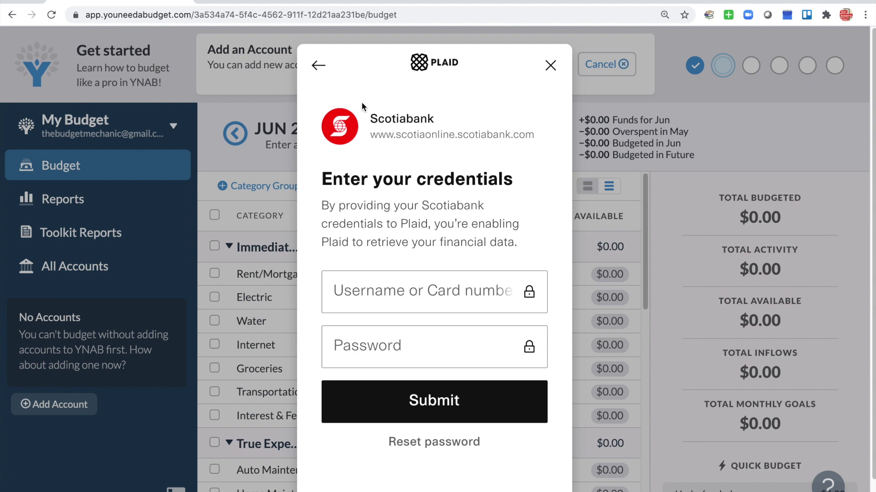
key(Escape)
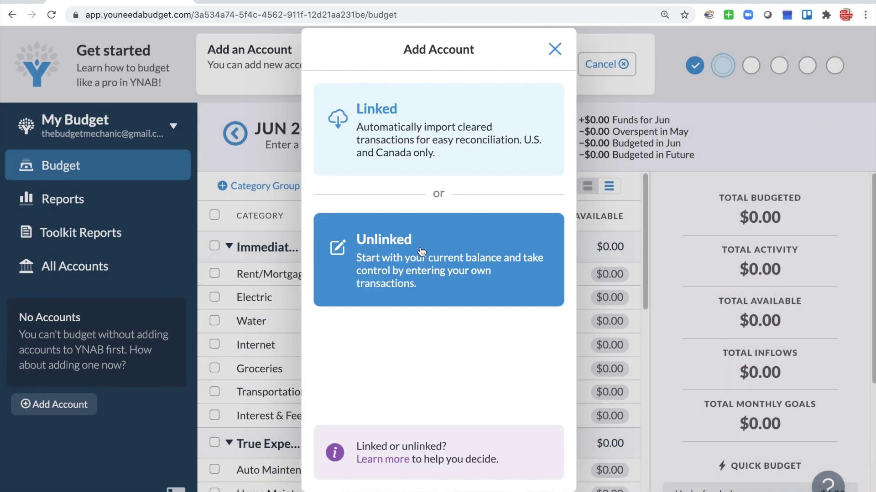
- Add an unlinked Checking account nicknamed "CIBC Chequing" with a current balance of 1500
click(421, 253)
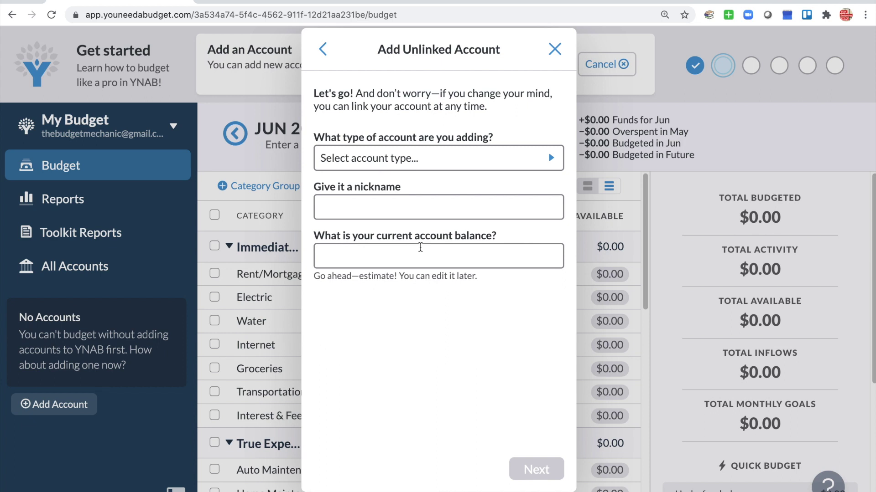
click(425, 165)
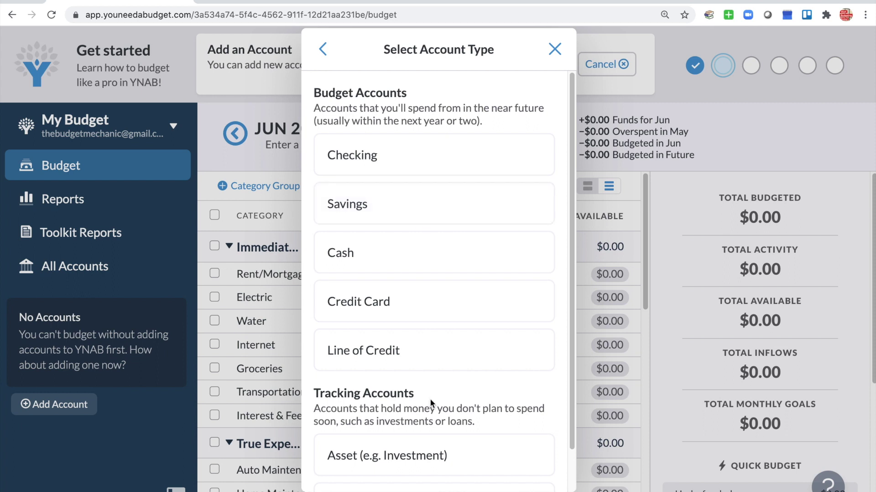
scroll(430, 424, down, 1)
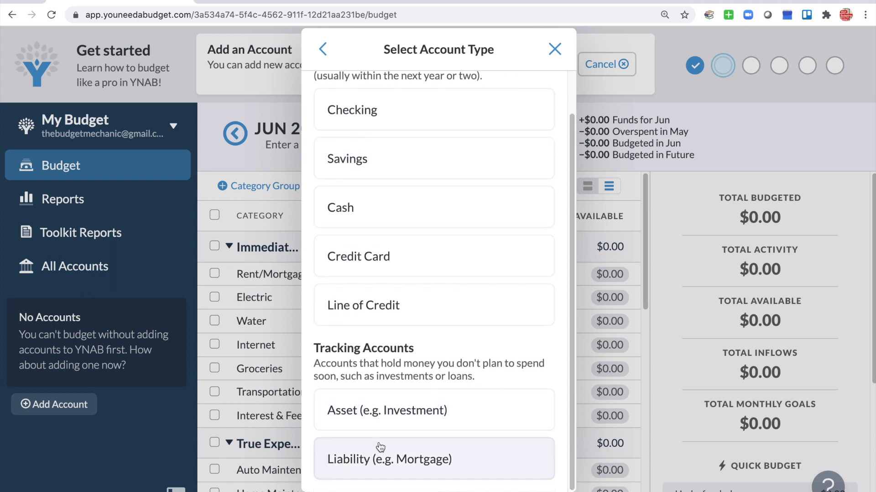
click(361, 110)
click(369, 211)
text(Cl)
text(BC)
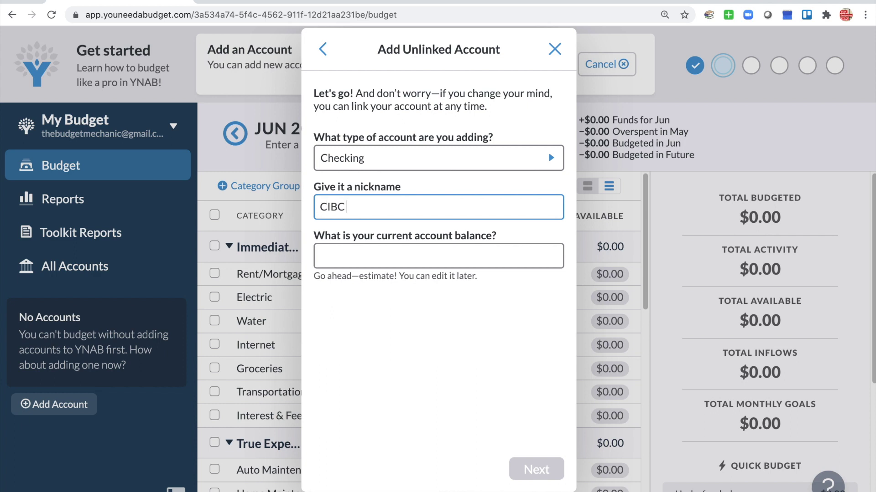
text( Chequing)
key(Tab)
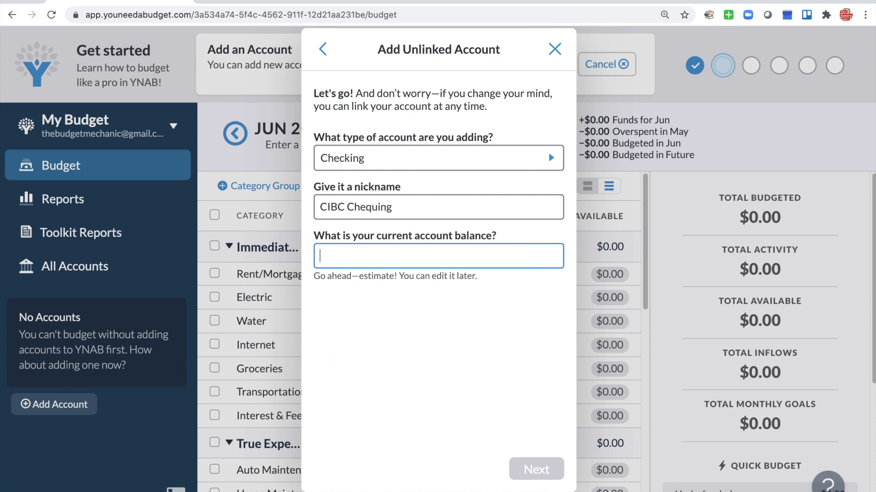
text(15)
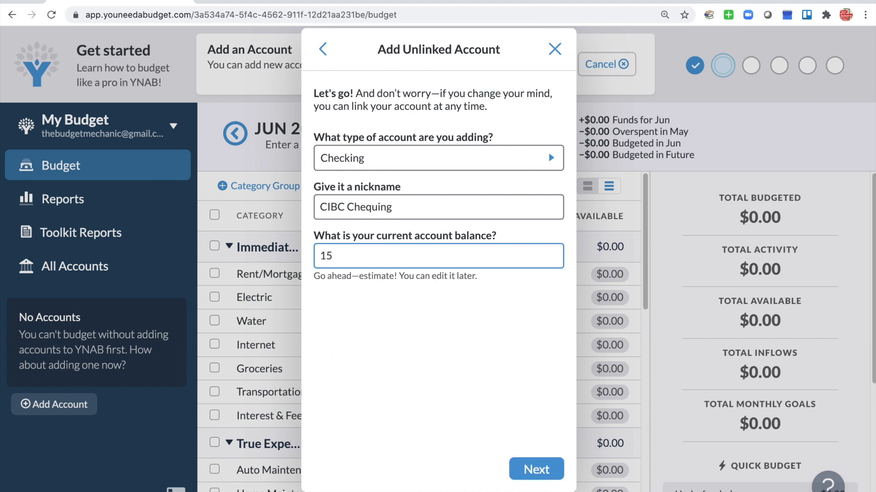
text(00)
click(527, 467)
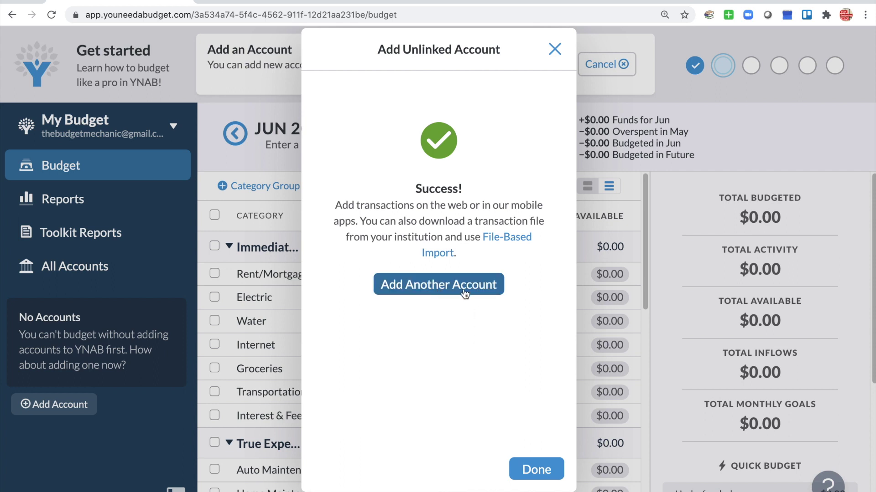
click(526, 469)
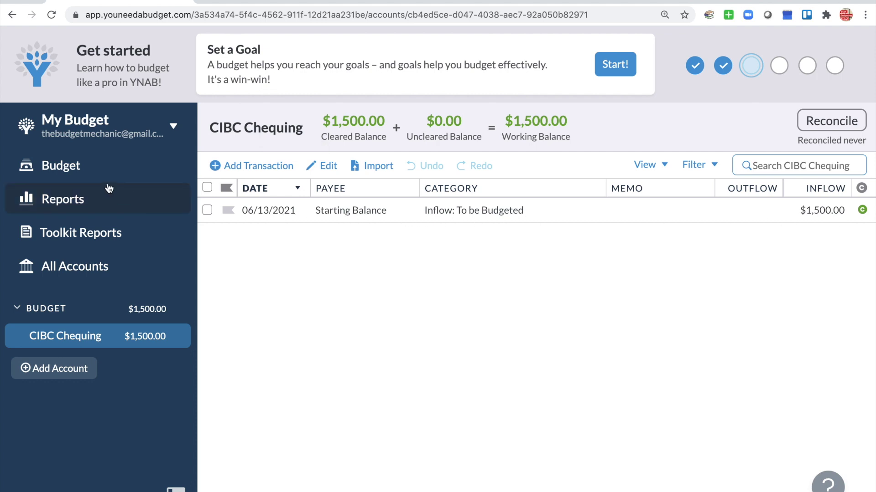
- Return to the budget overview and check the amount to be budgeted
click(73, 174)
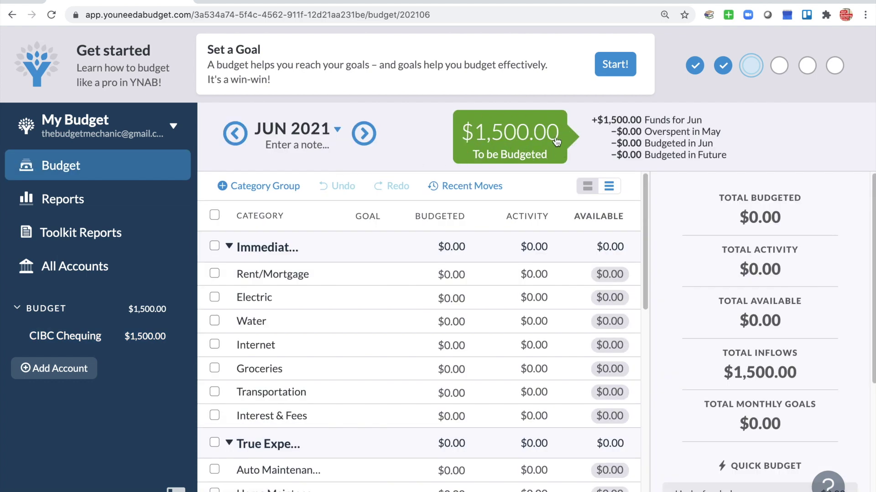
mouse_move(496, 155)
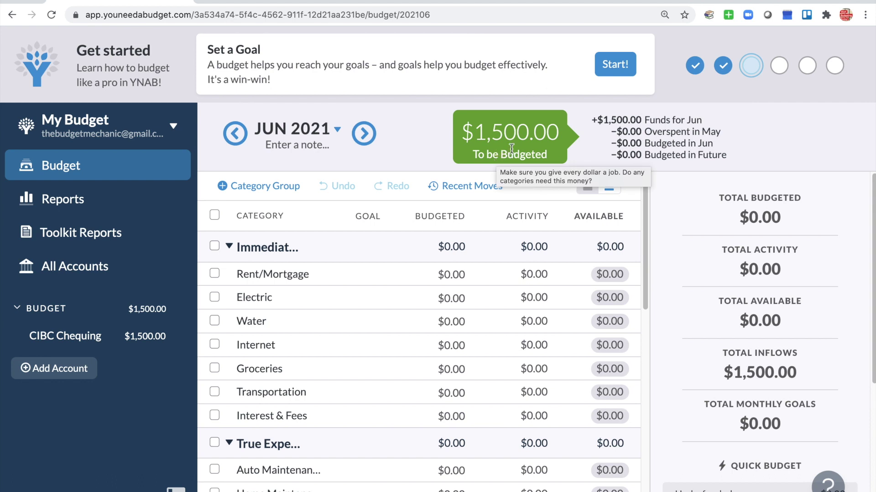
- Add an unlinked Savings account nicknamed "CIBC Savings" with a current balance of 500
click(47, 370)
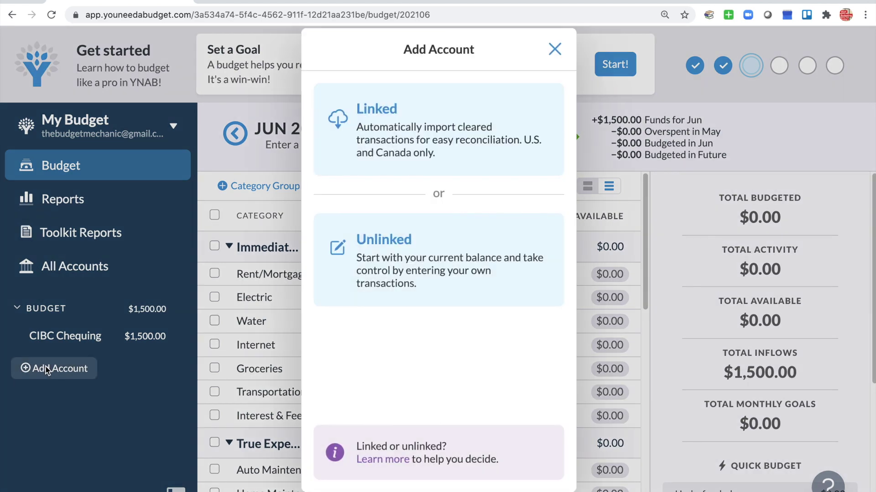
click(433, 258)
click(434, 156)
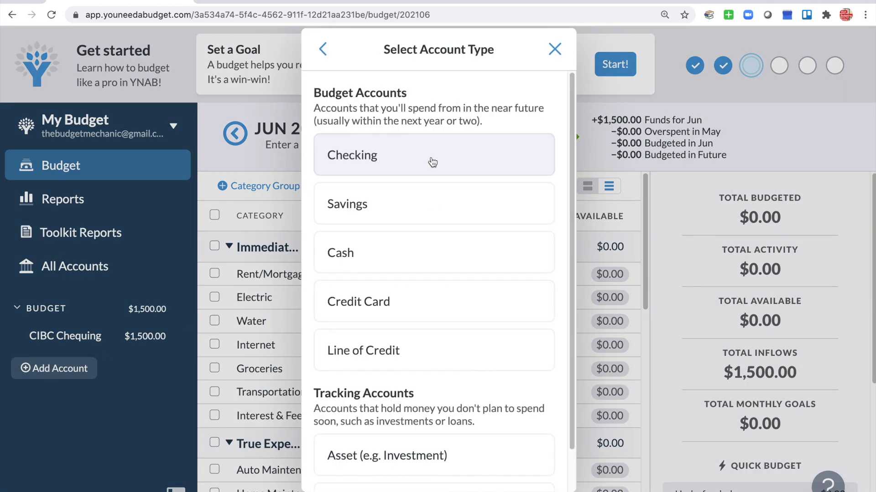
click(408, 201)
click(407, 199)
text(CIBC Savings)
key(Tab)
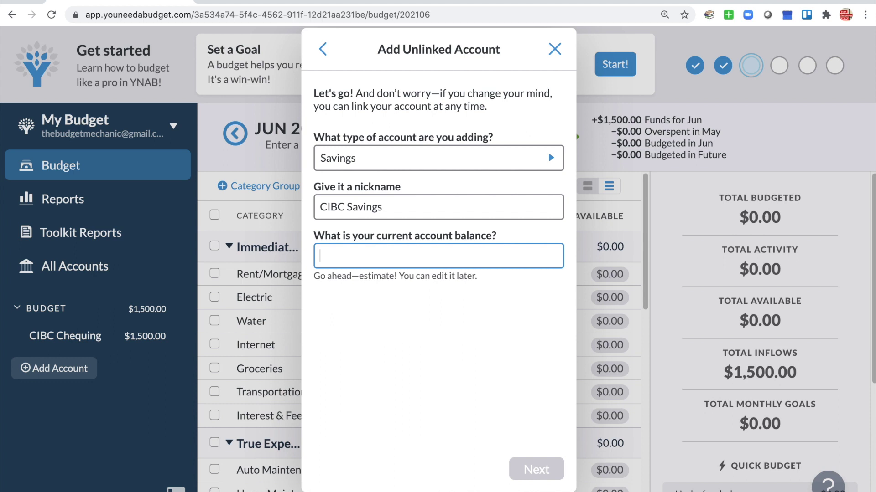
text(500)
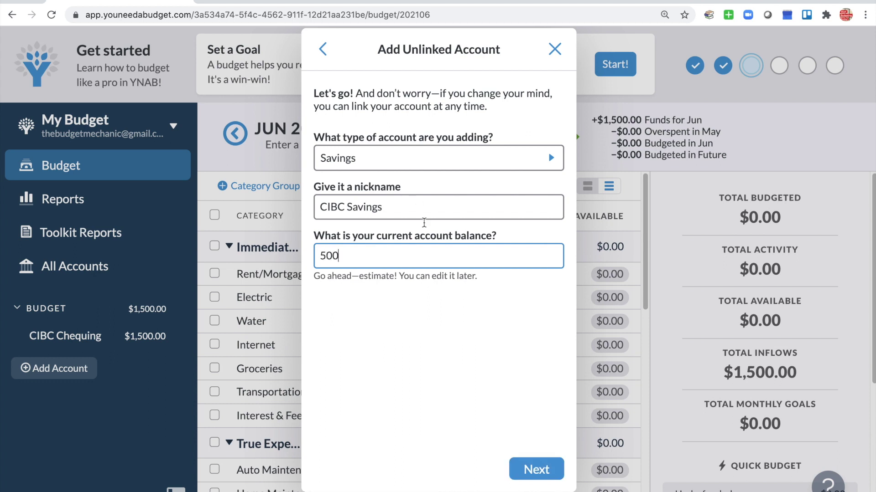
key(Return)
- Add another unlinked Savings account nicknamed "TFSA" with a current balance of 500 and finish adding accounts
click(454, 288)
click(427, 248)
click(404, 197)
text(TFSA)
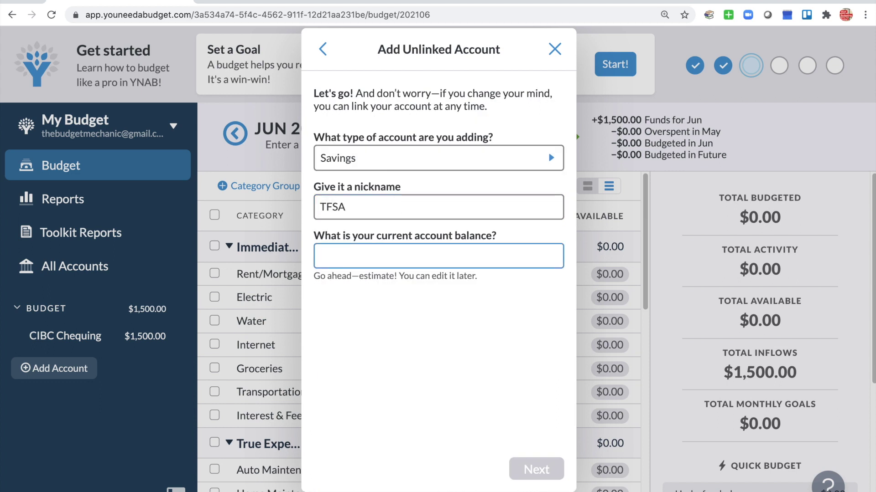
text(500)
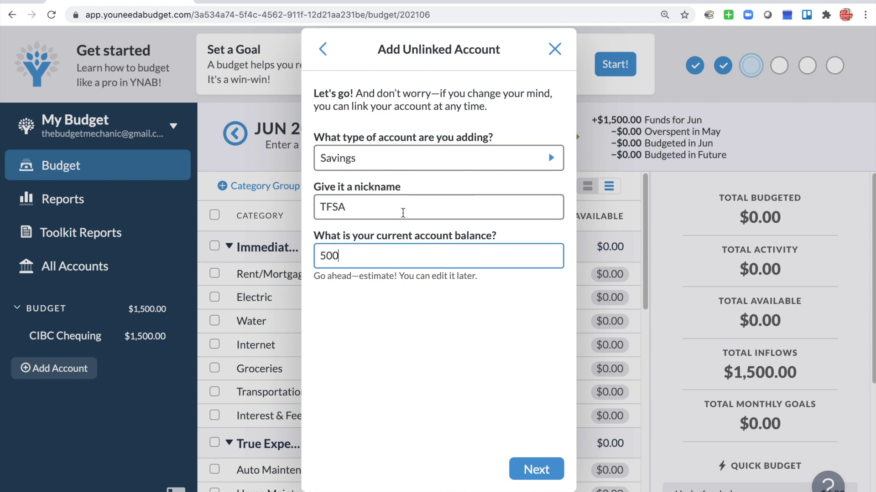
click(550, 470)
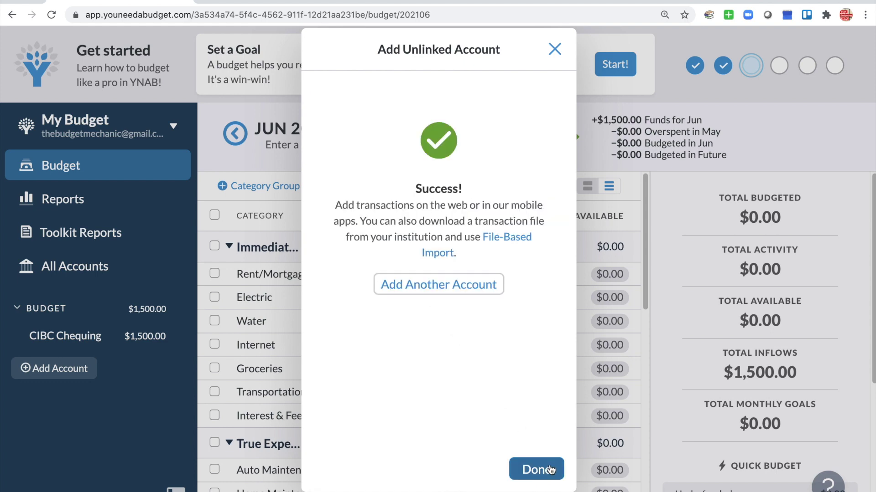
click(549, 470)
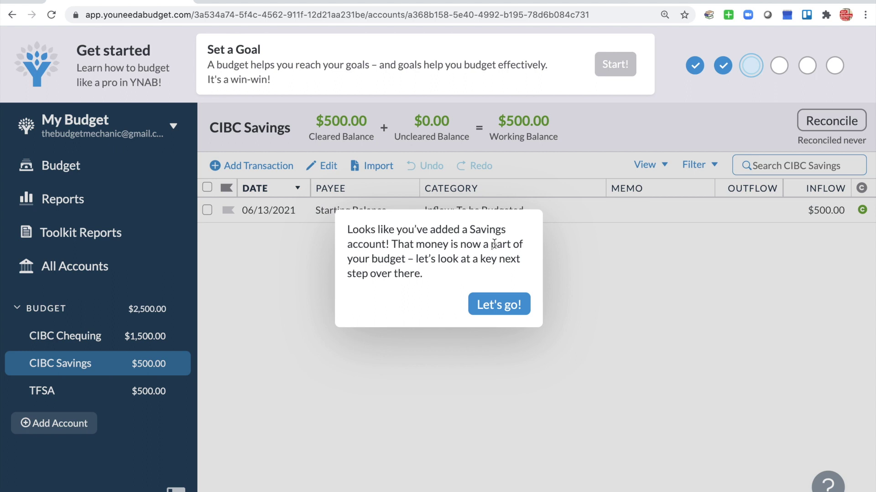
- Return to the budget overview, dismiss the savings tip and review the listed account balances
click(505, 303)
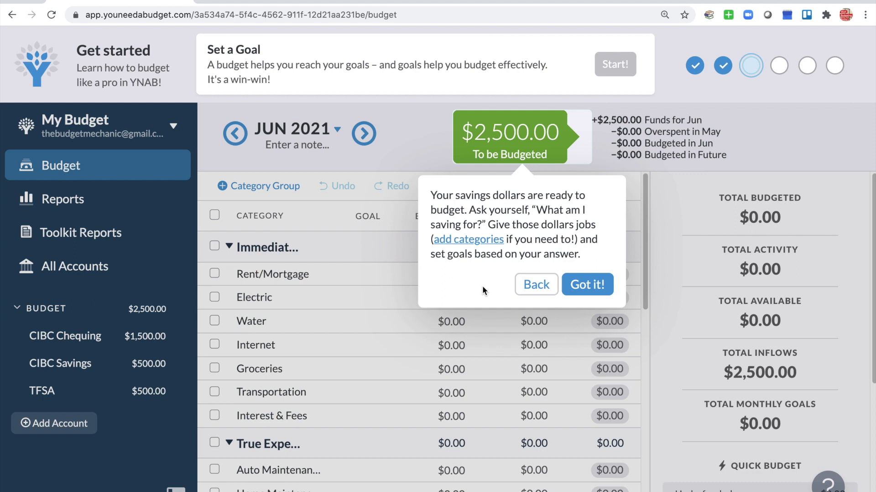
click(414, 212)
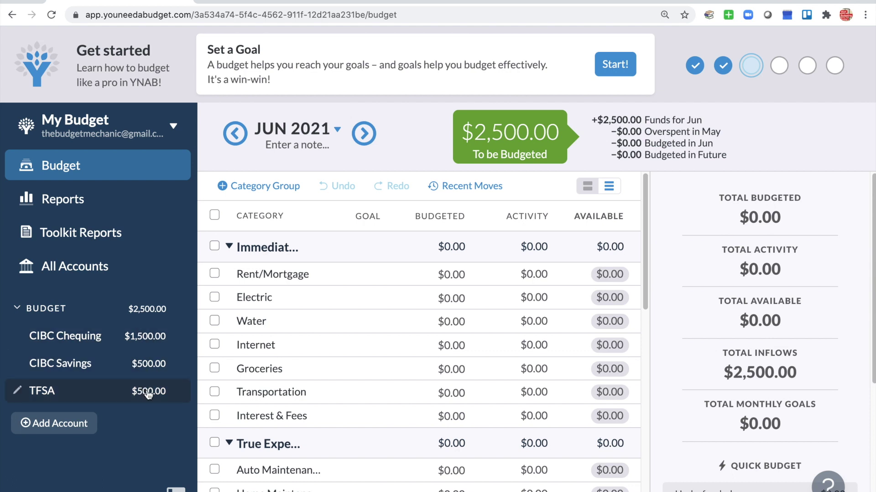
click(178, 312)
click(177, 312)
- Start the Set a Goal guide and review the goal types for Software Subscriptions, keeping Needed For Spending
click(615, 66)
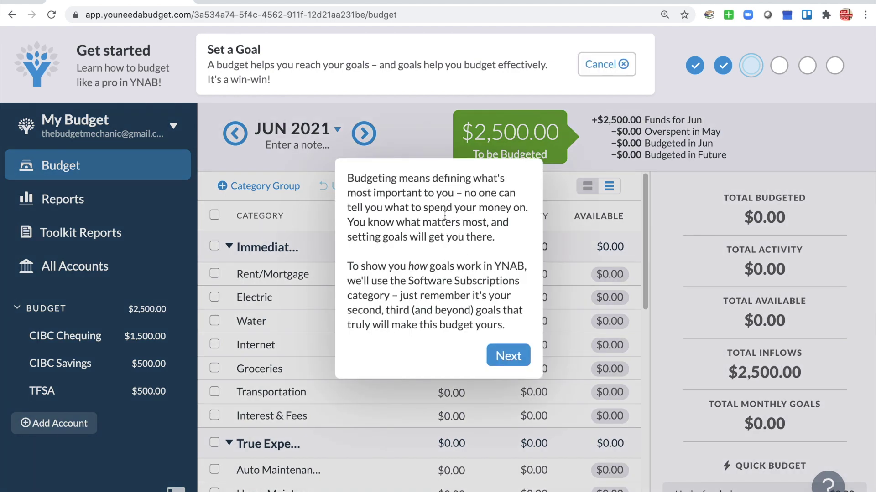
click(508, 356)
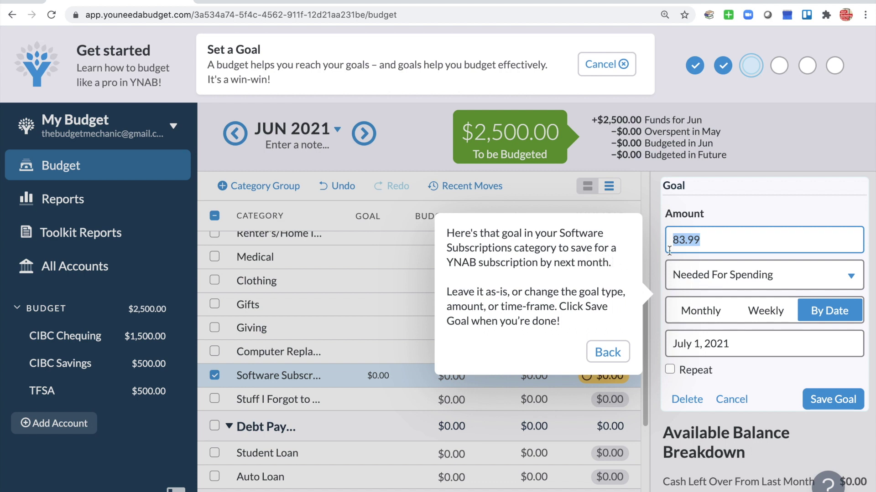
click(709, 276)
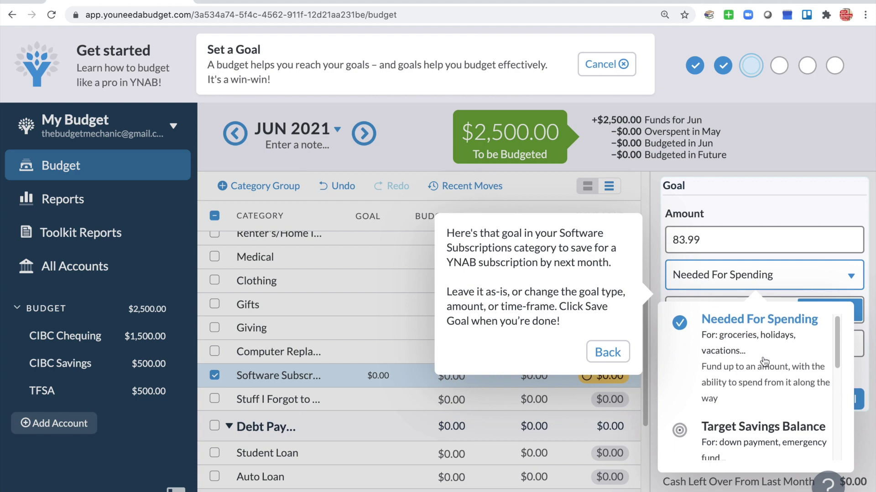
scroll(765, 361, down, 3)
scroll(765, 362, down, 3)
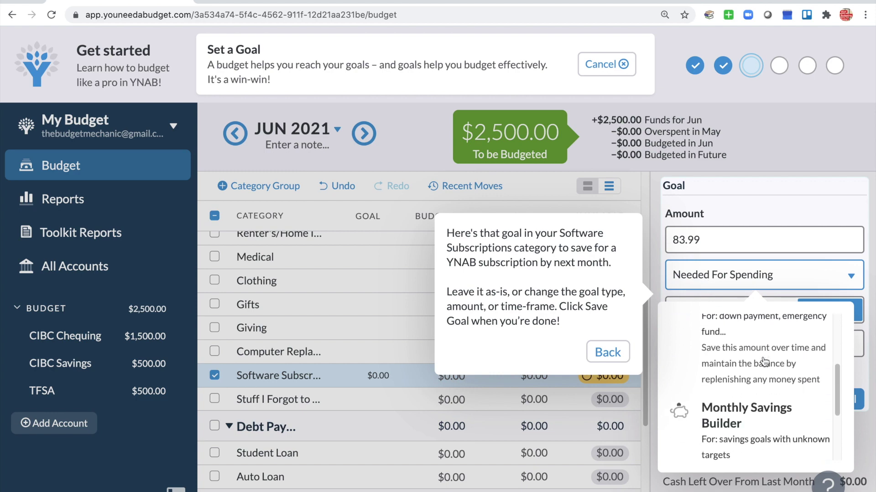
scroll(764, 362, up, 6)
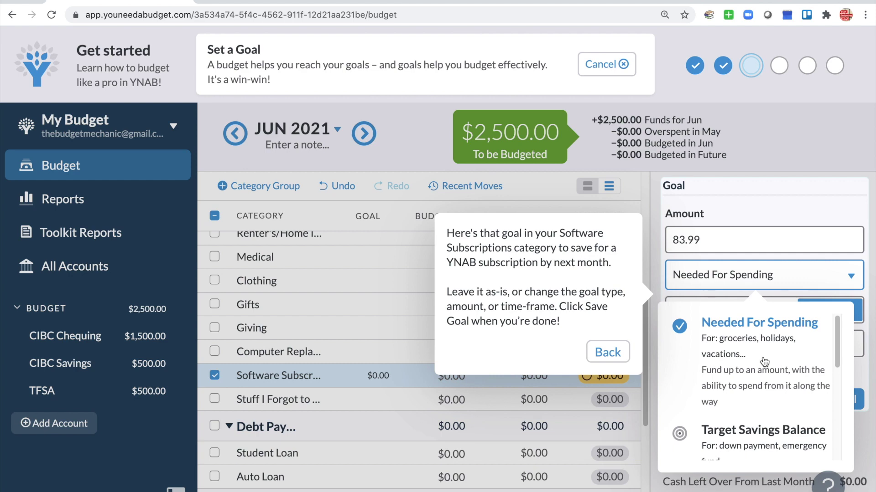
click(764, 362)
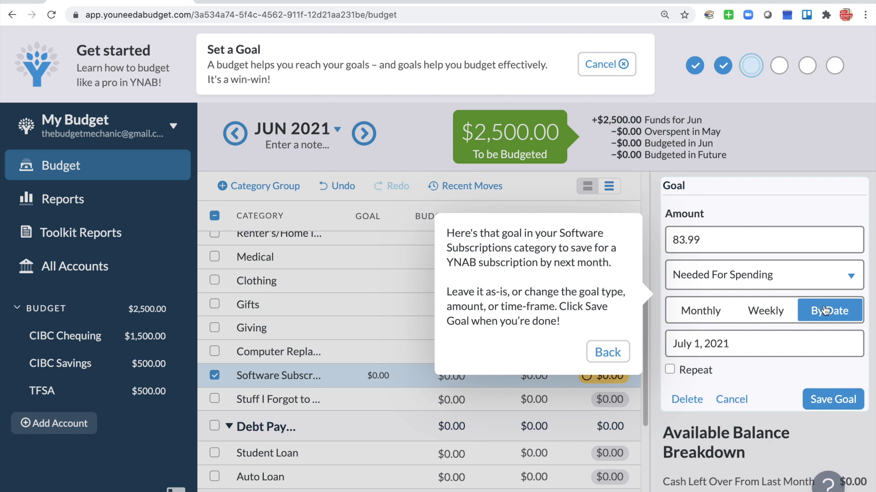
- Look at the Monthly and Weekly options, then save the Software Subscriptions goal as 83.99 By Date, July 1, 2021
click(704, 315)
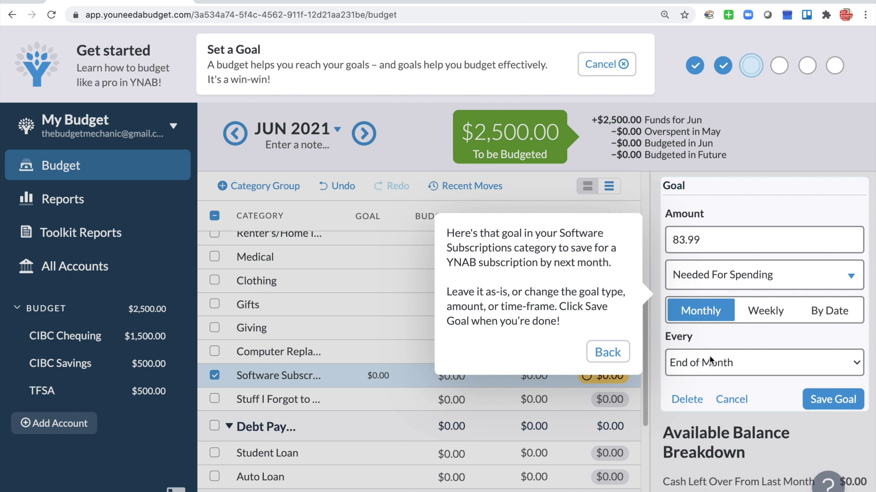
click(771, 316)
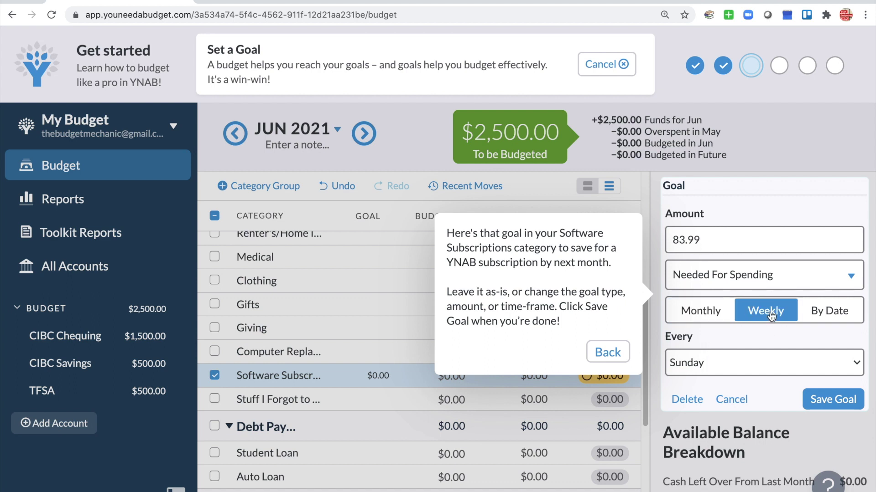
click(832, 311)
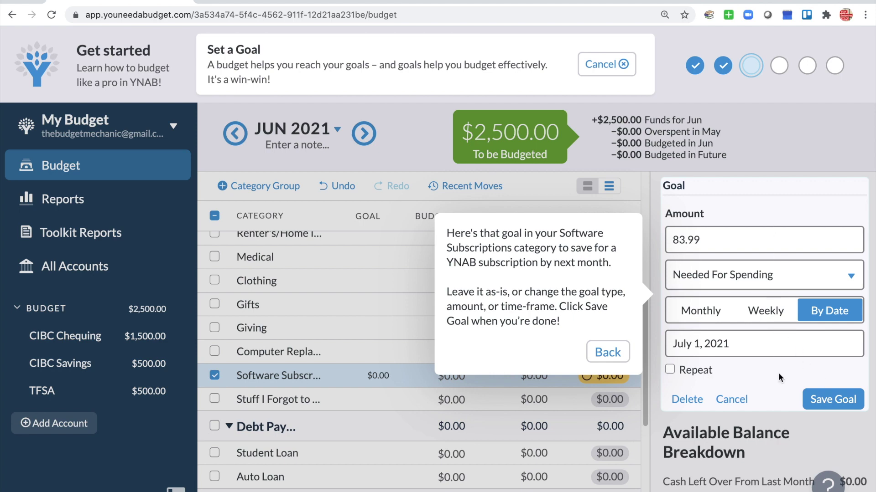
click(833, 395)
click(647, 422)
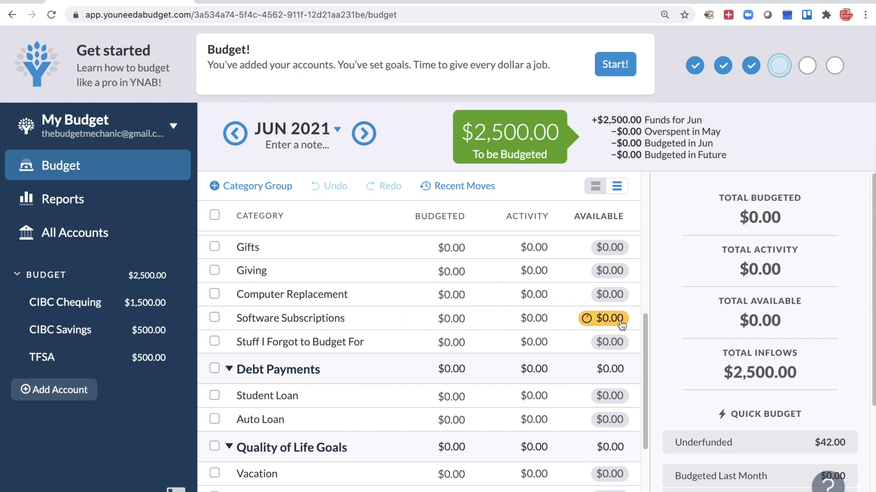
- Select the Software Subscriptions category, examine its spending goal details and clear the selection
click(214, 318)
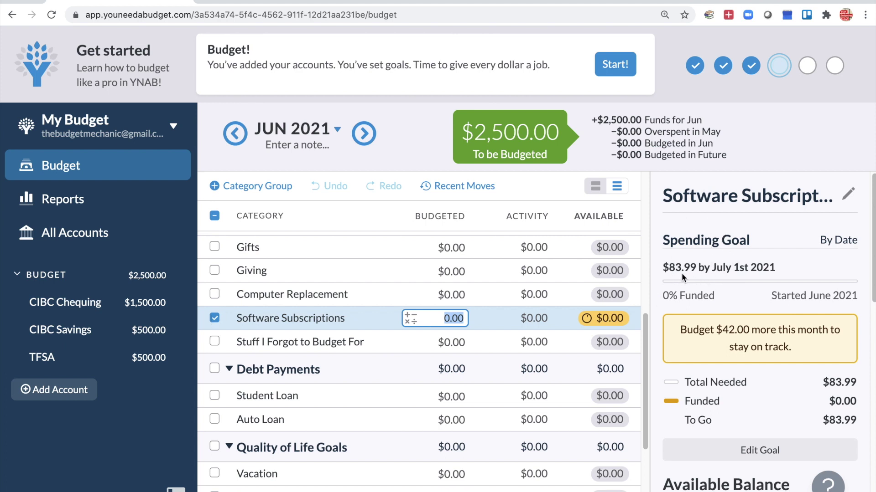
drag(662, 269, 777, 272)
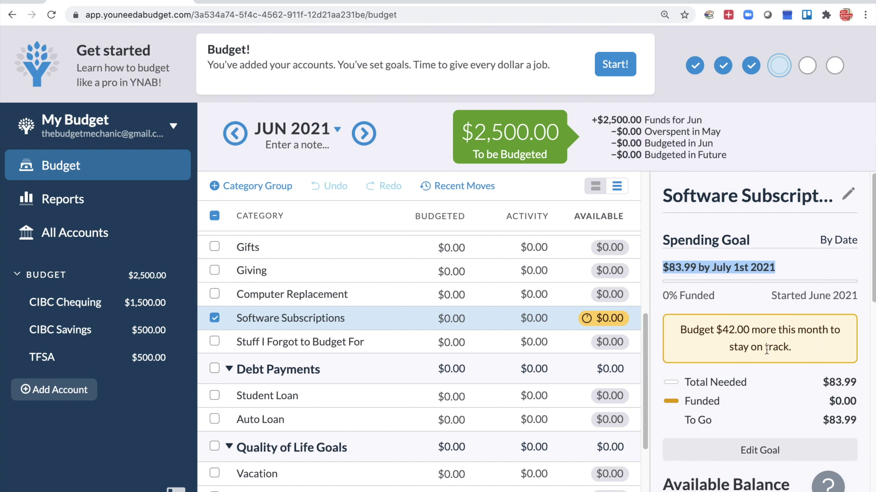
scroll(216, 400, up, 2)
click(216, 400)
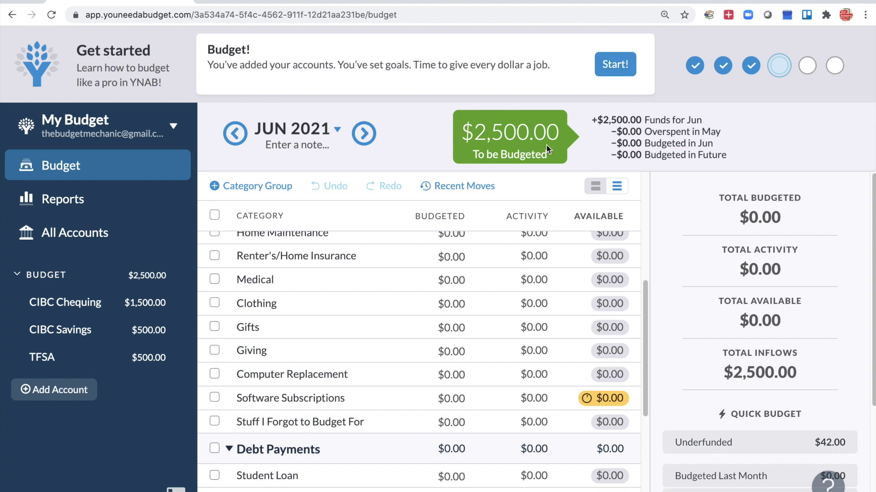
- Start the Budget guide and assign 950 to the Rent/Mortgage category for June 2021
click(599, 68)
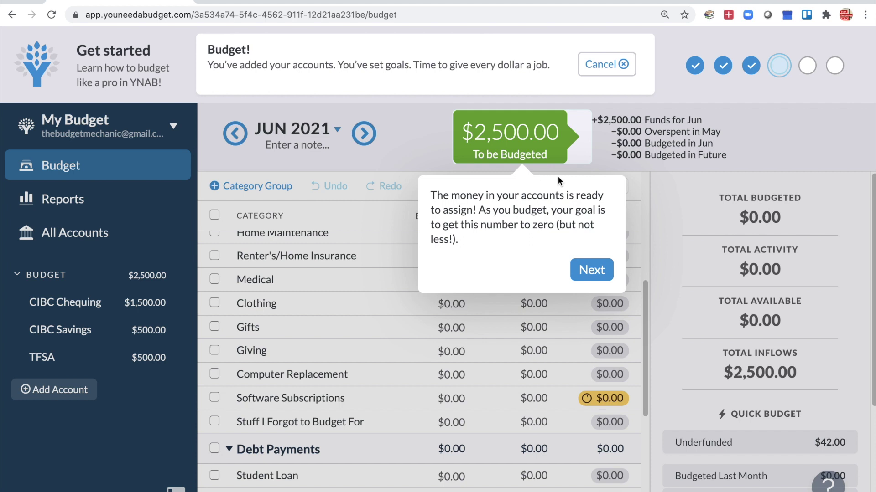
click(592, 275)
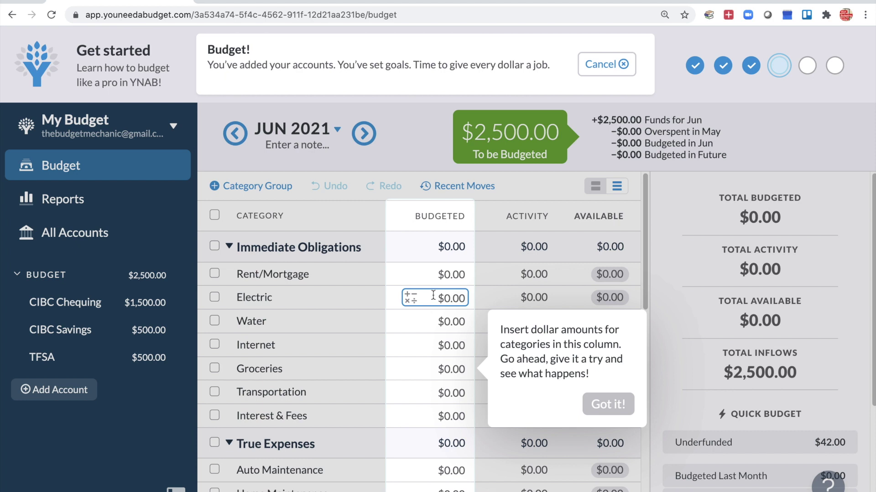
click(446, 276)
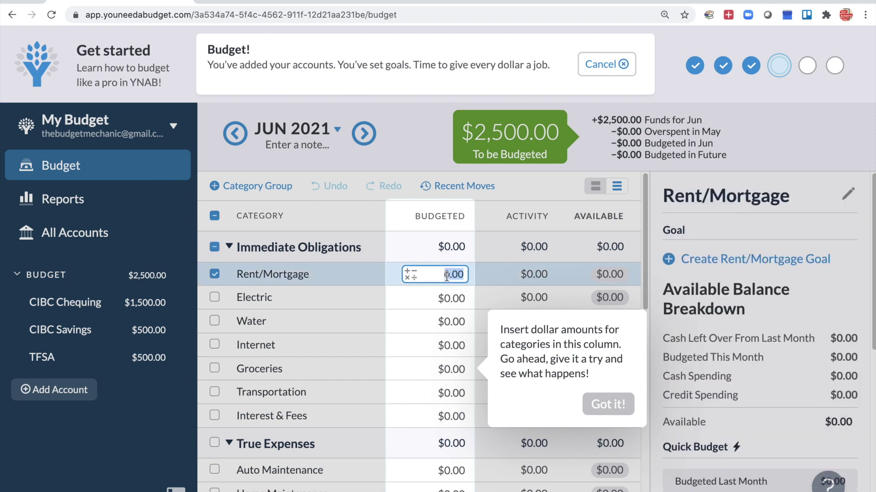
text(950)
key(Return)
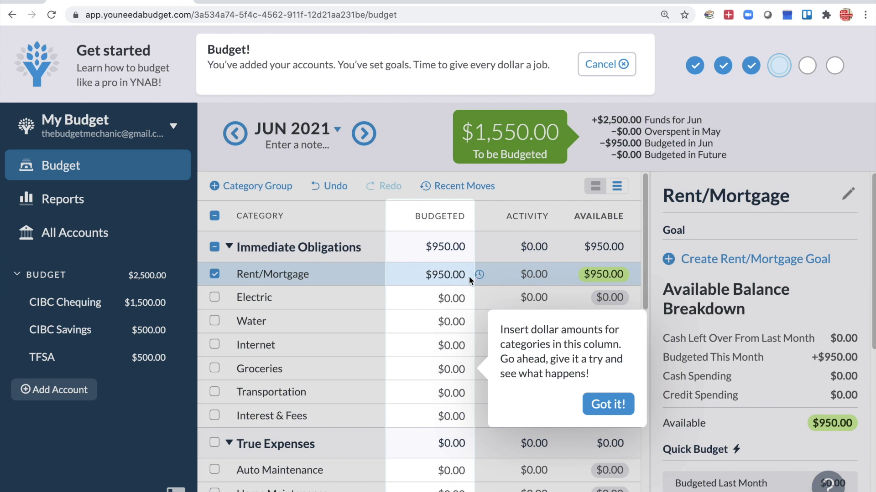
click(441, 275)
key(Escape)
- Go through the remaining budgeting tips and complete the Budget guide
click(614, 401)
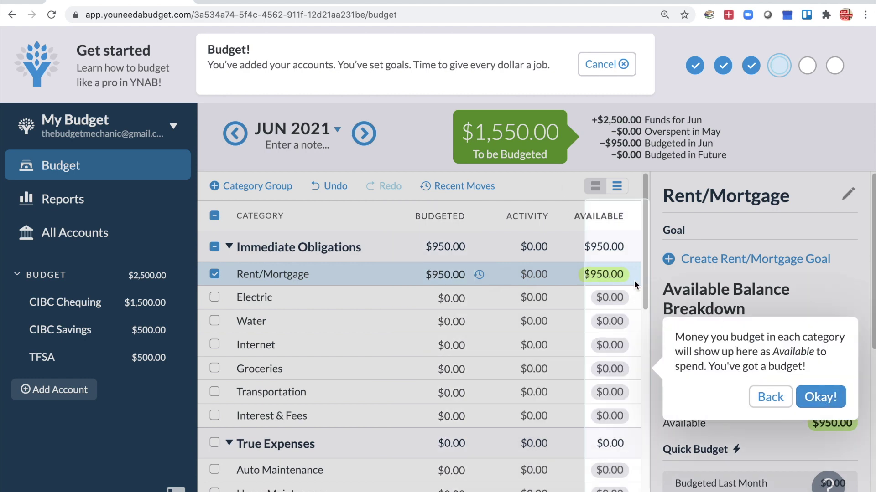
click(831, 402)
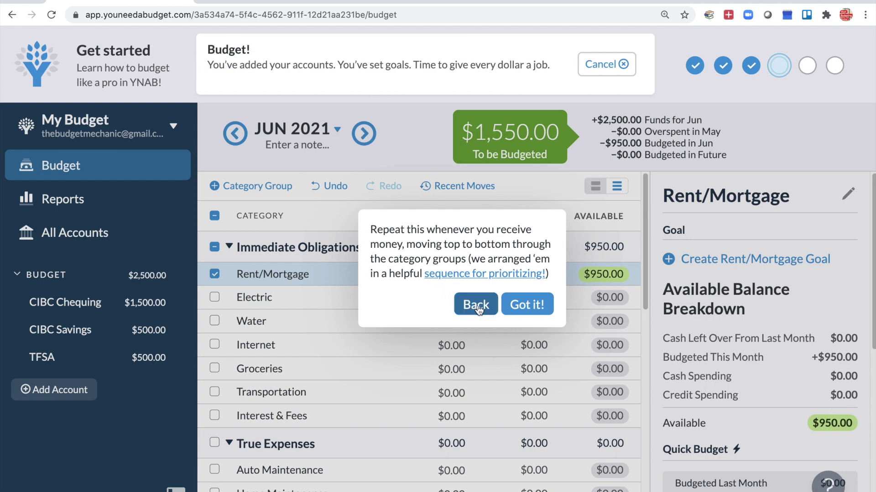
click(523, 305)
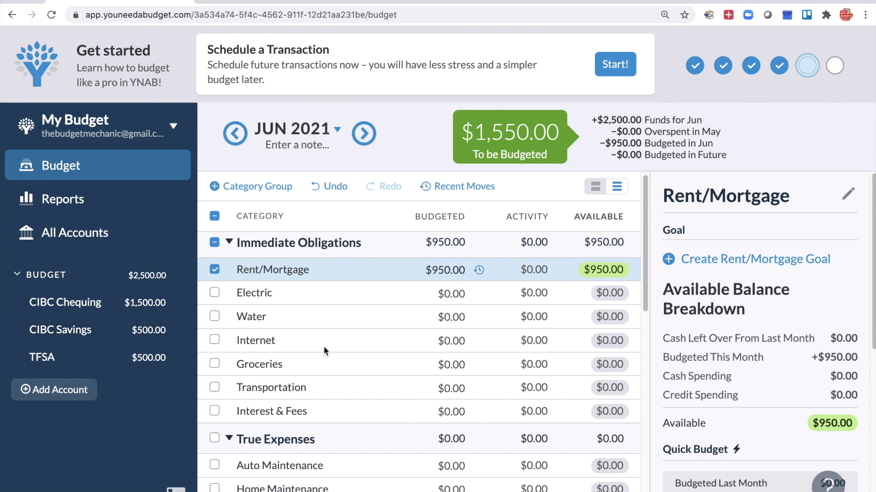
- Budget 500 for the Vacation category under Quality of Life Goals and deselect the category
scroll(324, 346, down, 5)
scroll(323, 351, down, 9)
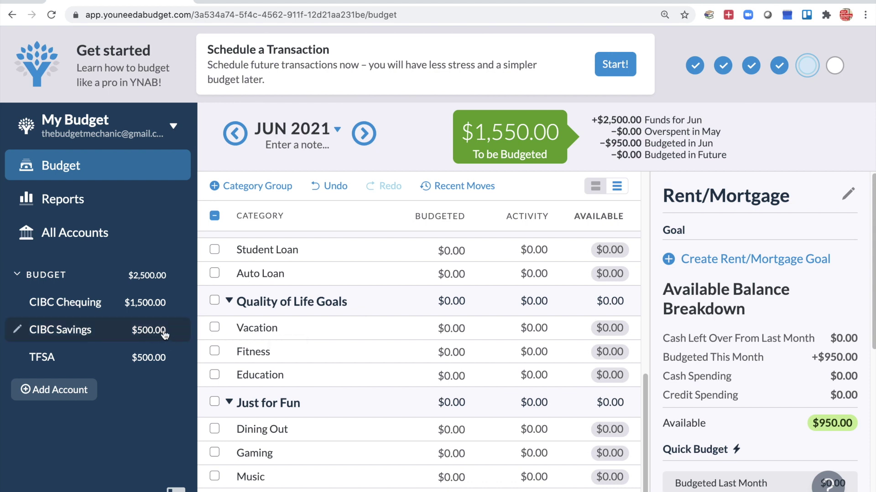
click(453, 328)
text(500)
key(Return)
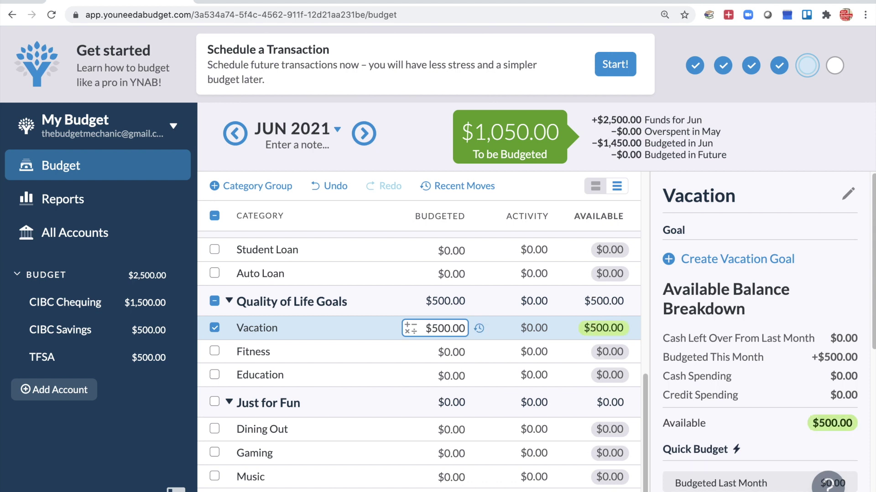
click(293, 333)
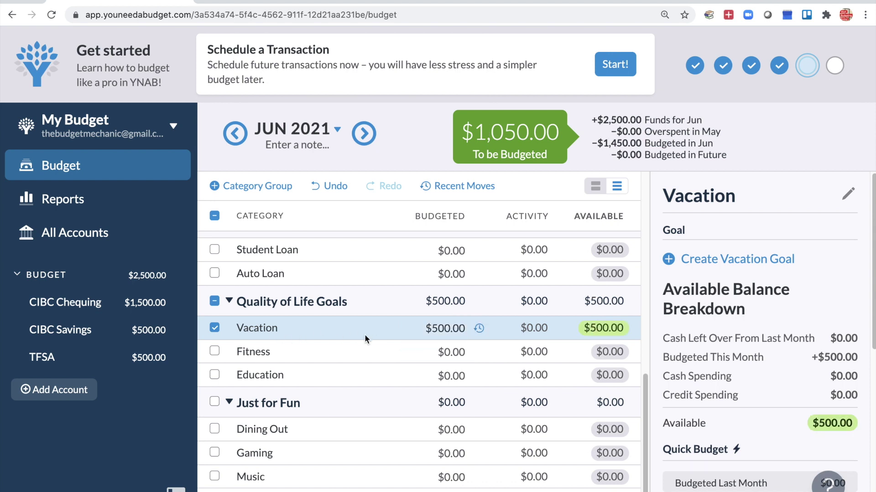
click(214, 328)
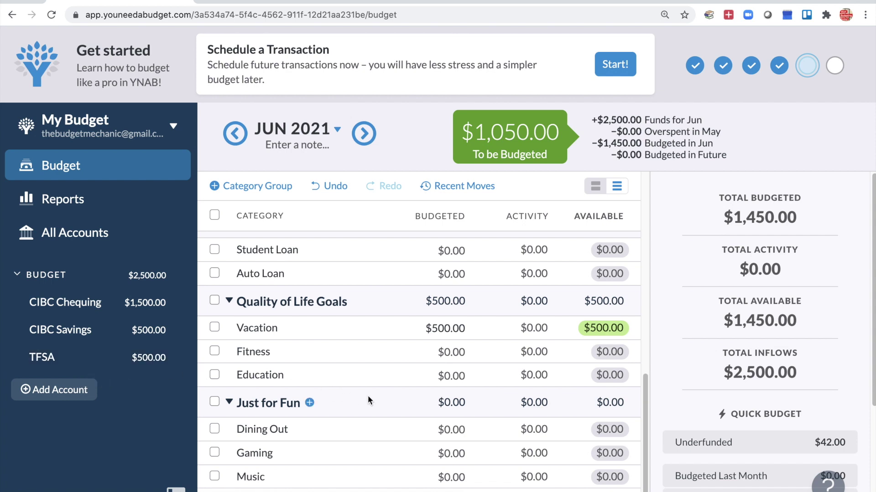
- Budget 250 for the Computer Replacement category under True Expenses
scroll(368, 399, up, 4)
scroll(368, 385, up, 1)
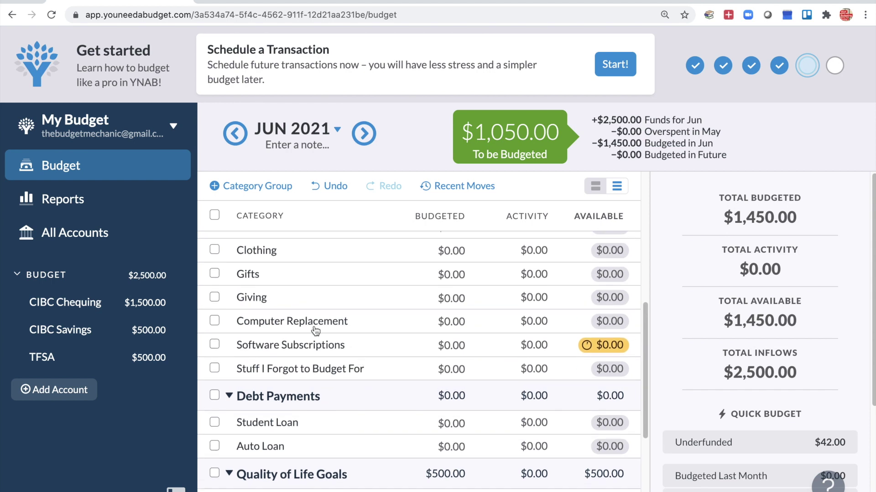
click(413, 321)
text(250)
key(Return)
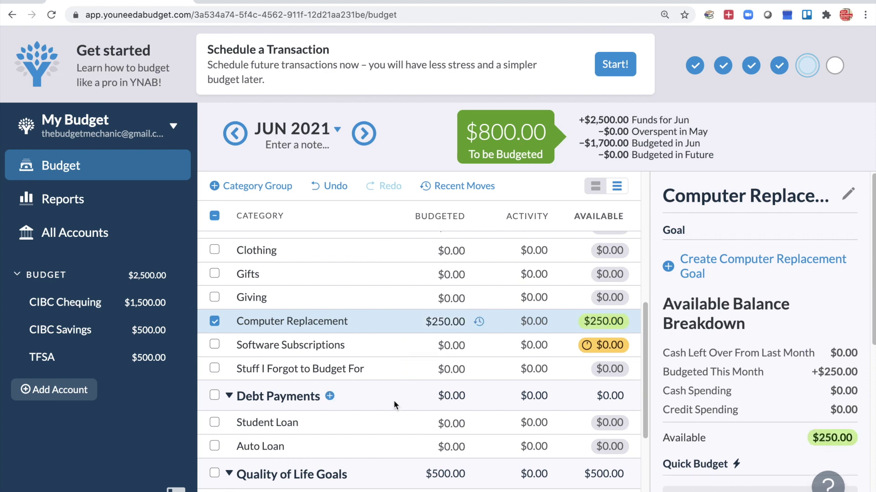
- Budget 250 for the Education category under Quality of Life Goals
scroll(393, 346, down, 3)
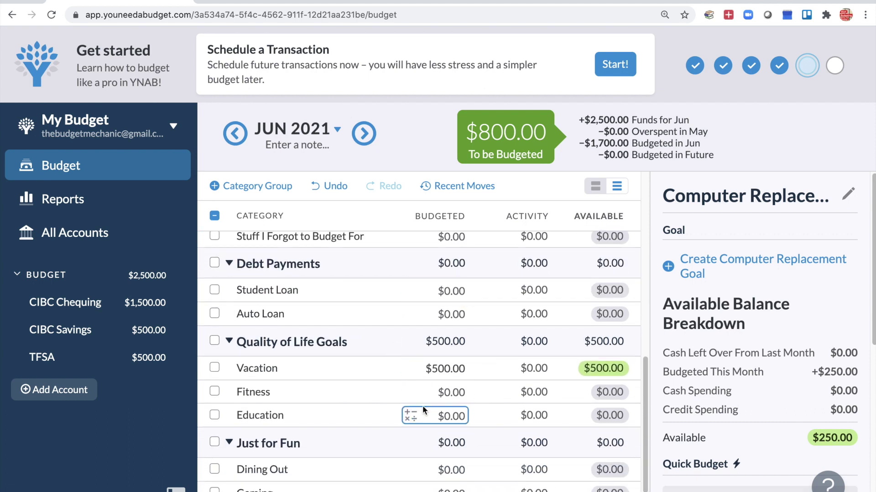
click(448, 416)
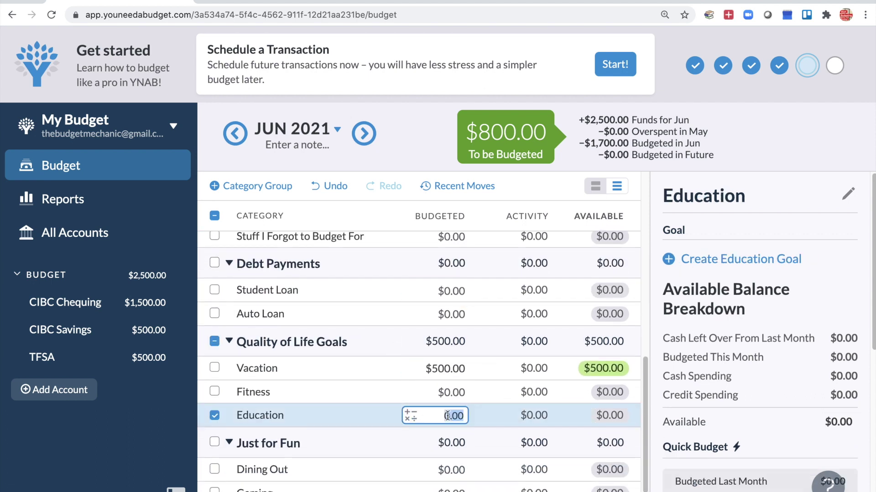
text(250)
key(Return)
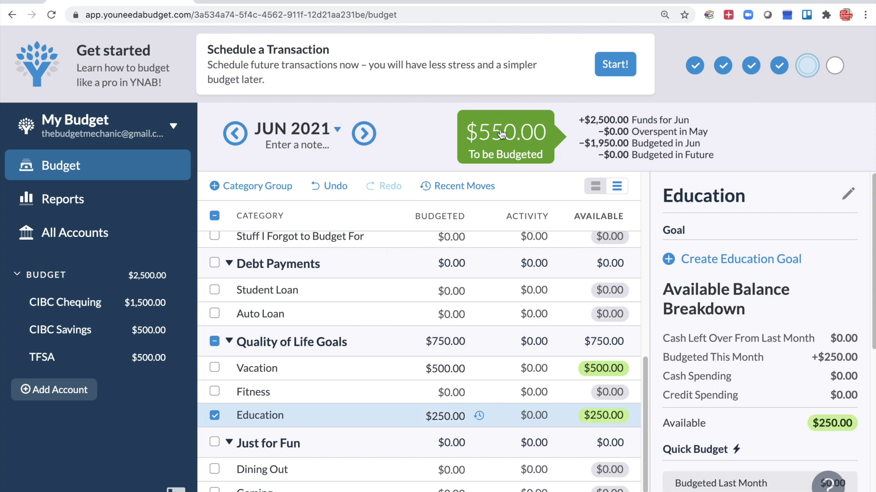
- Budget 50 for the Electric category under Immediate Obligations
scroll(529, 369, down, 1)
scroll(529, 368, up, 10)
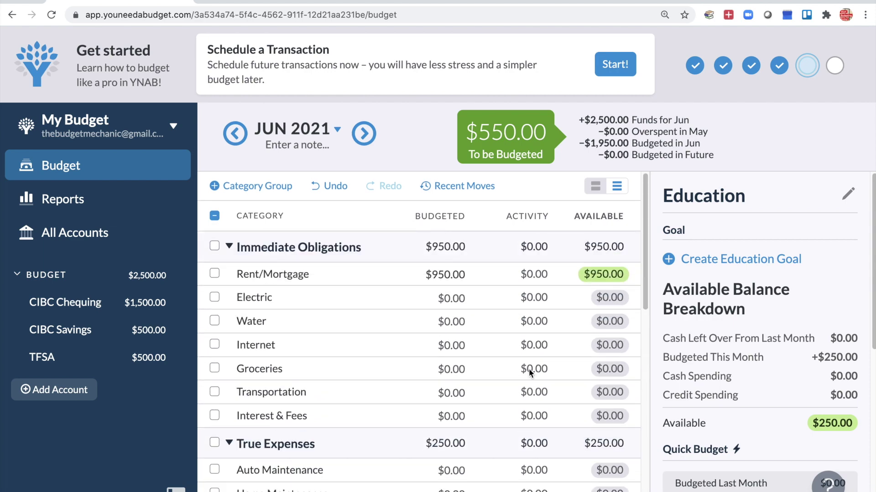
click(462, 297)
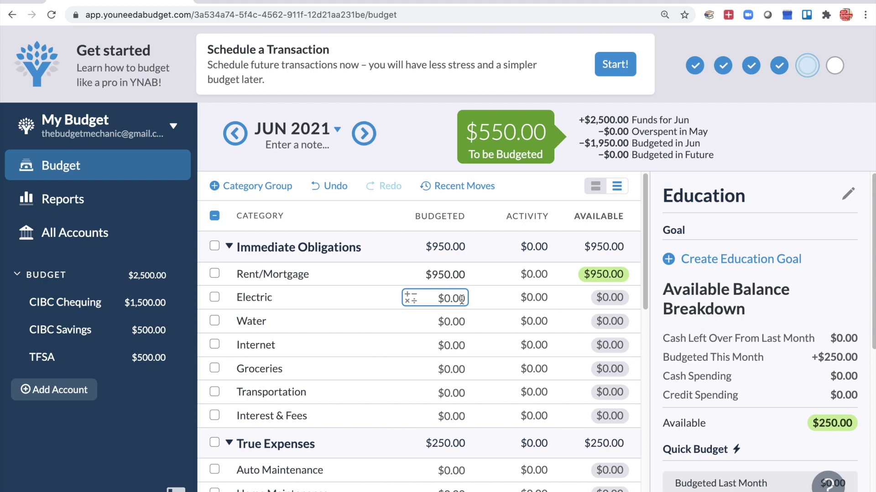
click(462, 300)
text(50)
key(Return)
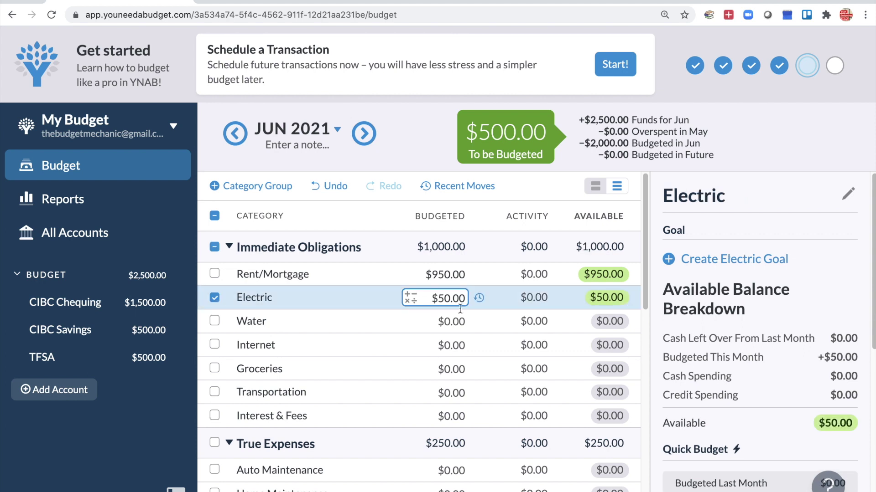
- Budget 100 for the Internet category and 200 for the Groceries category under Immediate Obligations
click(455, 347)
text(100)
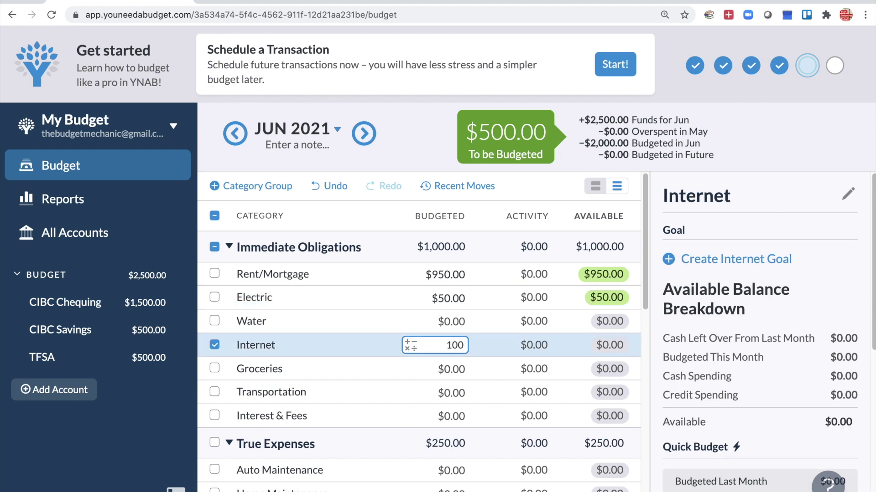
key(Return)
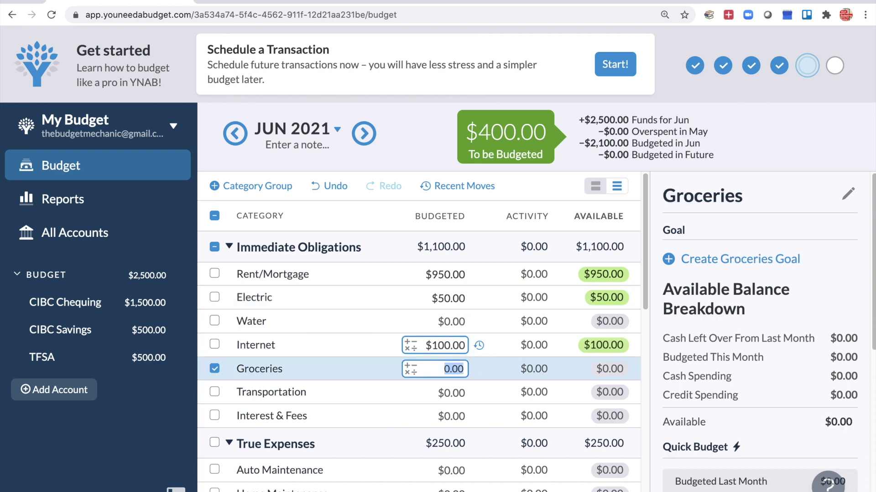
text(200)
key(Return)
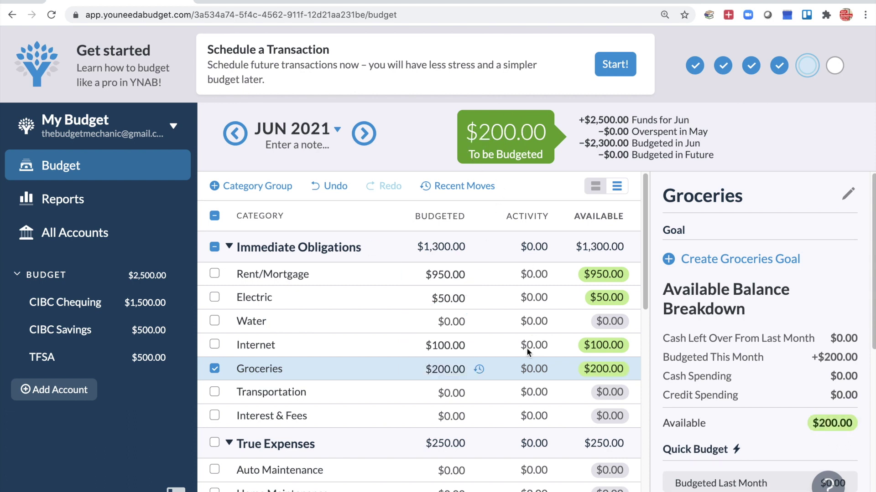
- Budget 50 for the Gifts category under True Expenses
scroll(507, 401, down, 3)
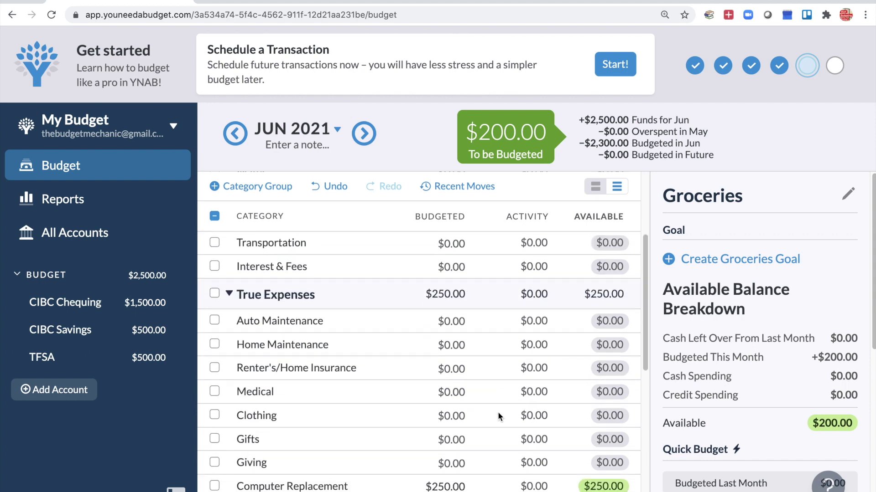
click(457, 437)
text(50)
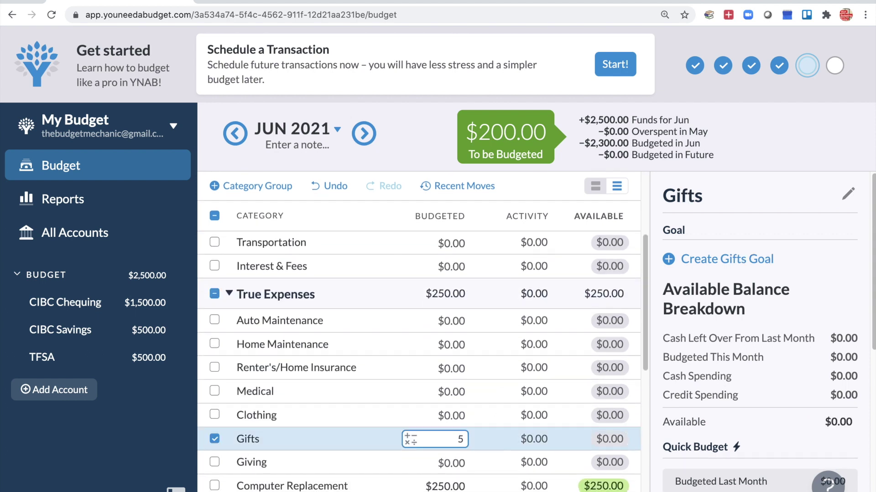
key(Return)
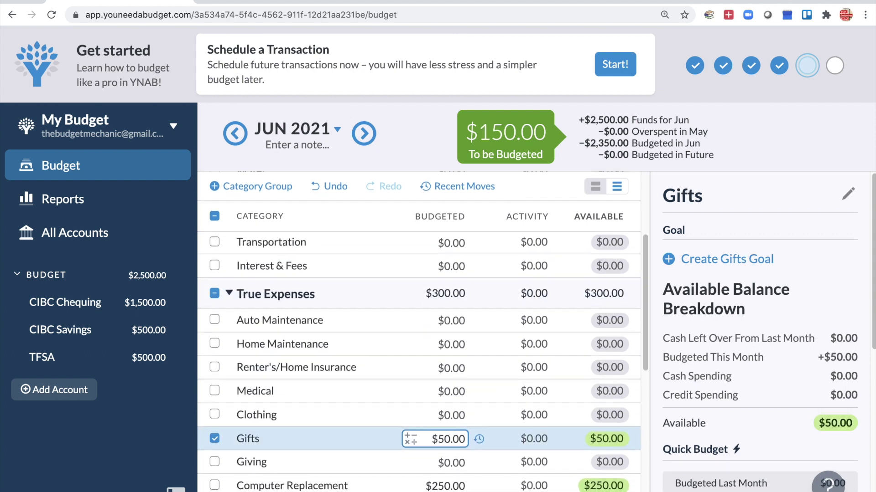
- Budget 150 for the Stuff I Forgot to Budget For category under True Expenses
scroll(419, 356, down, 3)
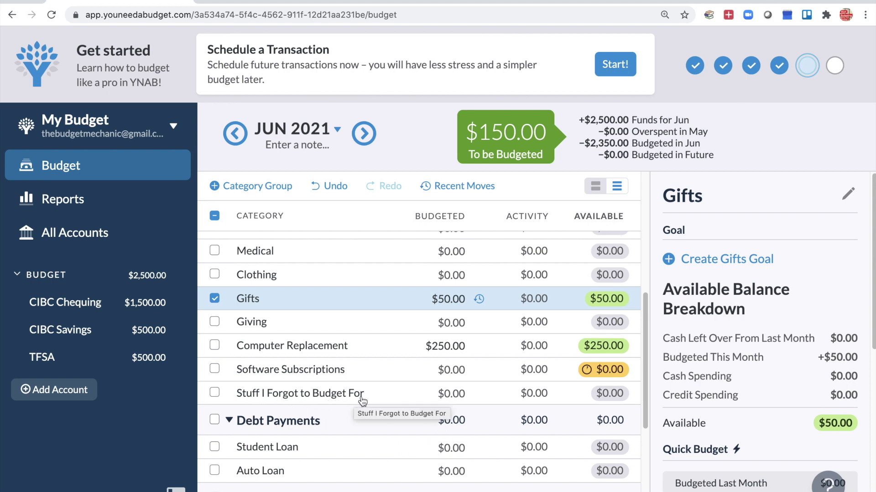
click(448, 395)
text(150)
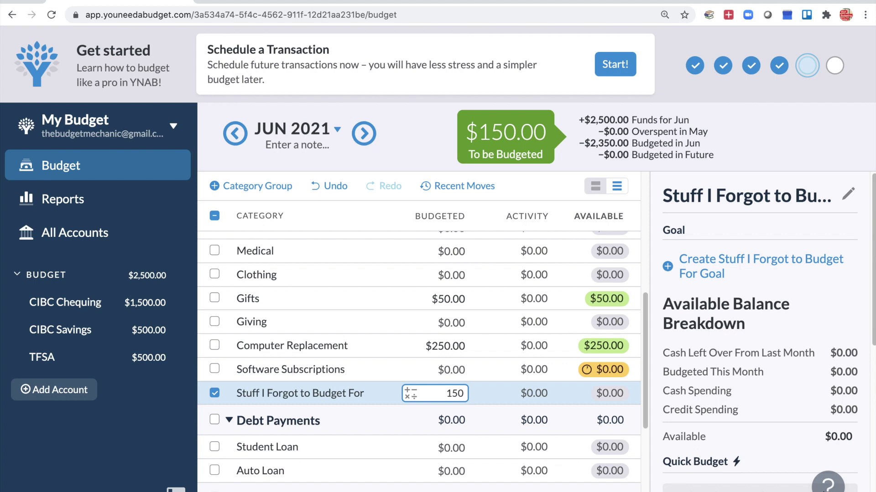
key(Return)
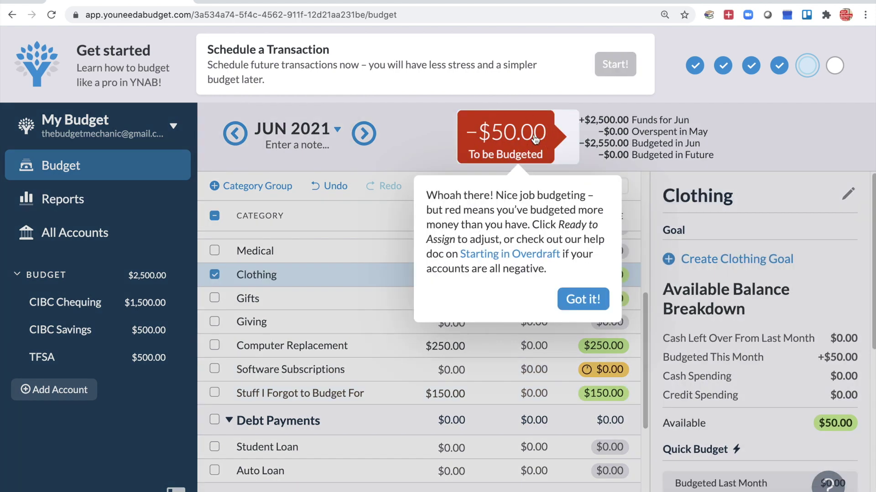
- Dismiss the over-budgeting tip and reduce the amount budgeted for Stuff I Forgot to Budget For by 50
click(580, 299)
click(454, 397)
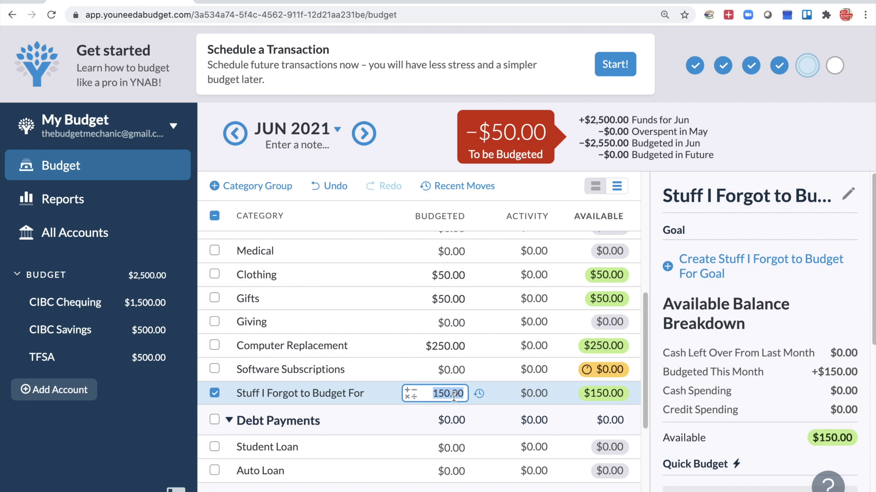
text(-50)
key(Return)
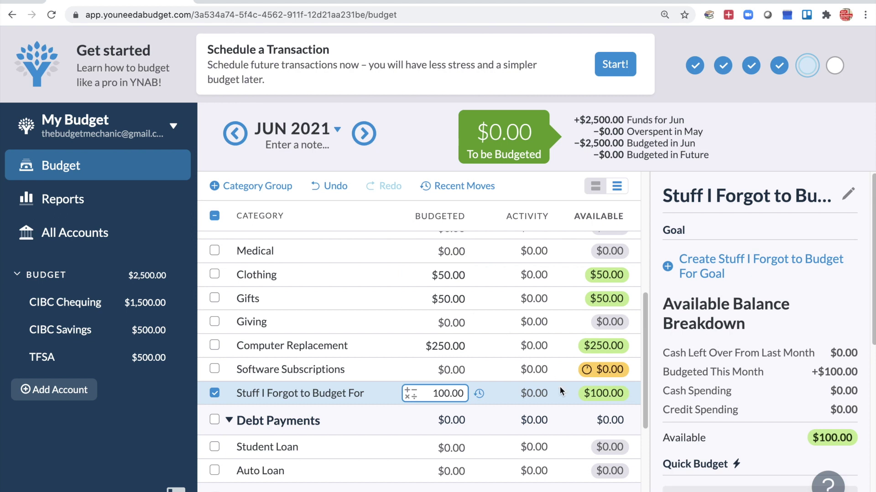
- Move 50 from the available money of Stuff I Forgot to Budget For to Water and check Water's budgeted amount
click(610, 397)
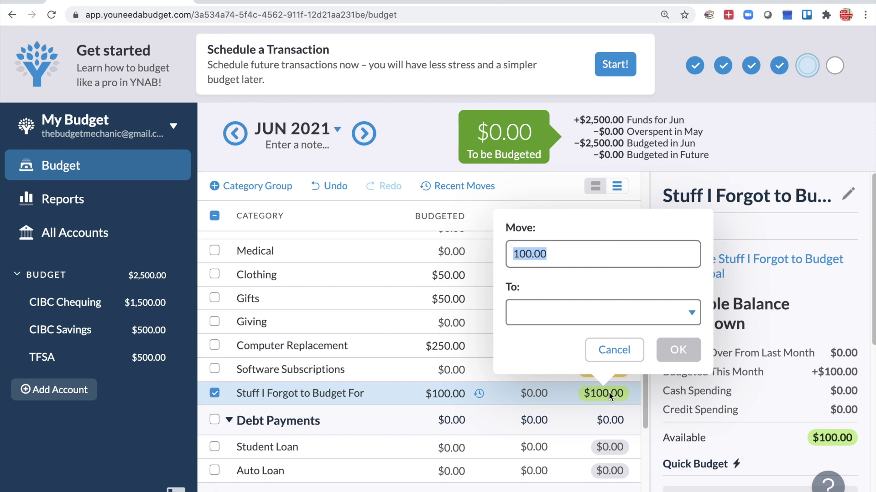
text(50)
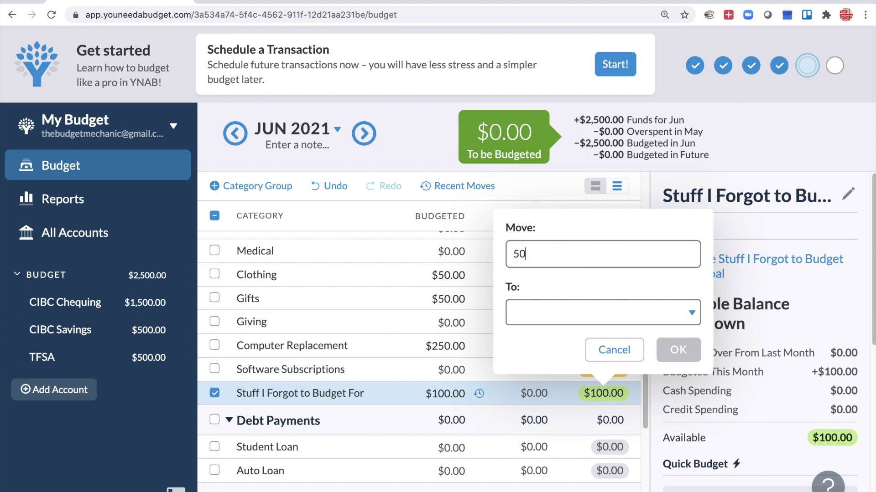
click(692, 313)
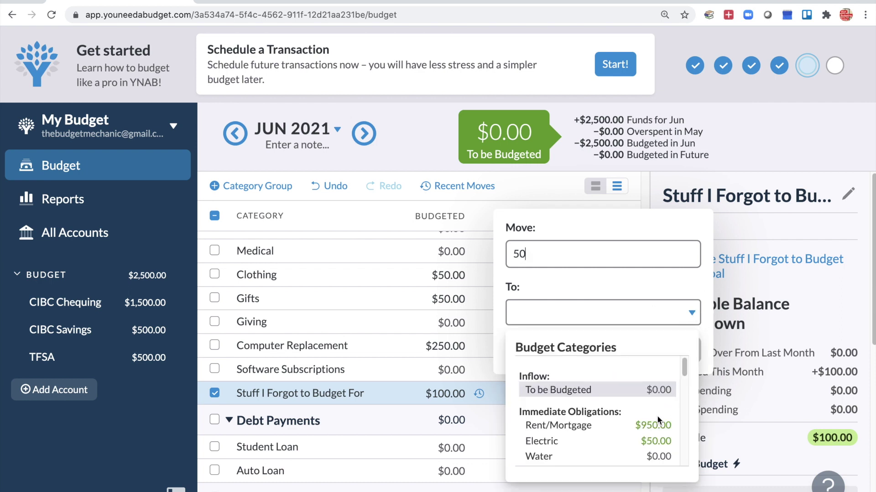
click(650, 456)
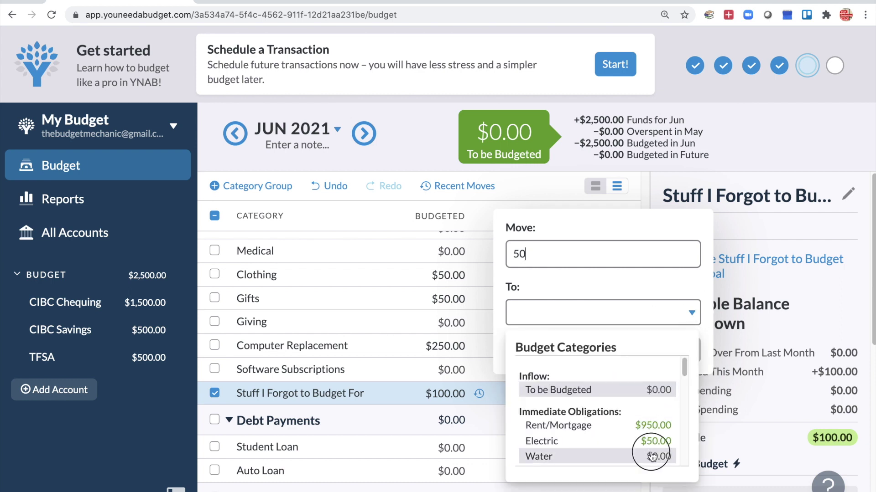
click(678, 350)
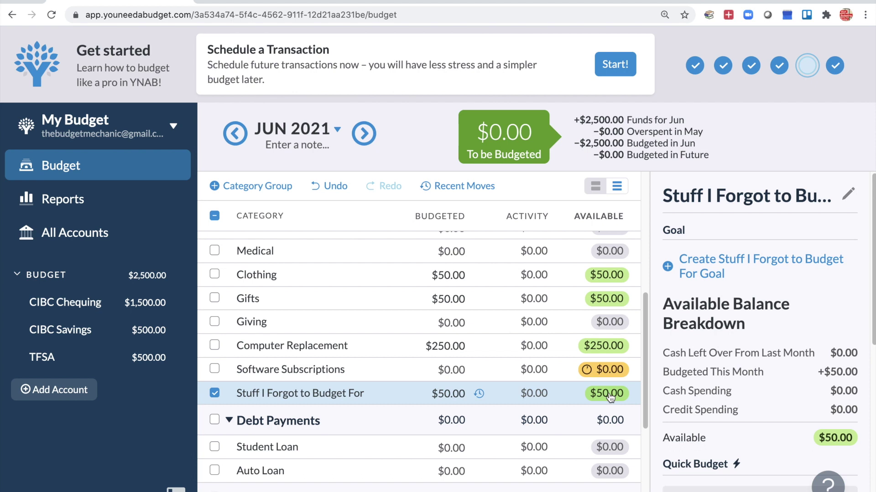
drag(644, 377, 587, 301)
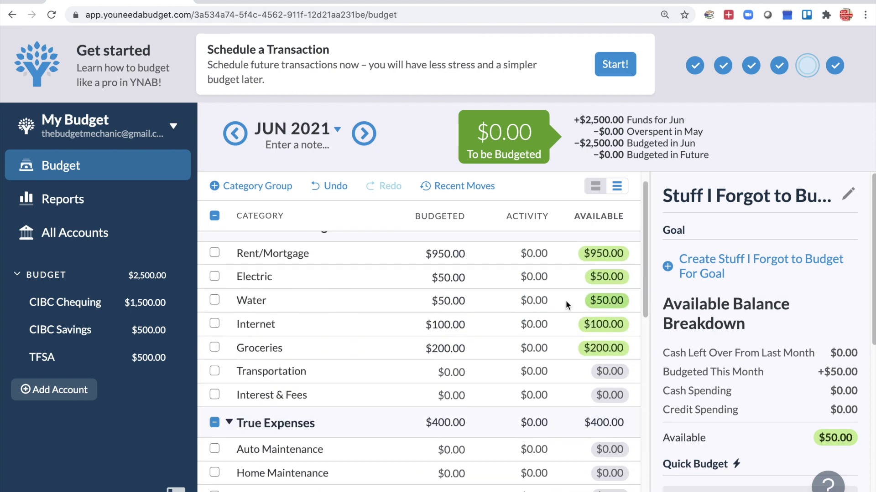
click(438, 302)
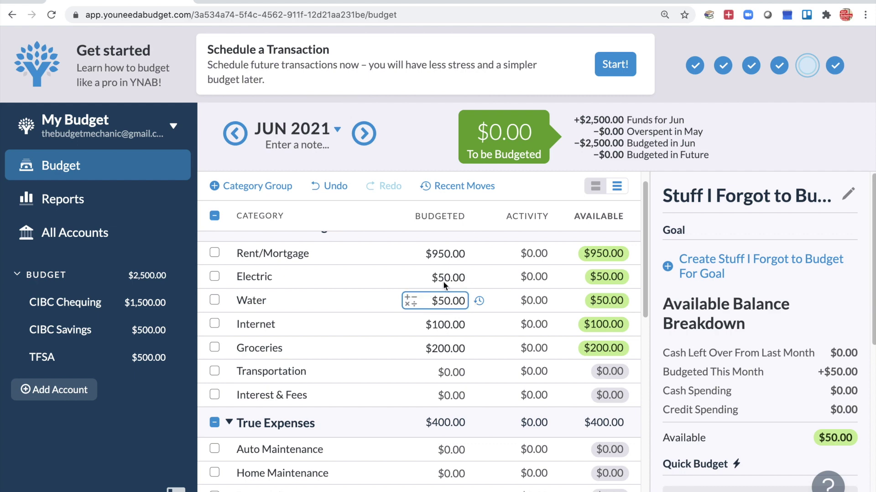
key(Return)
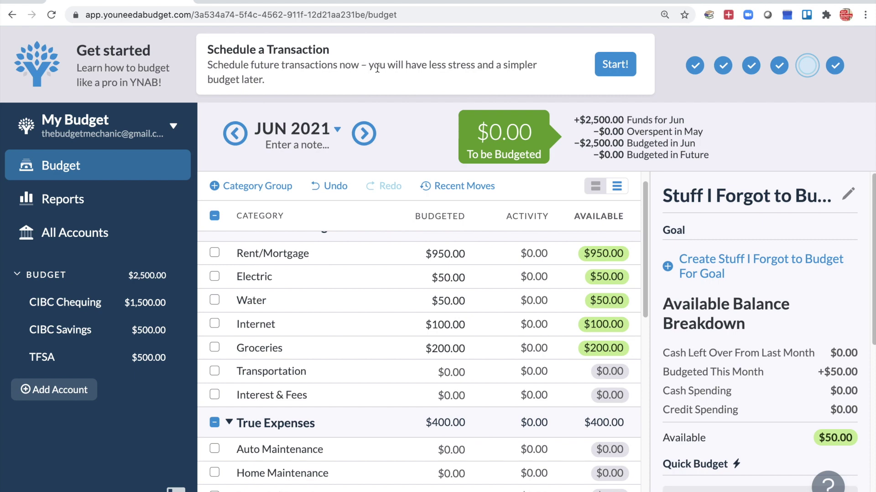
- Start the Schedule a Transaction guide and add a CIBC Chequing transaction dated 06/21/2021 that repeats Monthly
click(615, 65)
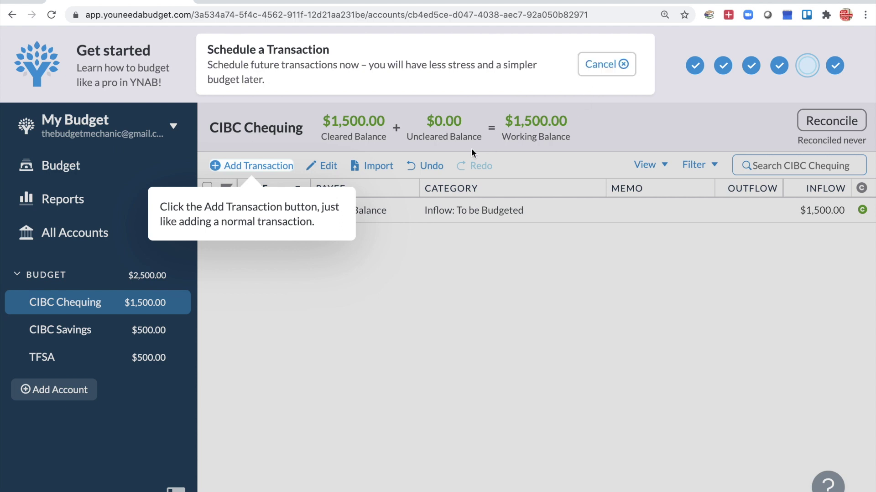
click(245, 167)
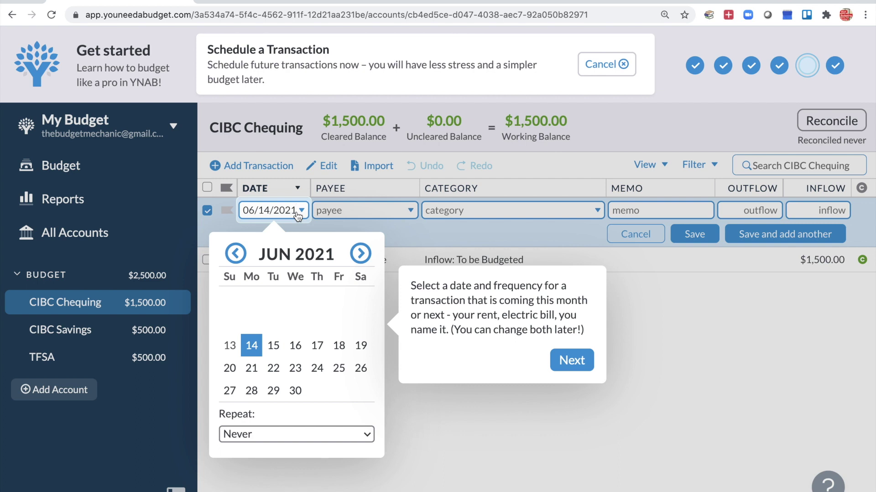
click(256, 369)
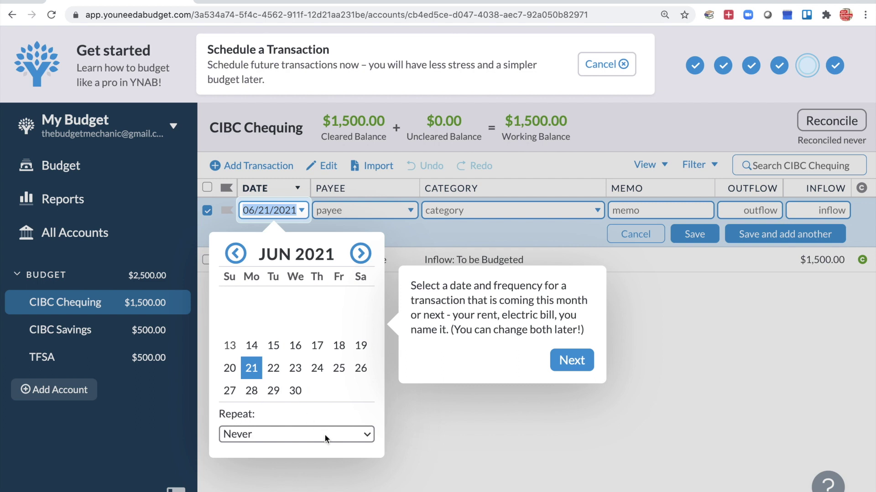
click(261, 434)
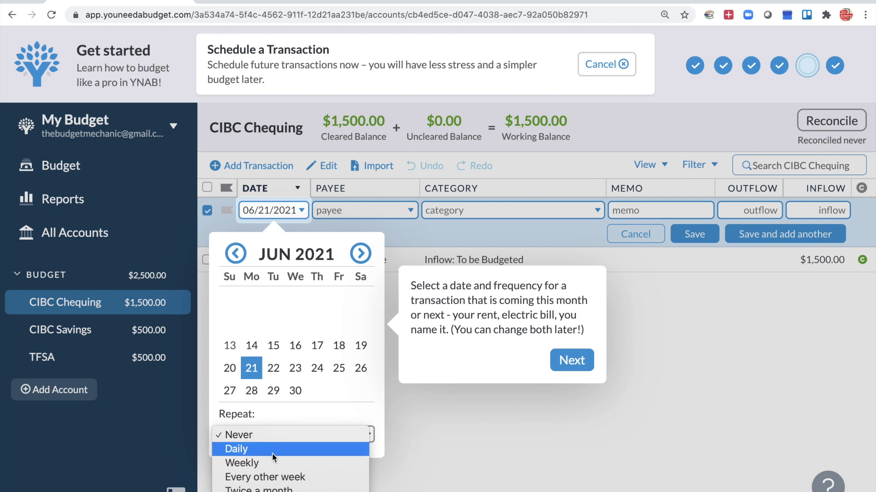
scroll(276, 463, down, 3)
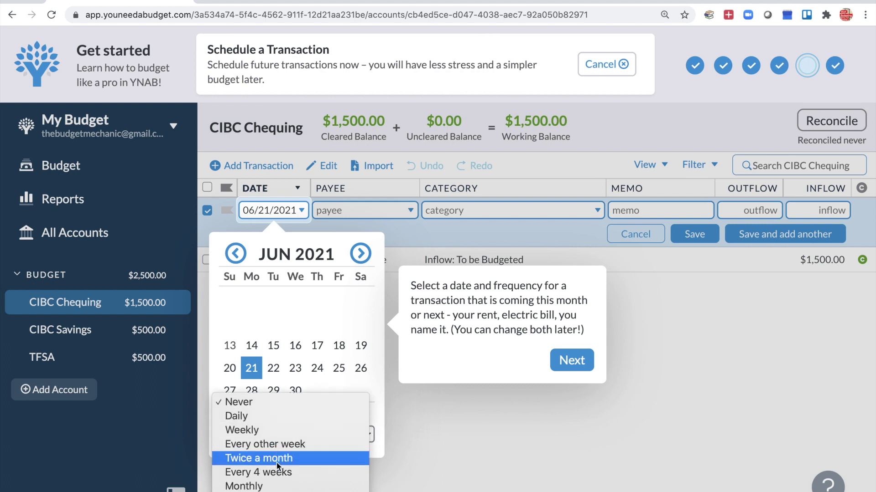
scroll(282, 460, down, 1)
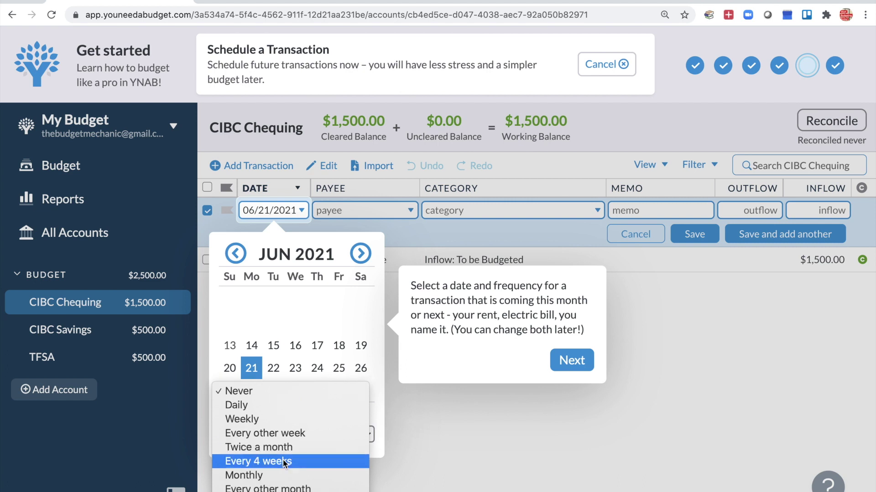
scroll(283, 463, down, 1)
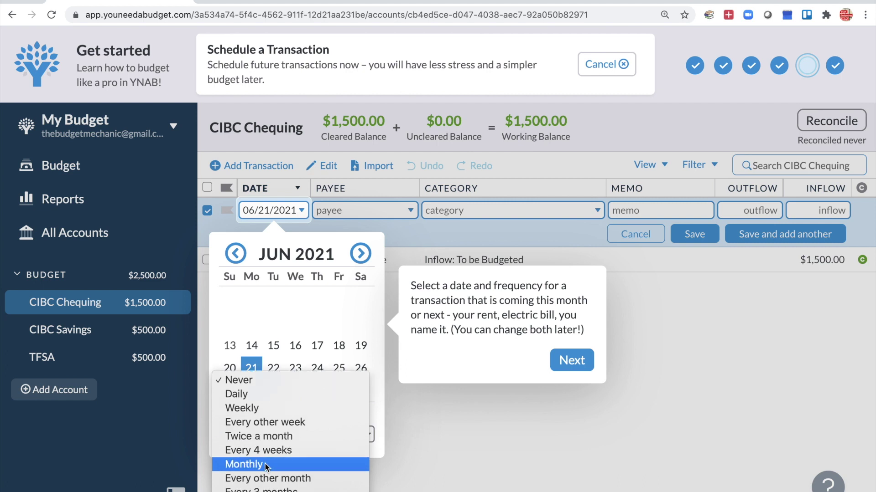
click(265, 464)
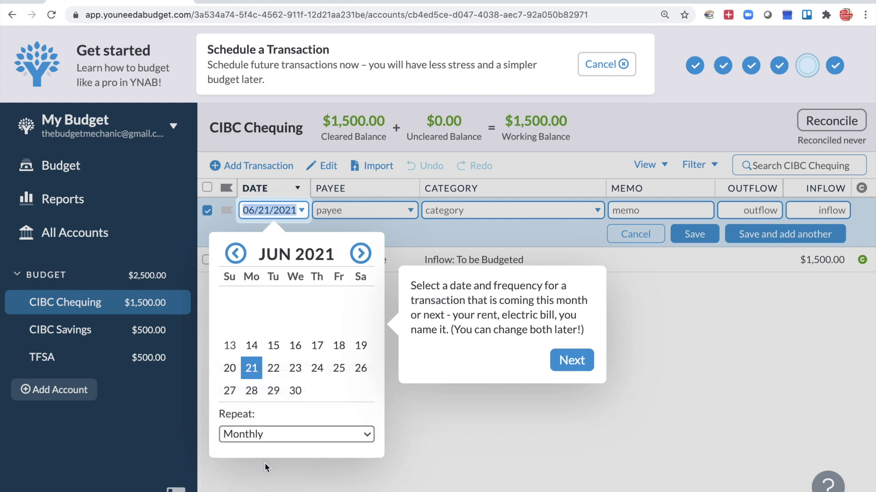
click(570, 365)
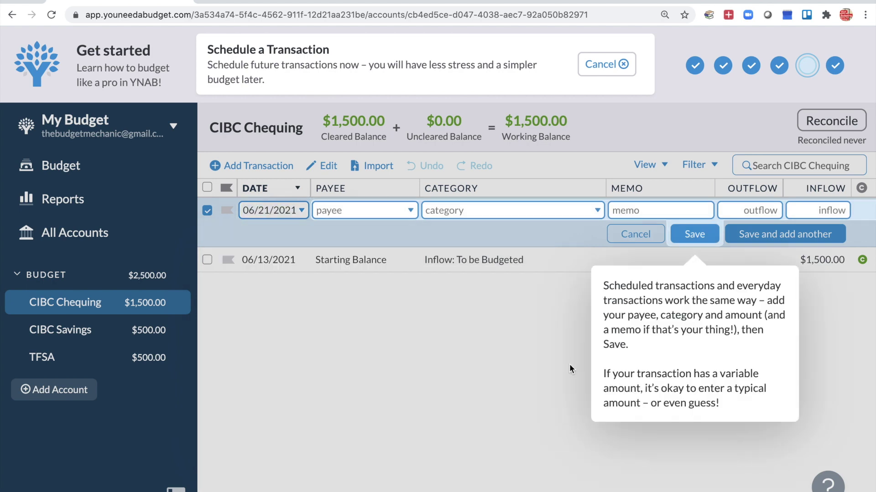
- Set the scheduled transaction's payee to Electricity Company and its category to Electric under Immediate Obligations
click(367, 210)
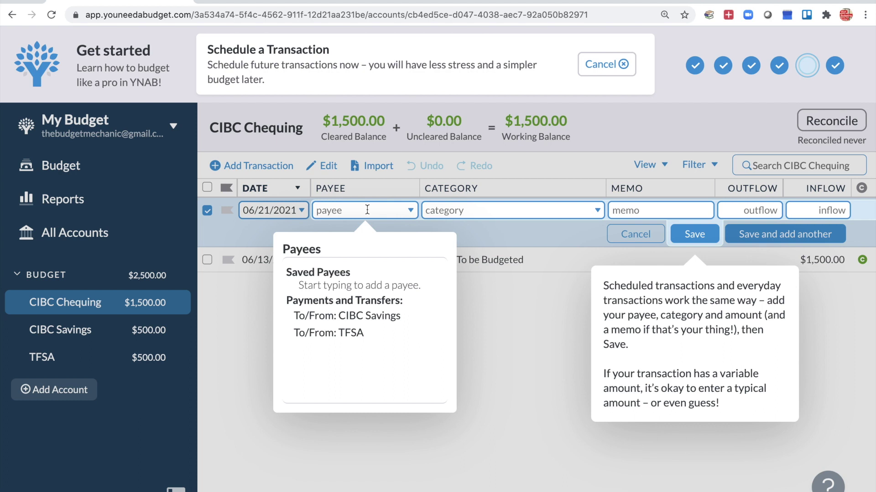
text(Electrit)
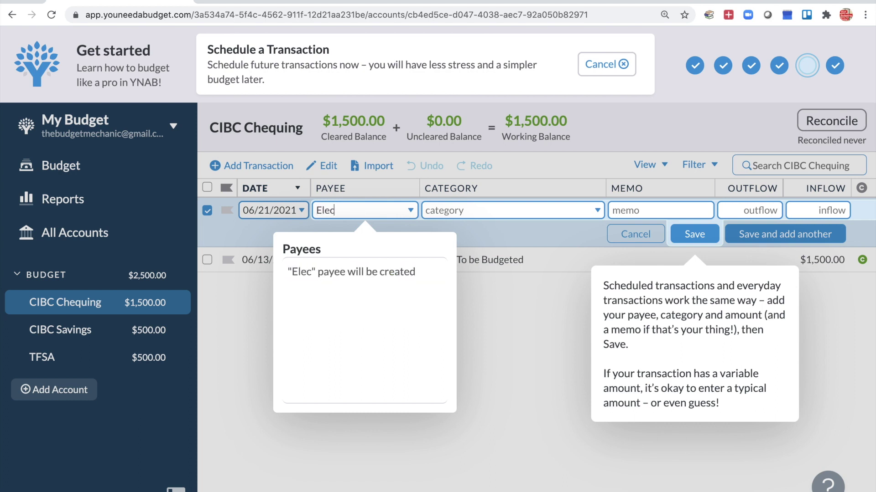
text(i)
key(BackSpace)
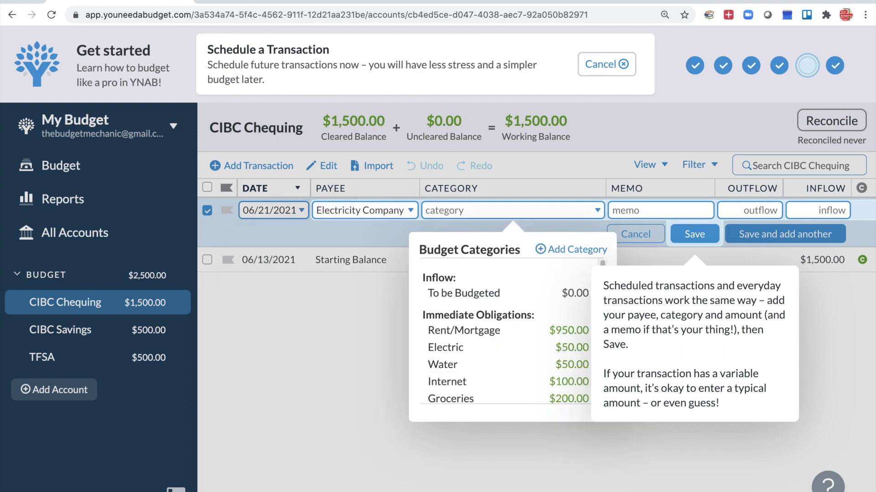
text(ele)
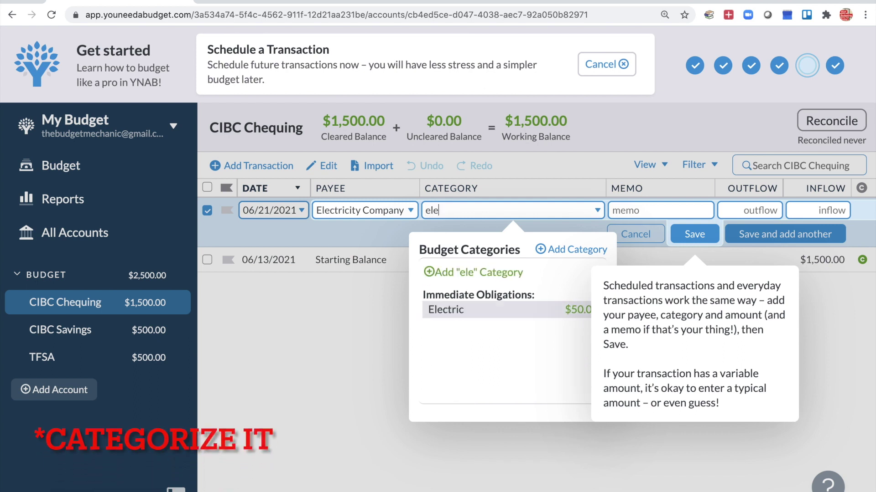
click(454, 311)
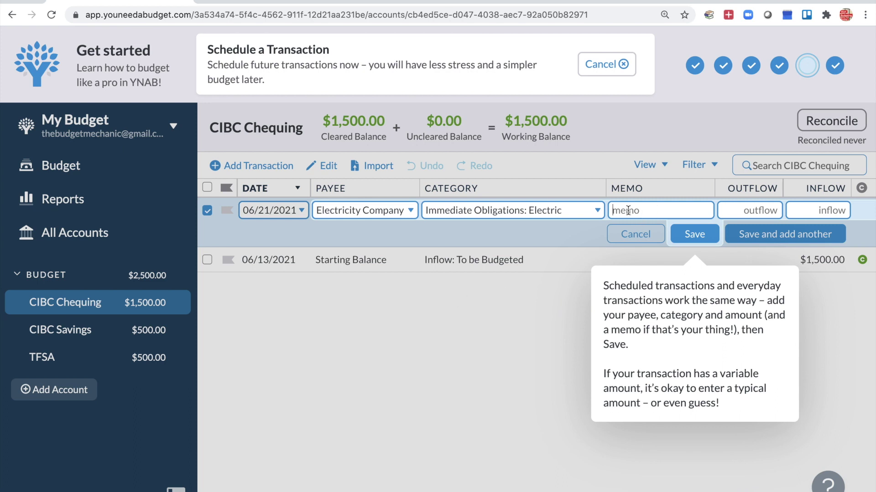
- Save the scheduled transaction with an outflow of 50 and complete the Schedule a Transaction guide
click(746, 212)
text(50)
click(709, 233)
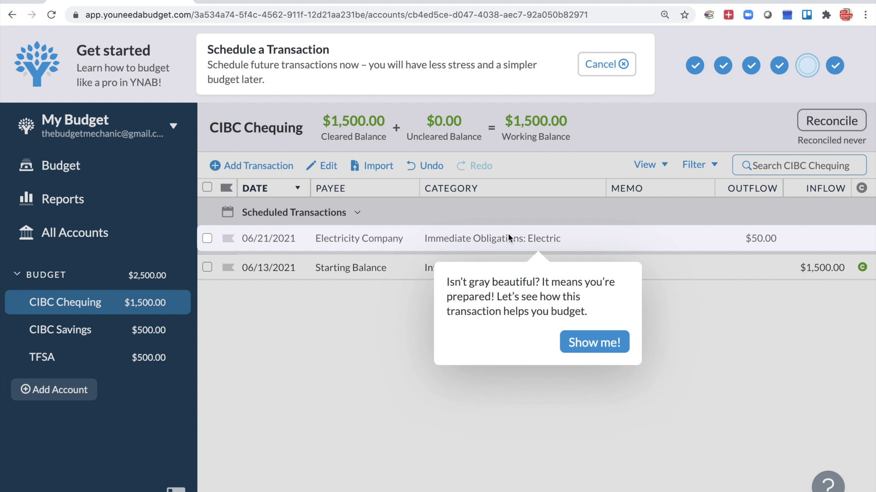
click(592, 342)
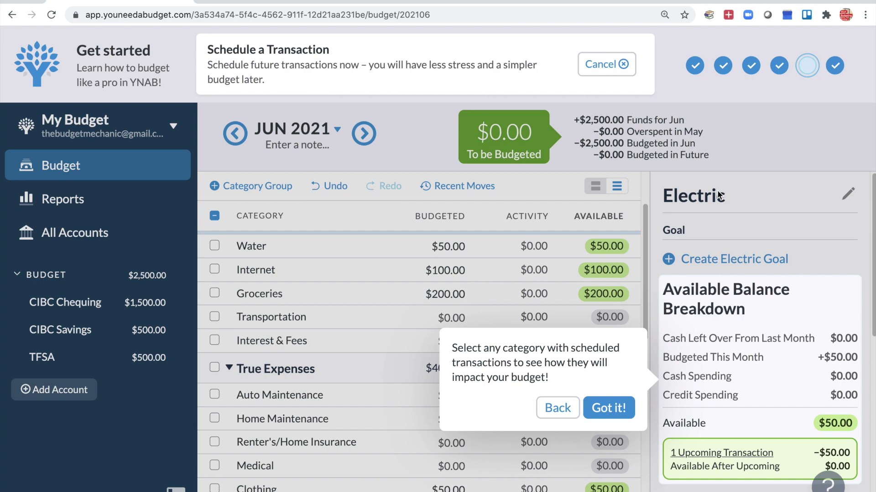
click(604, 407)
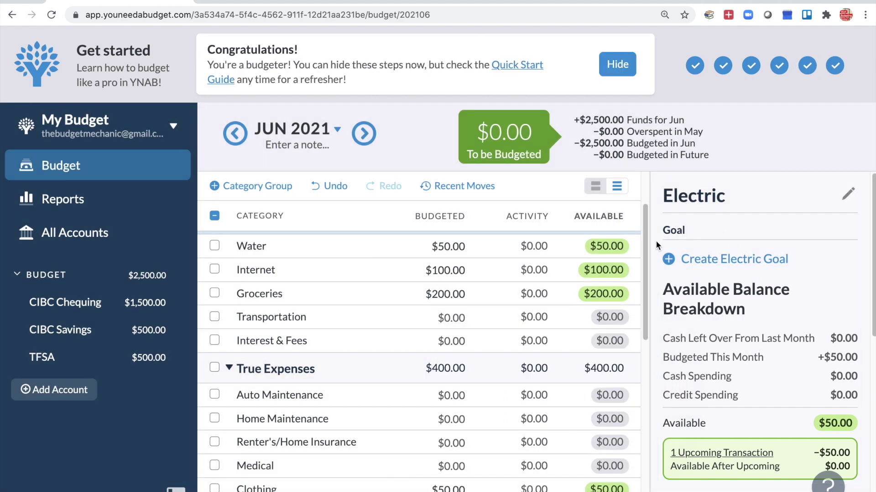
- Review the Electric category's available balance breakdown and open its upcoming transaction in the CIBC Chequing register
scroll(645, 216, up, 2)
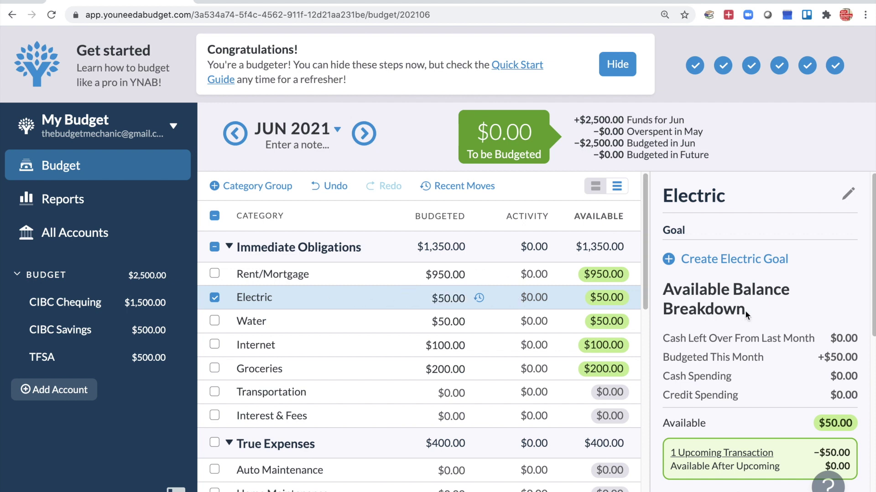
scroll(745, 351, down, 1)
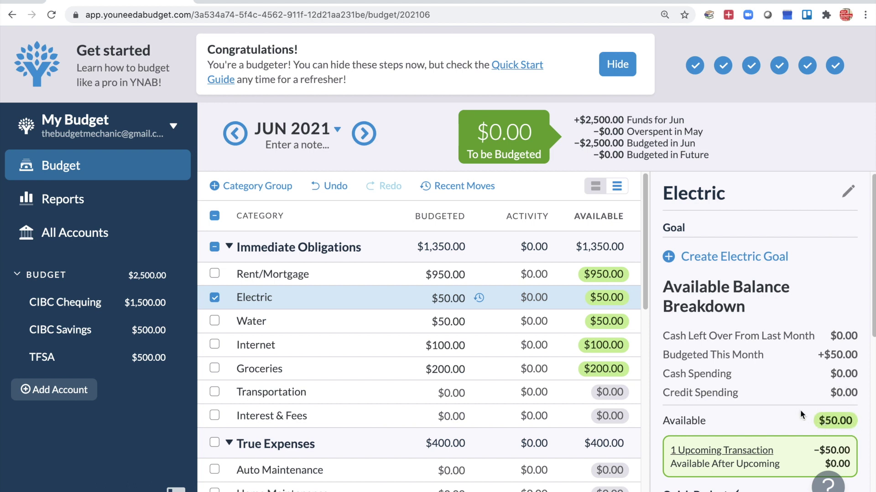
scroll(791, 410, down, 1)
scroll(792, 410, down, 4)
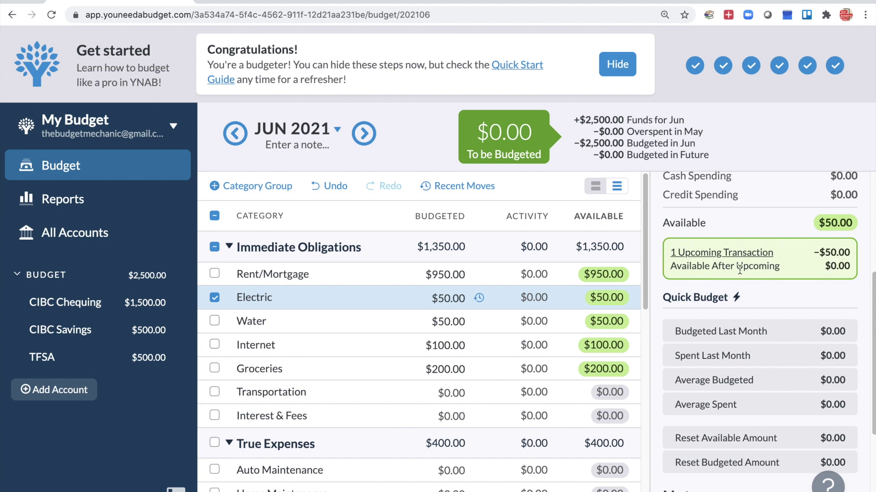
mouse_move(740, 270)
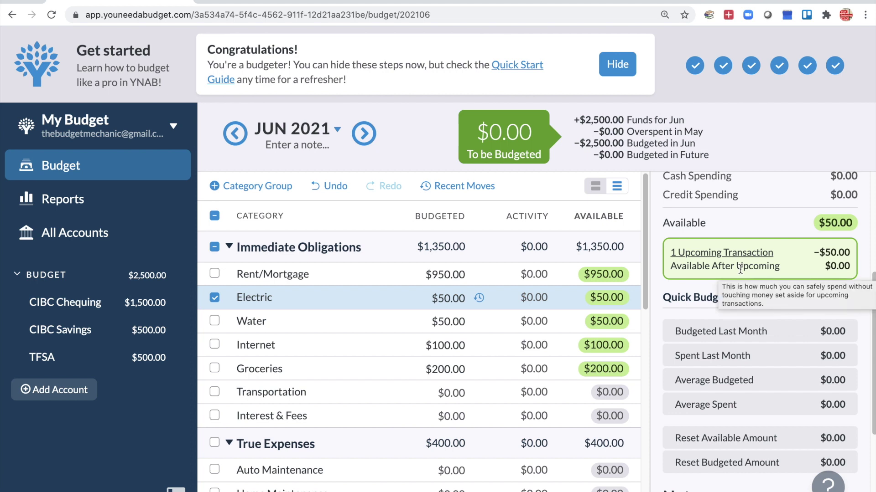
click(703, 253)
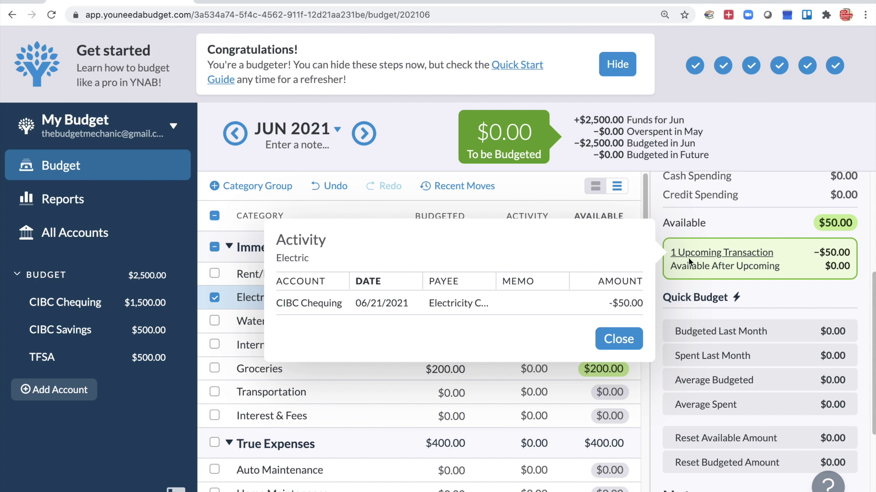
click(385, 303)
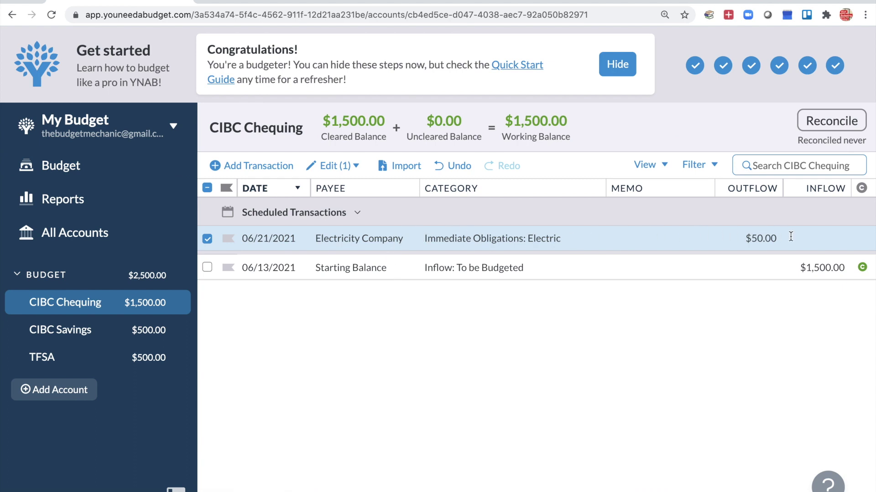
- Return to the June 2021 budget and hide the completed Get started steps
click(75, 175)
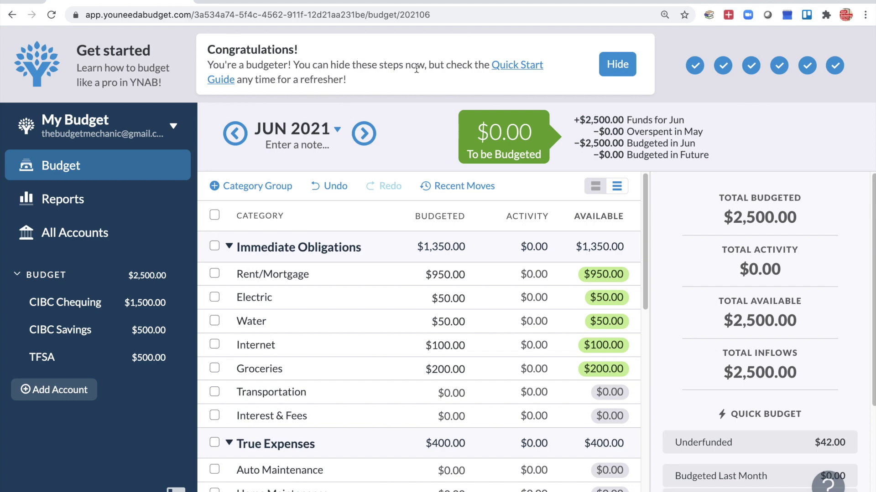
click(627, 67)
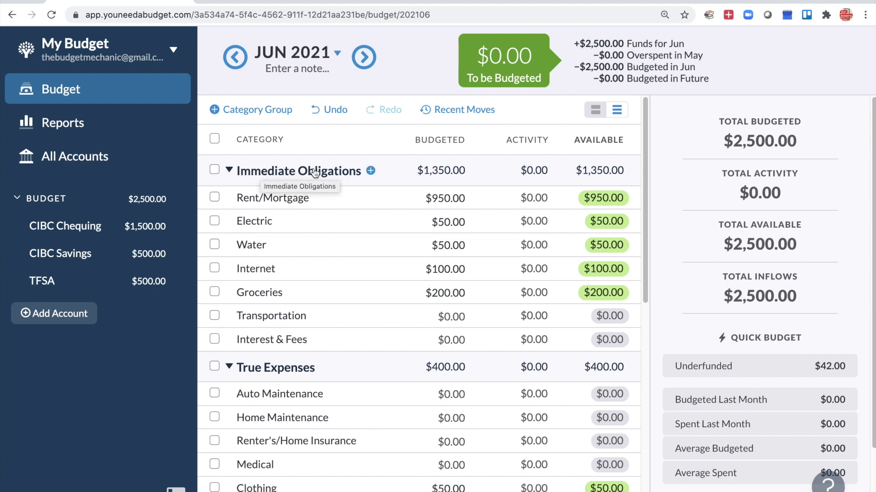
- Rename the Immediate Obligations category group as Monthly Expenses
click(333, 172)
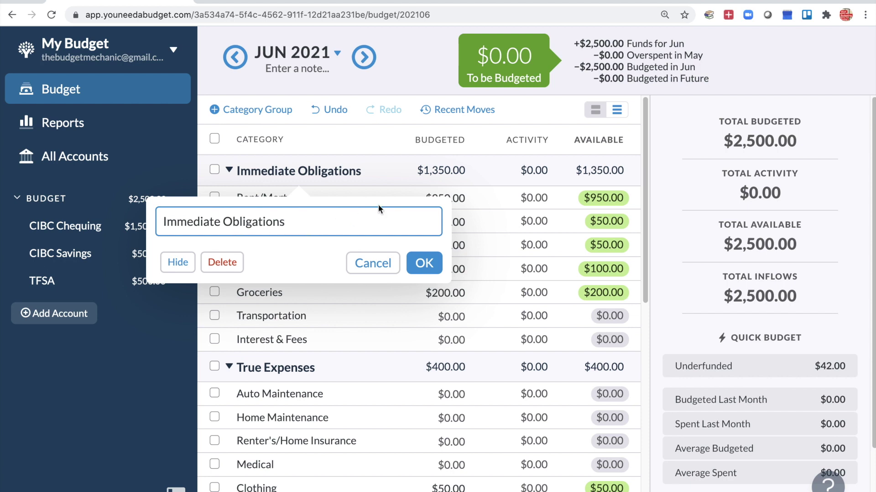
click(422, 264)
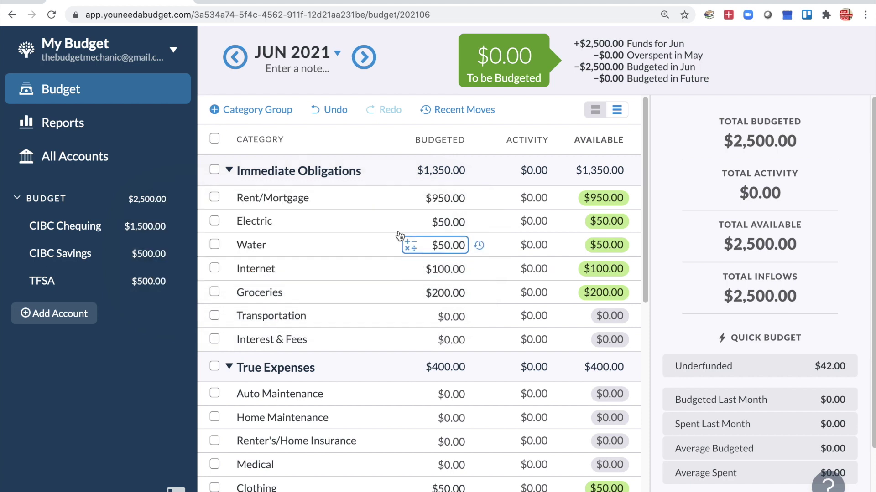
click(215, 201)
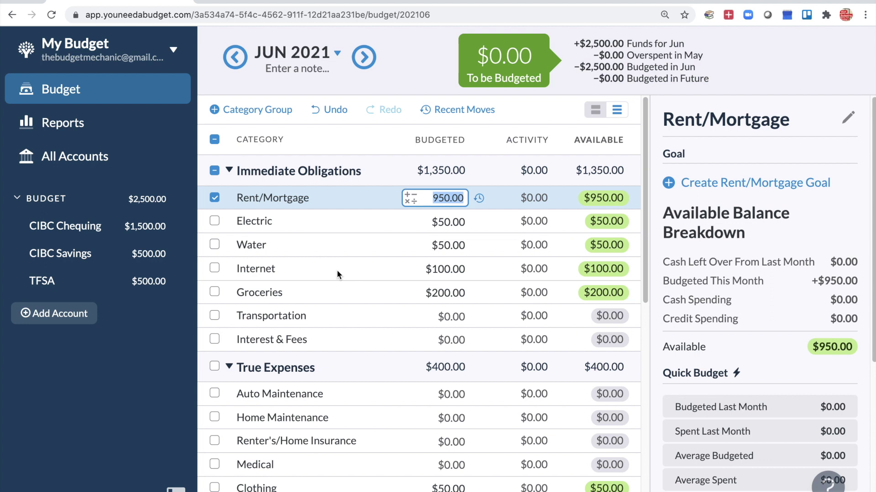
click(300, 178)
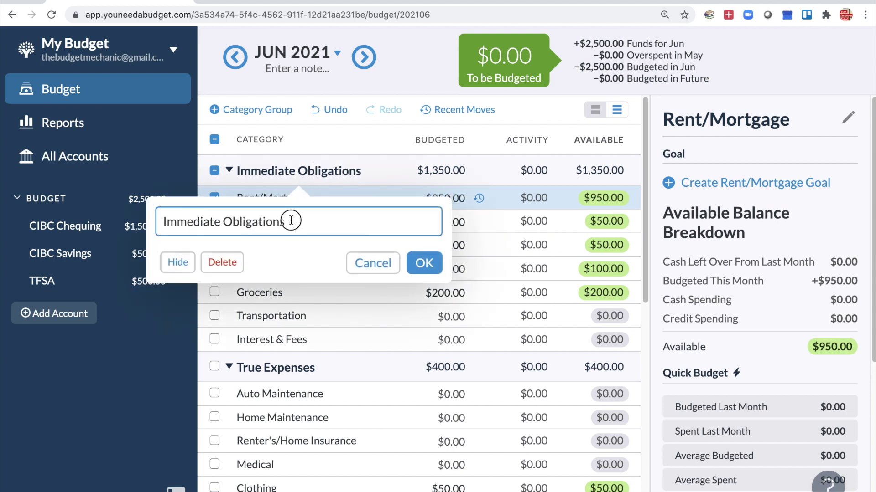
drag(290, 221, 157, 220)
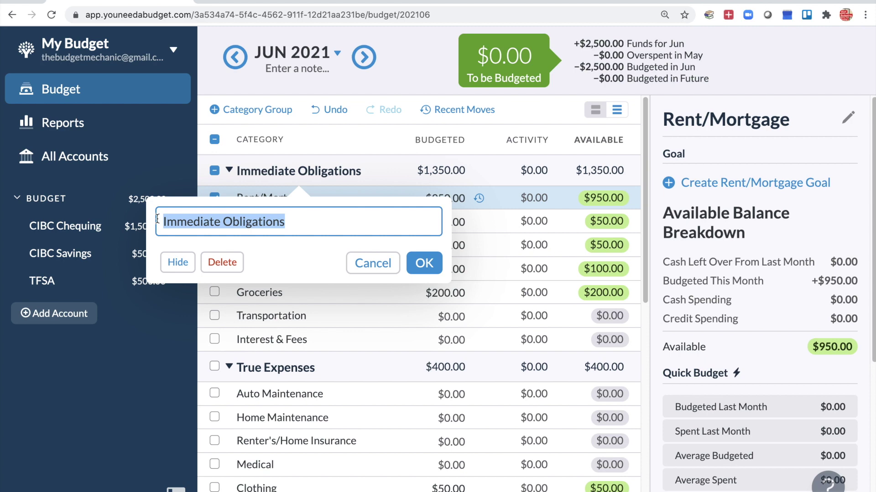
text(Monthly Expenses)
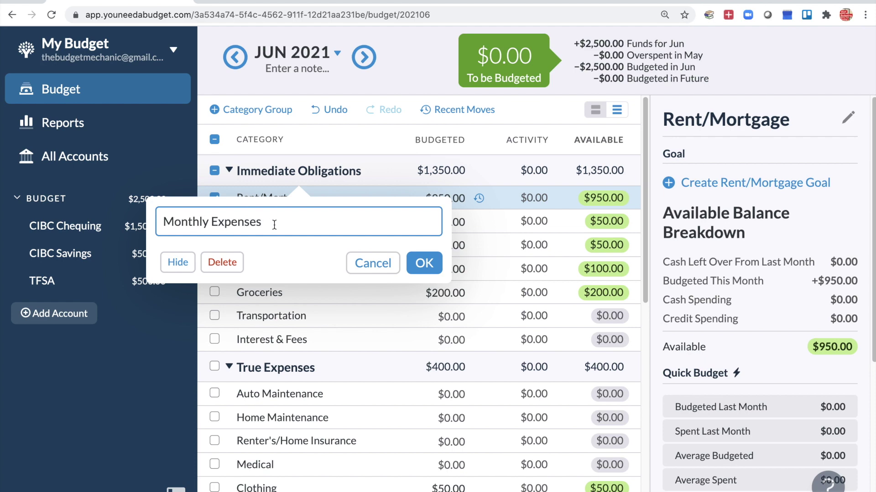
click(423, 262)
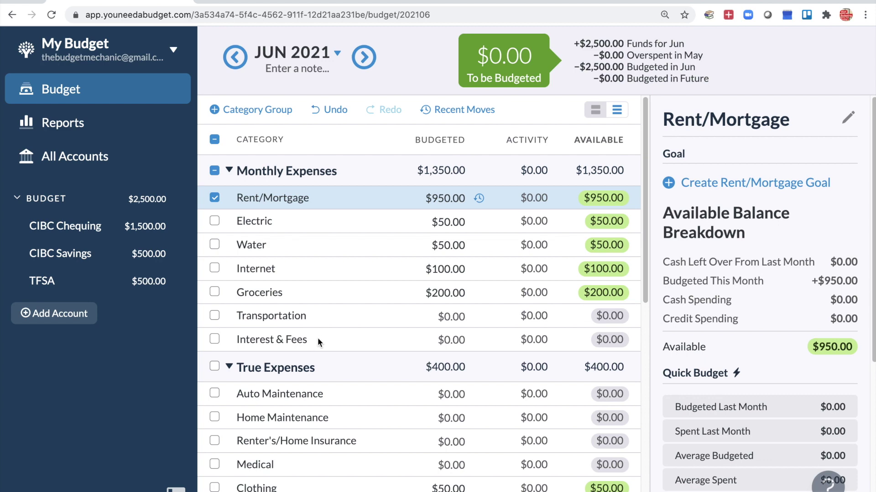
- Try to move the Interest & Fees category into the True Expenses group
click(285, 341)
click(274, 342)
drag(273, 342, 274, 399)
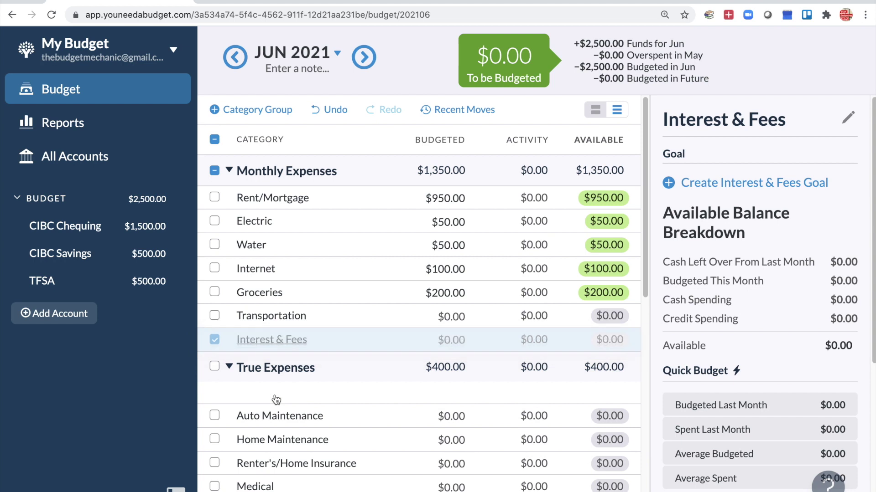
drag(269, 370, 285, 340)
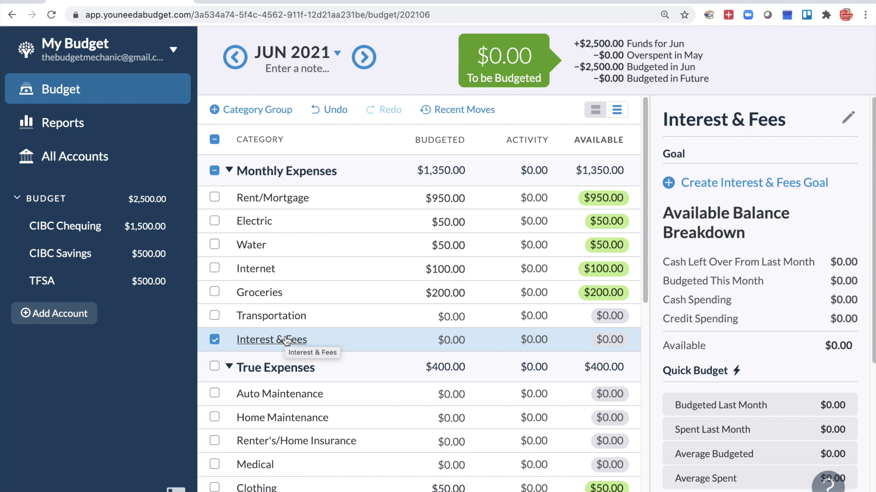
- Rename the Interest & Fees category as Interest
click(285, 340)
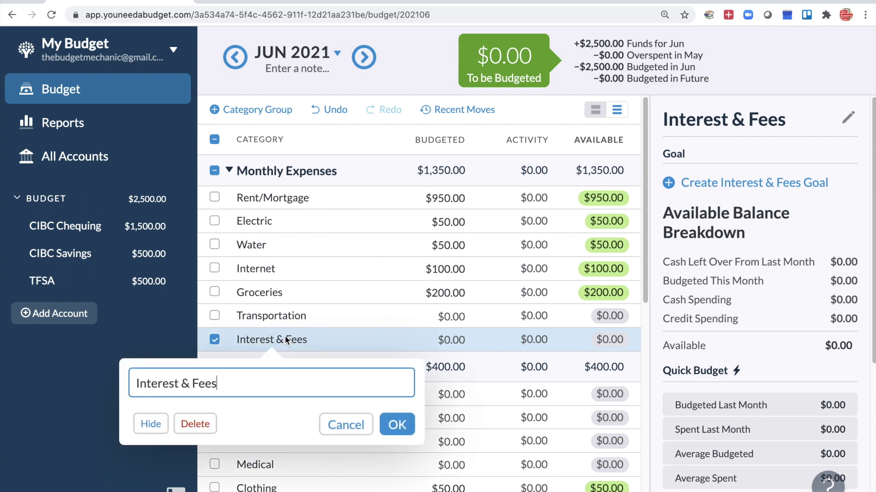
drag(219, 383, 120, 383)
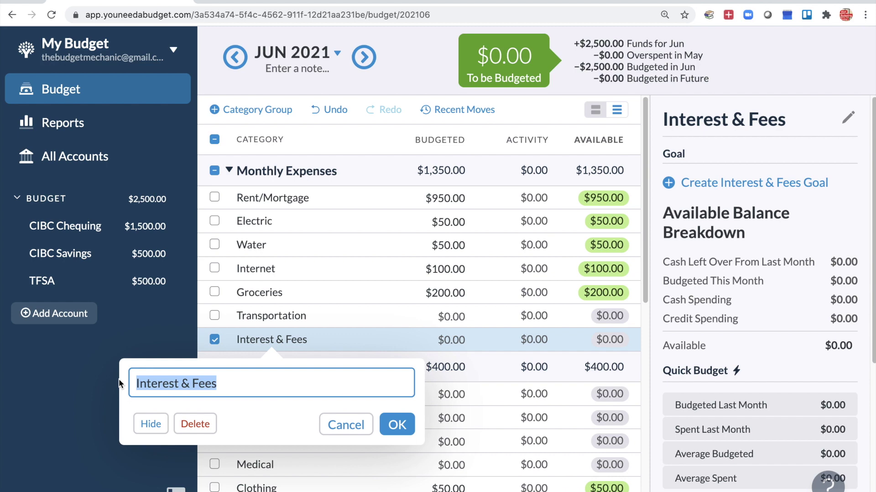
text(Interest)
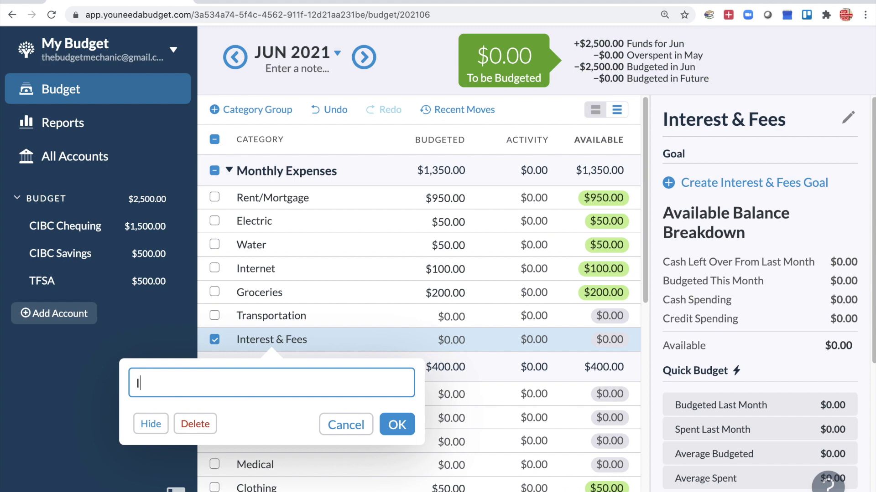
click(407, 424)
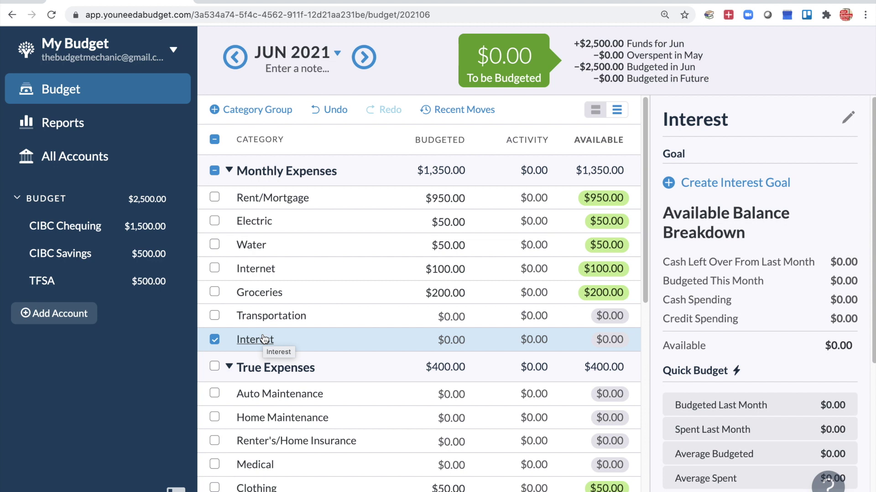
- Rename the Rent/Mortgage category as Rent 1st $950 to show its due date and amount
click(263, 202)
click(263, 200)
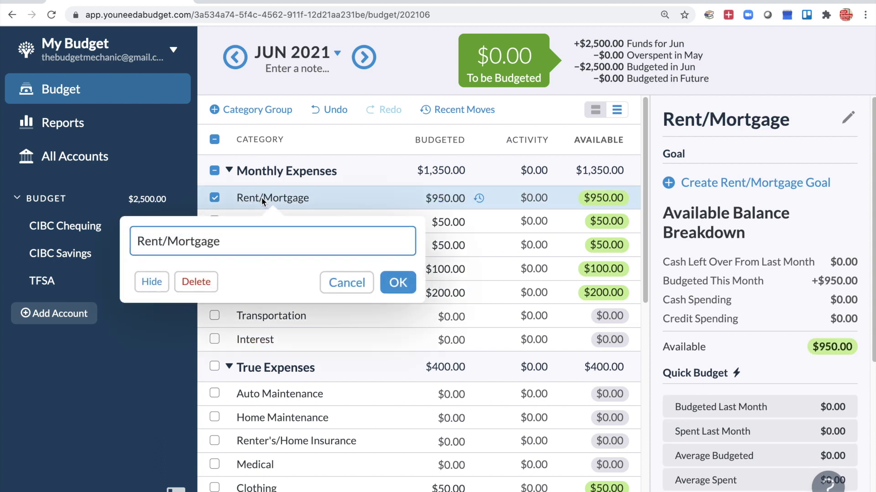
drag(164, 241, 231, 241)
text(1st )
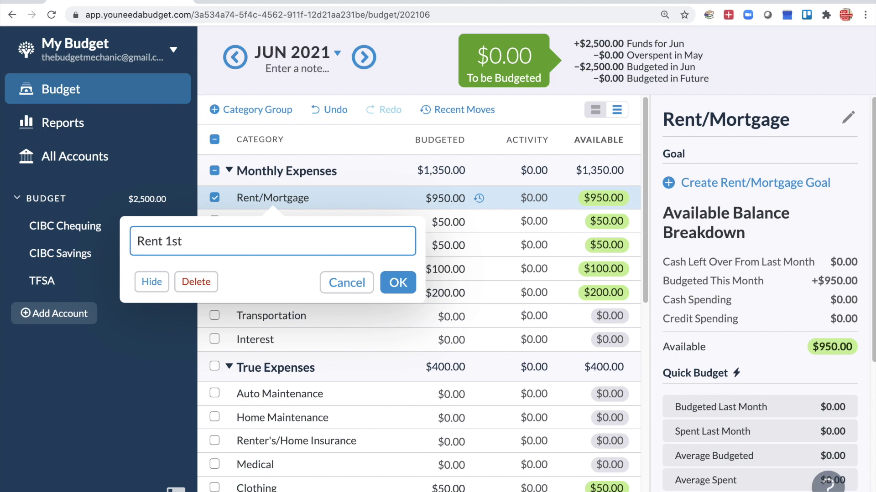
text($950)
key(Return)
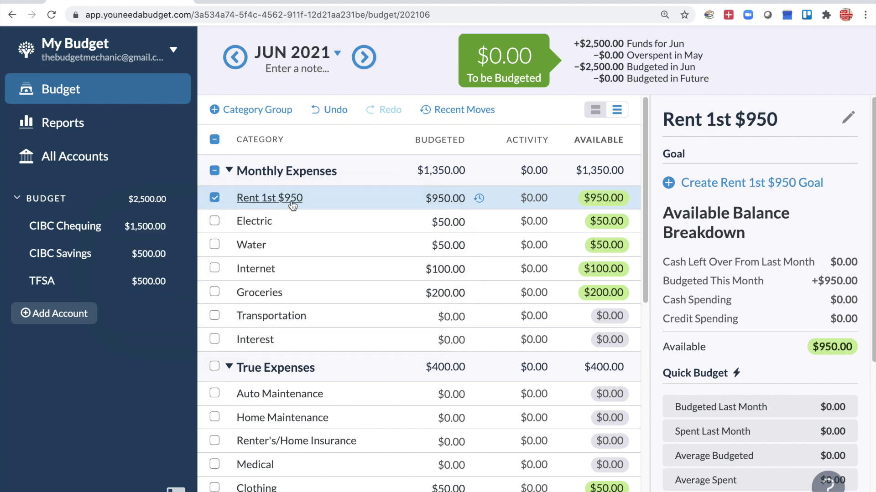
click(433, 200)
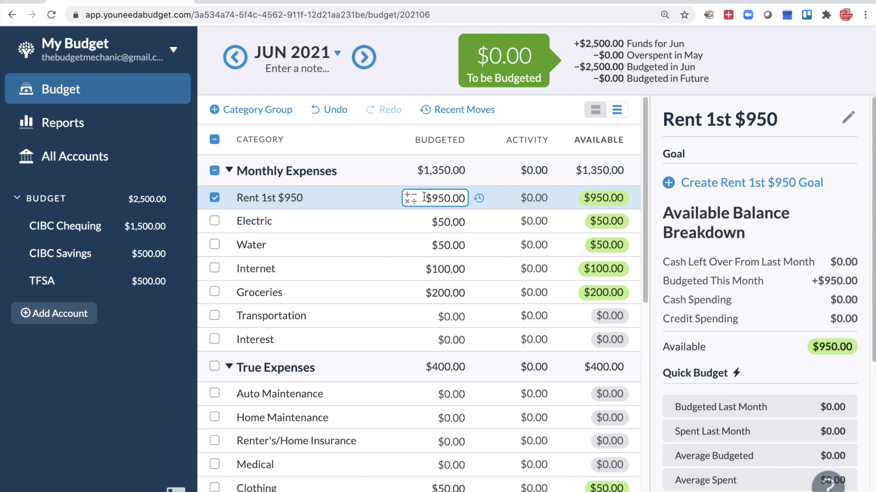
- Rename the Electric category as Electric 21st $50 to show its due date and amount
click(256, 223)
click(256, 223)
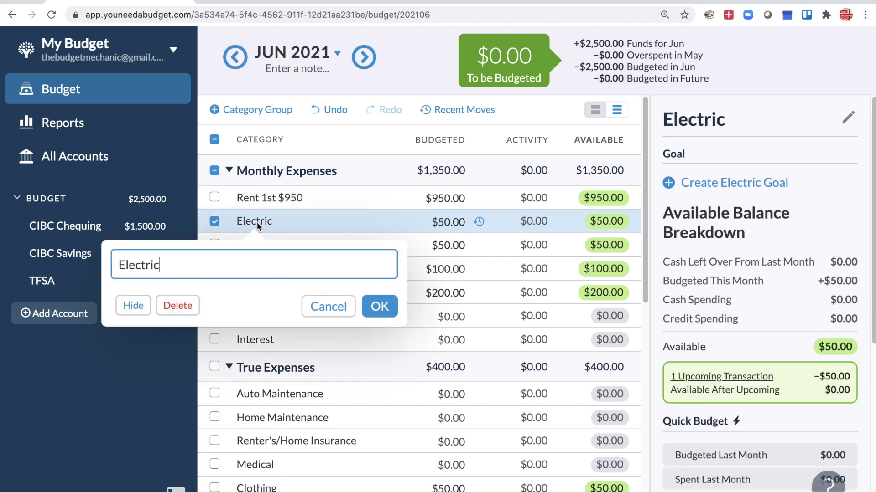
text(21st $50)
key(Return)
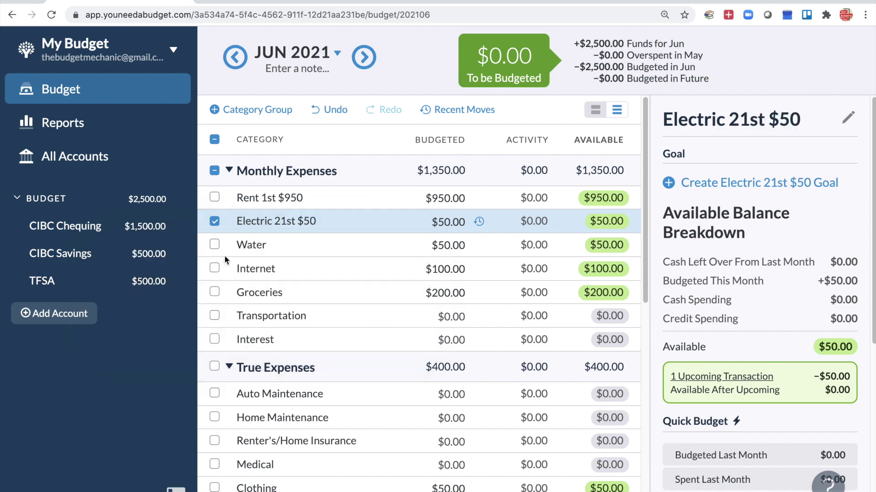
- Rename the Water category as Water 15th $75 to show its due date and amount
click(249, 246)
click(249, 246)
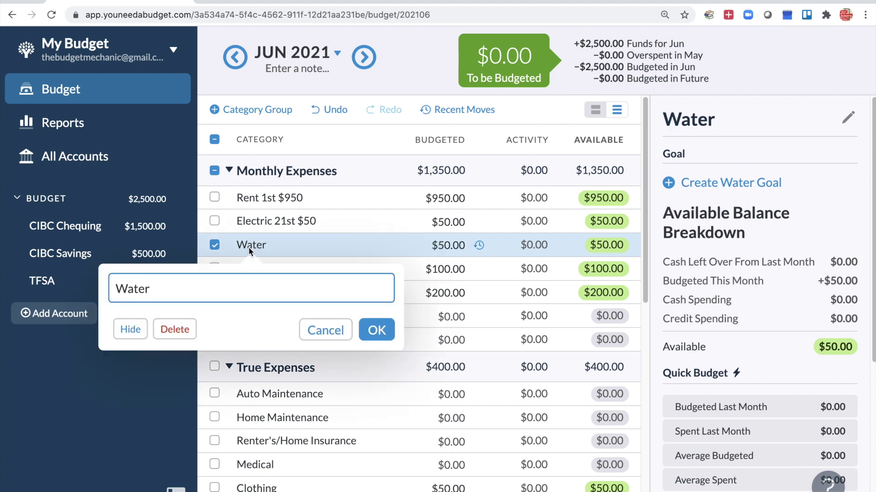
text(15th)
text( 75)
key(Left)
key(Left)
text($)
key(Return)
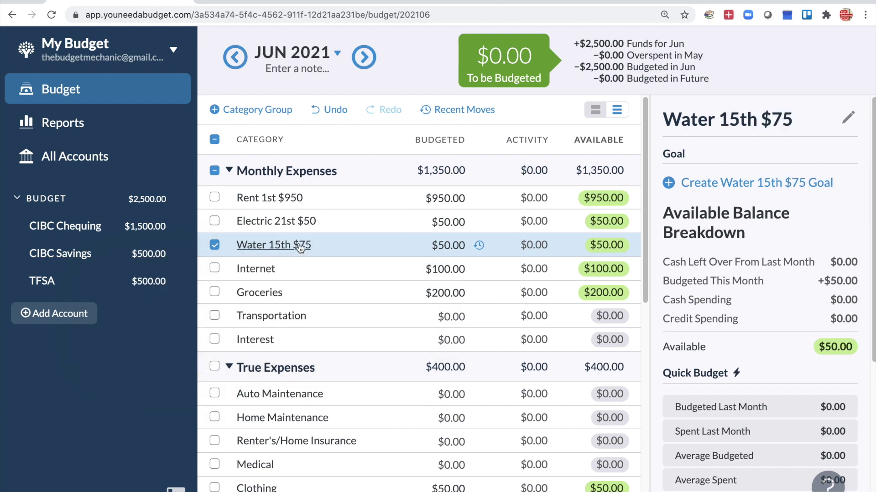
- Move the Water 15th $75 category above Electric 21st $50 in Monthly Expenses, then clear the selection
click(448, 249)
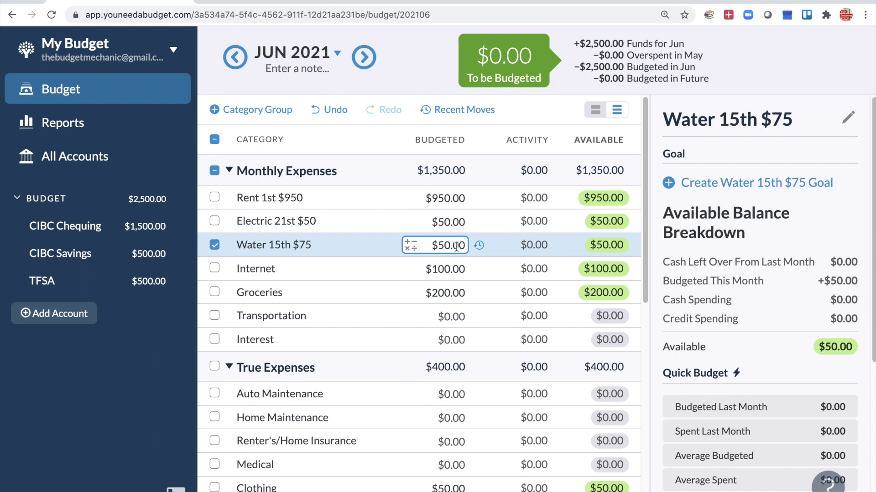
click(341, 250)
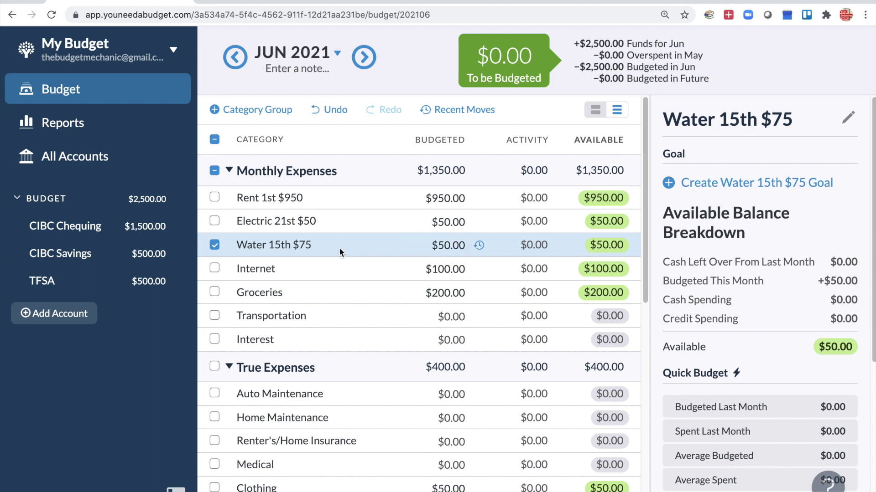
click(262, 248)
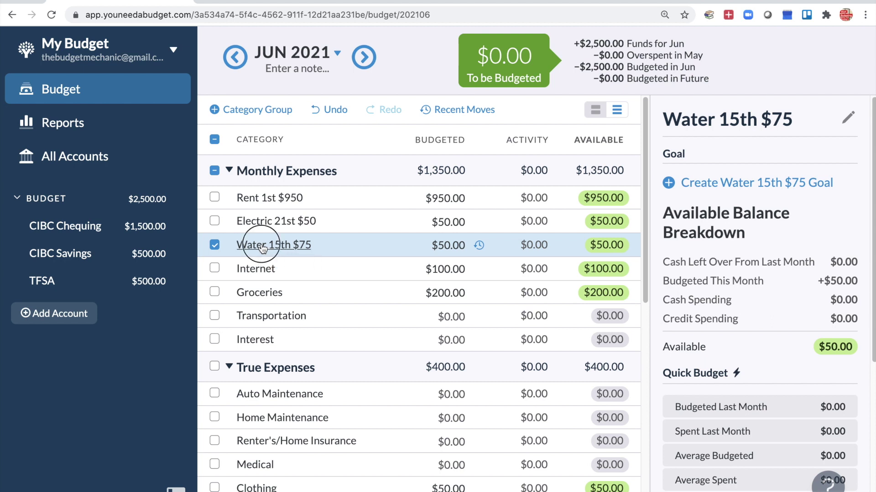
drag(262, 248, 262, 222)
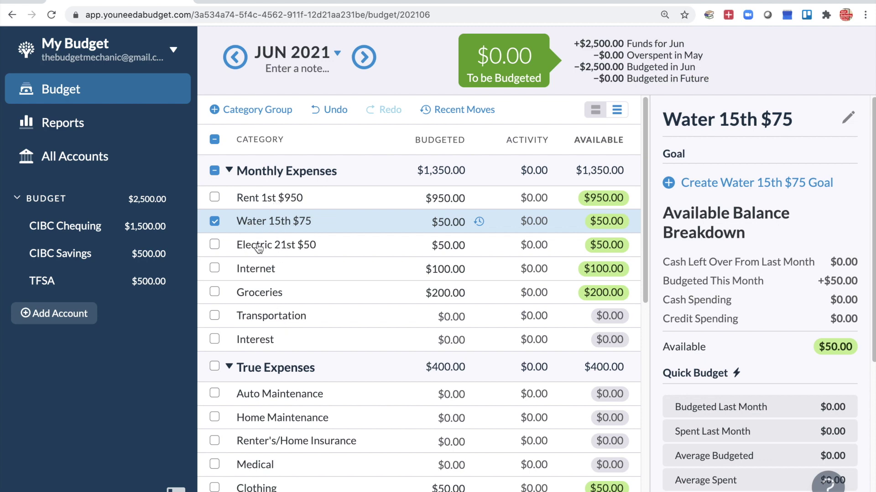
key(Escape)
- Add a category named Christmas to the True Expenses group
scroll(286, 362, down, 2)
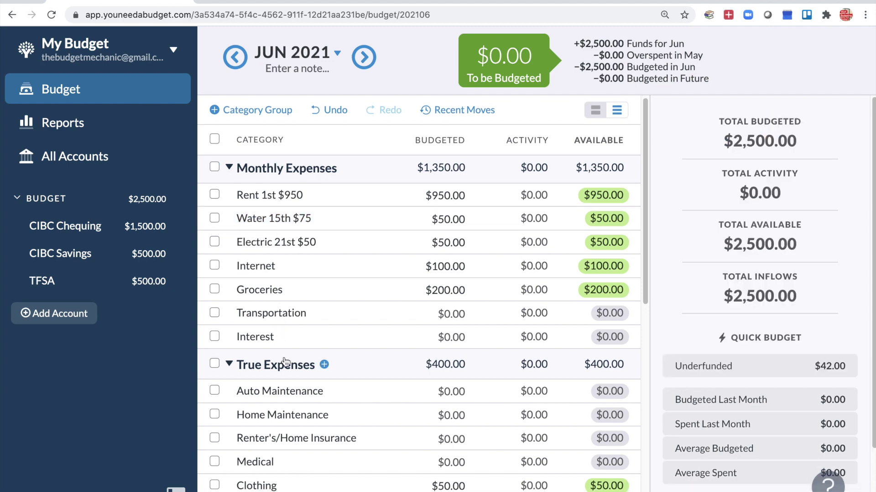
scroll(286, 363, down, 5)
scroll(285, 360, up, 3)
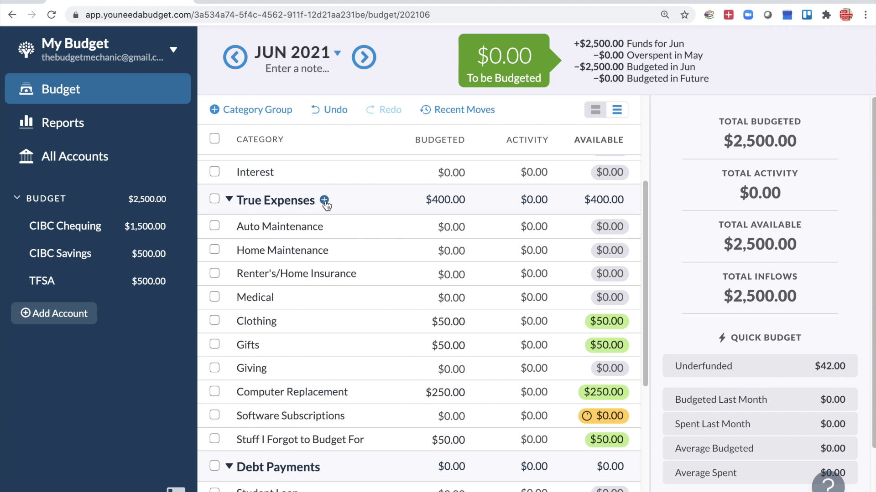
click(324, 201)
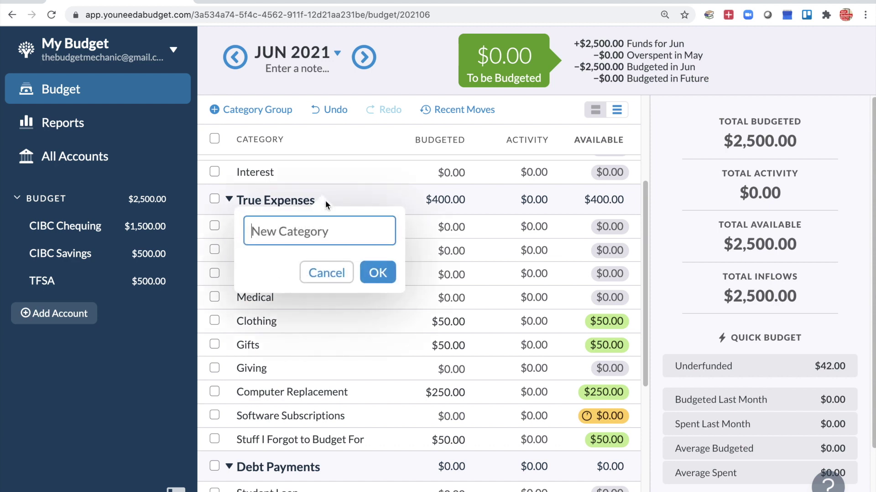
text(Christ)
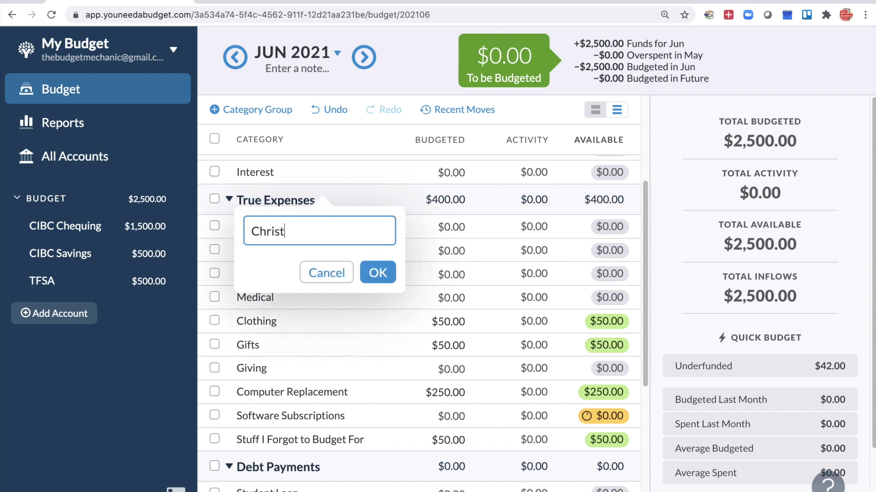
text(mas)
key(Return)
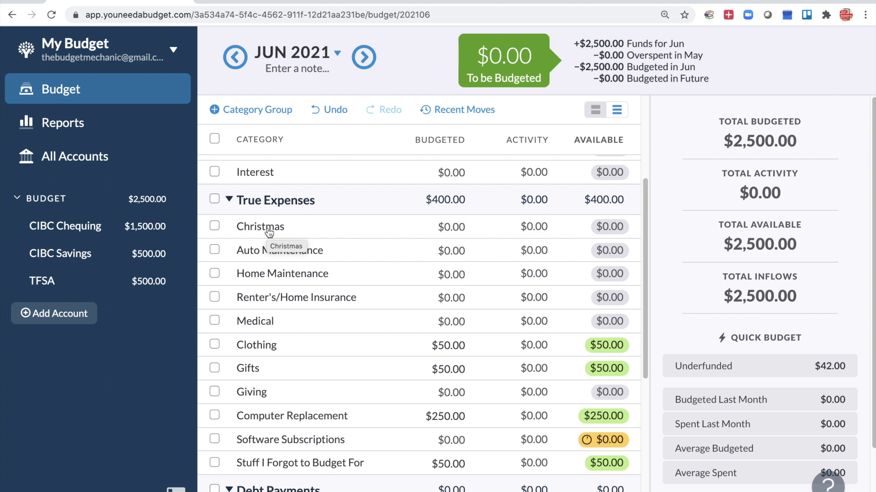
- Rename the Christmas category as Christmas $100 to show its monthly amount
click(269, 232)
click(269, 232)
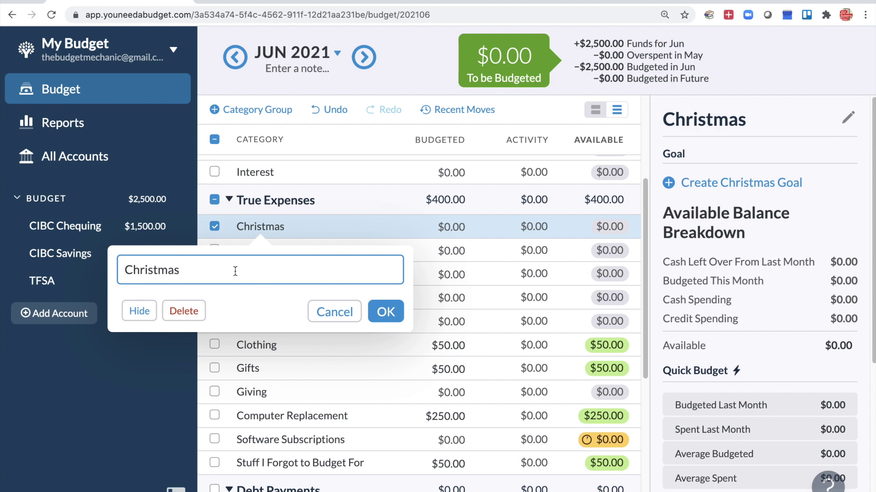
text($100)
click(387, 320)
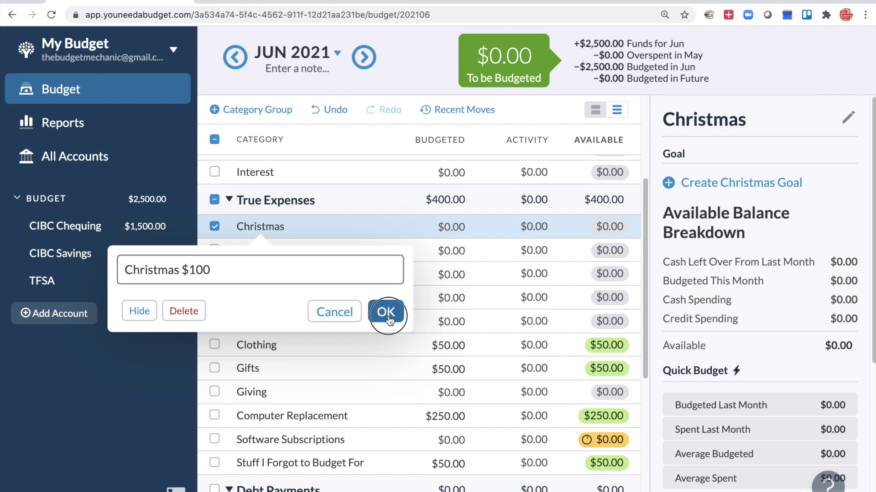
- Create a Needed For Spending goal of $600 by November 30, 2021 for the Christmas category and save it
click(403, 227)
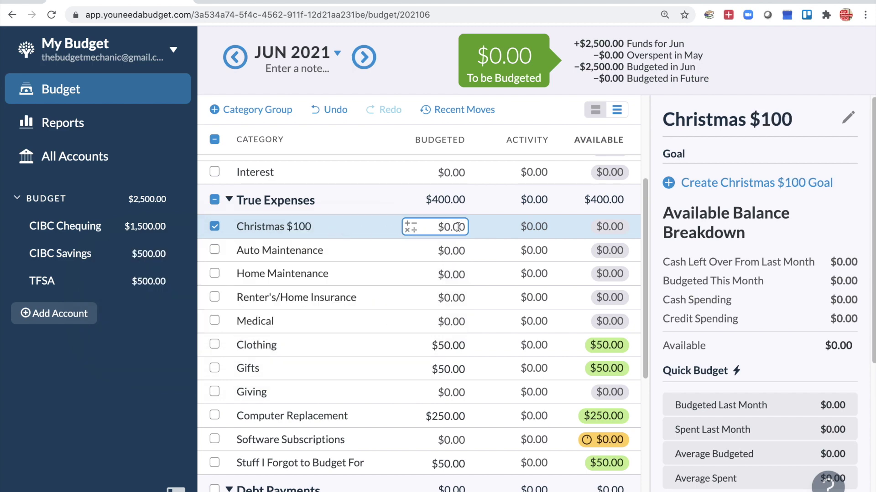
click(714, 183)
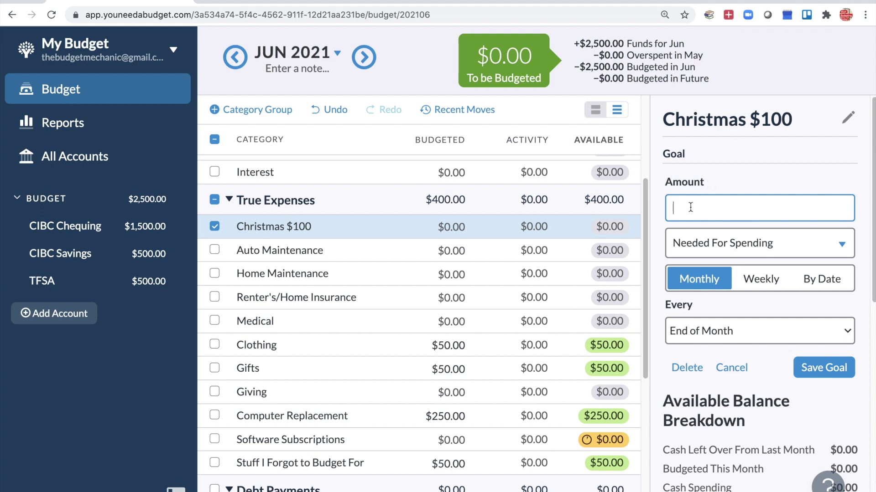
text(600)
click(781, 244)
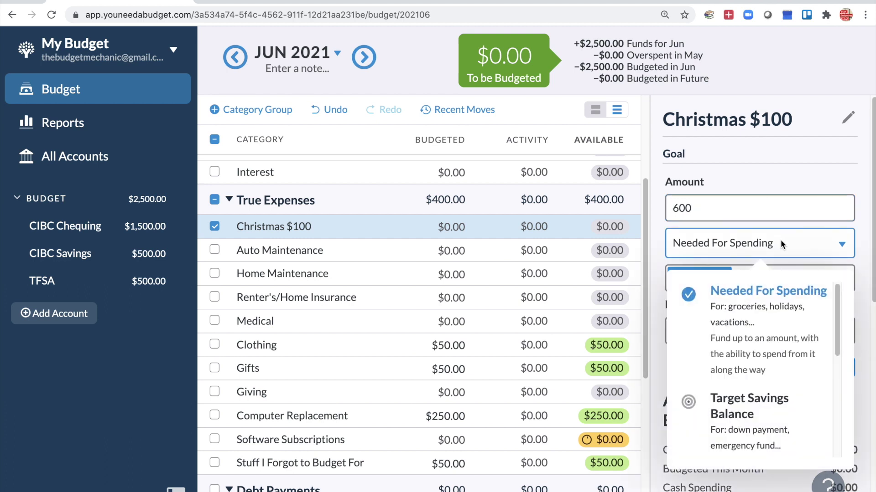
click(785, 354)
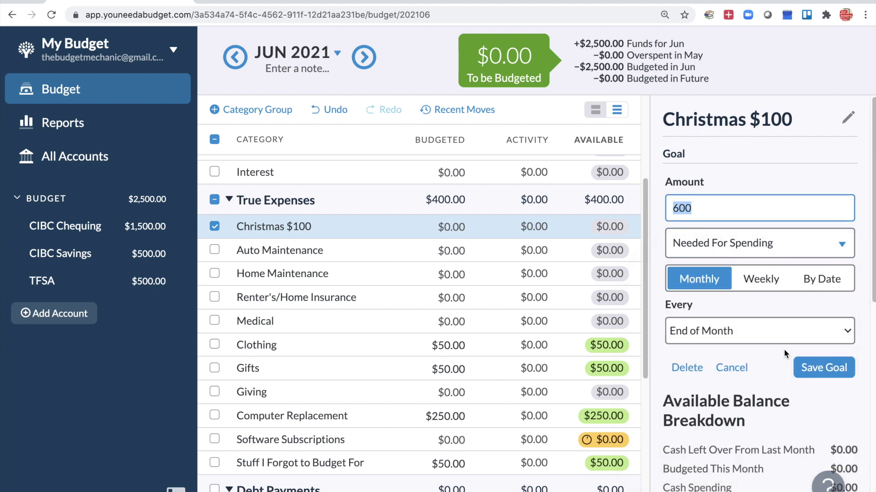
click(822, 286)
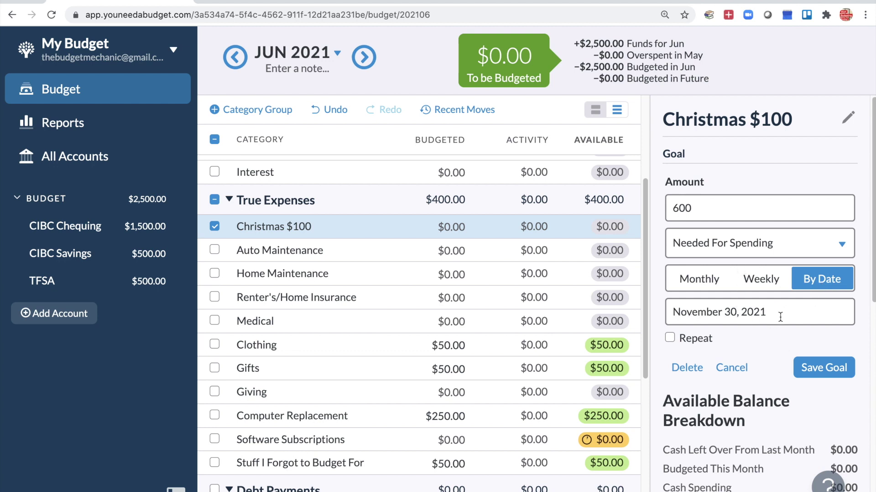
click(814, 370)
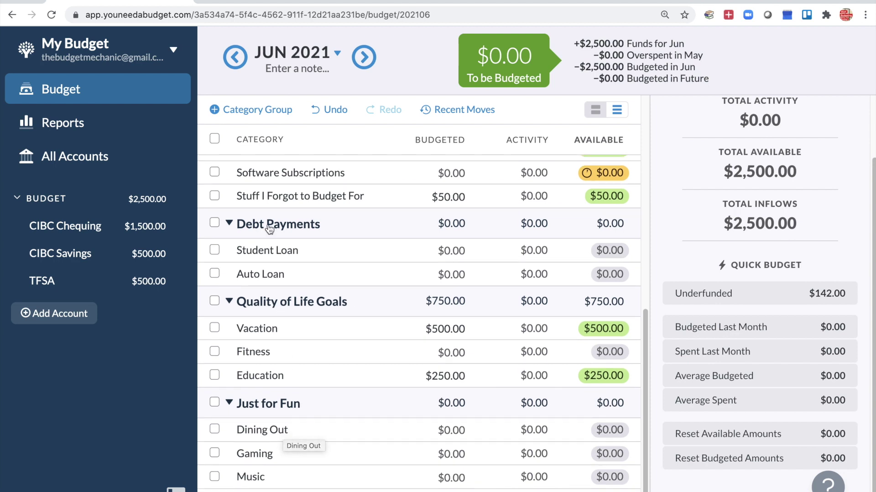
- Create a category group named Food
click(265, 111)
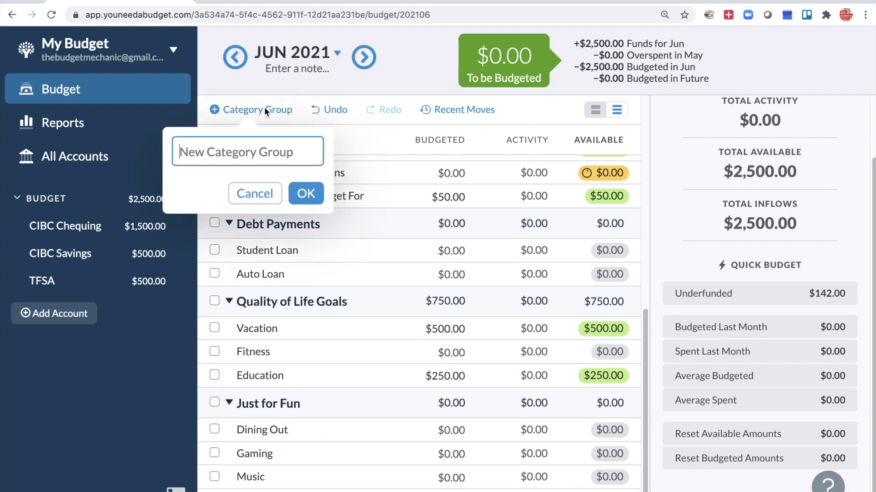
text(Food)
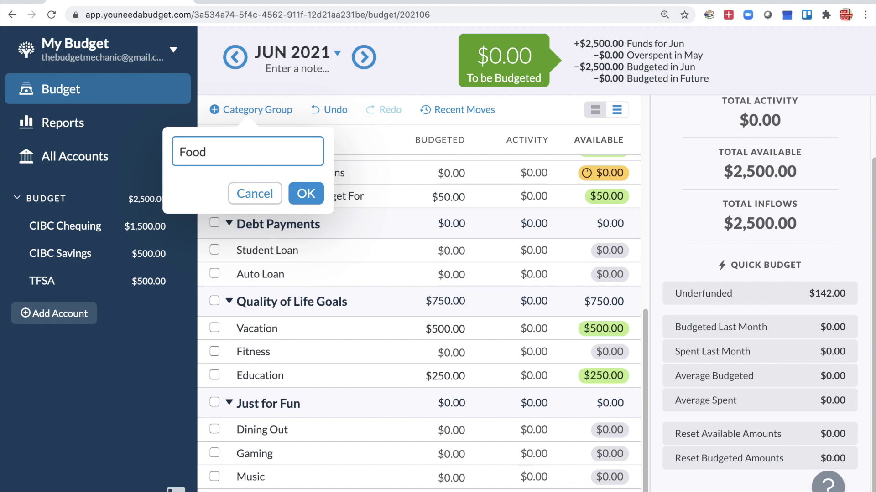
key(Return)
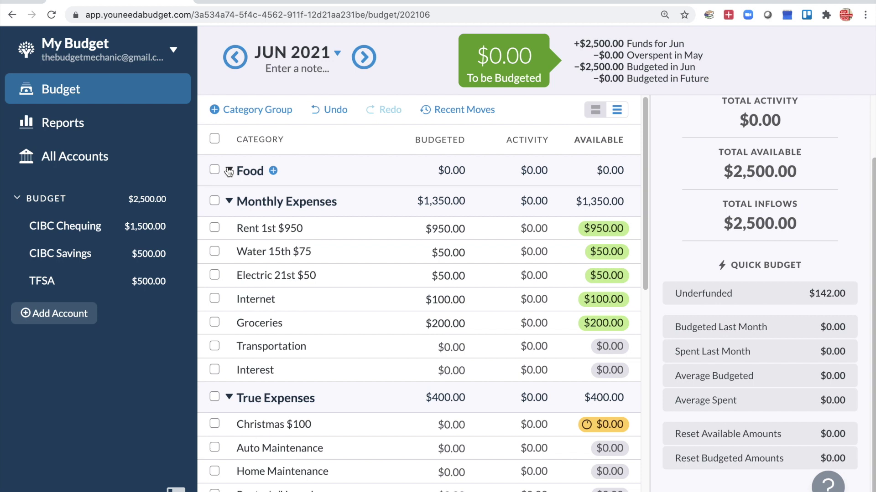
- Move the Groceries category from Monthly Expenses and Dining Out from Just for Fun into the Food group
drag(258, 329, 259, 173)
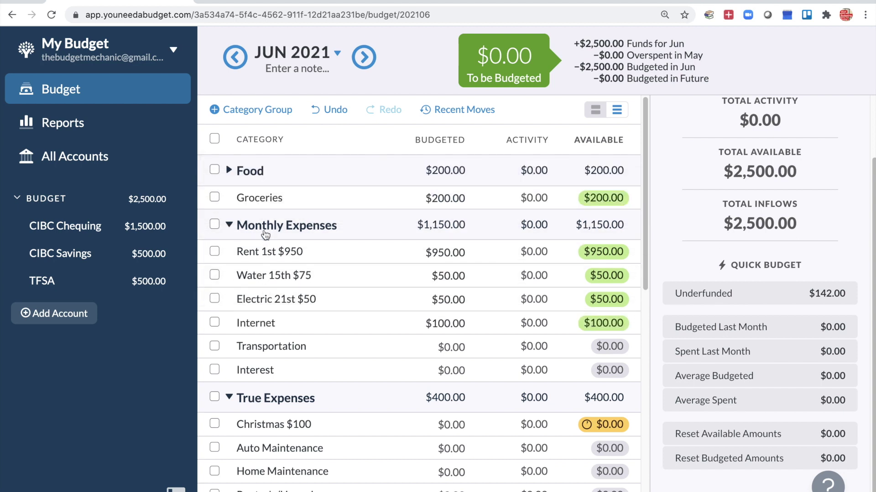
scroll(256, 441, down, 8)
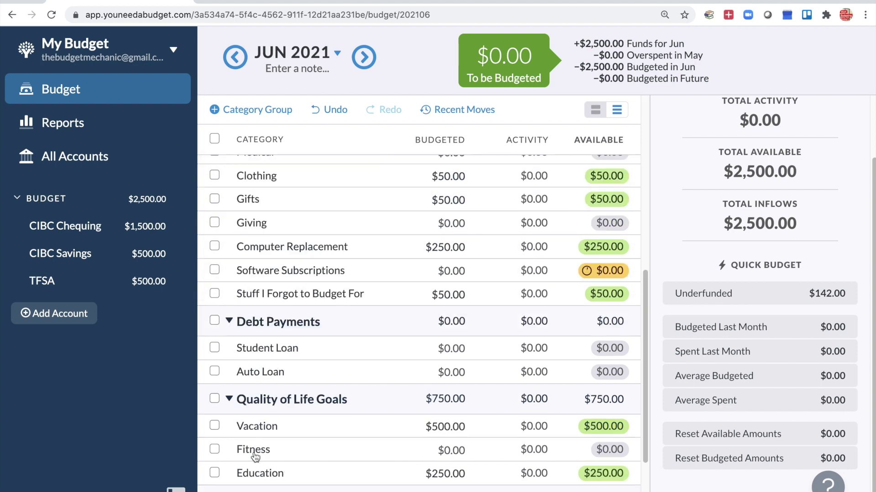
scroll(275, 461, down, 2)
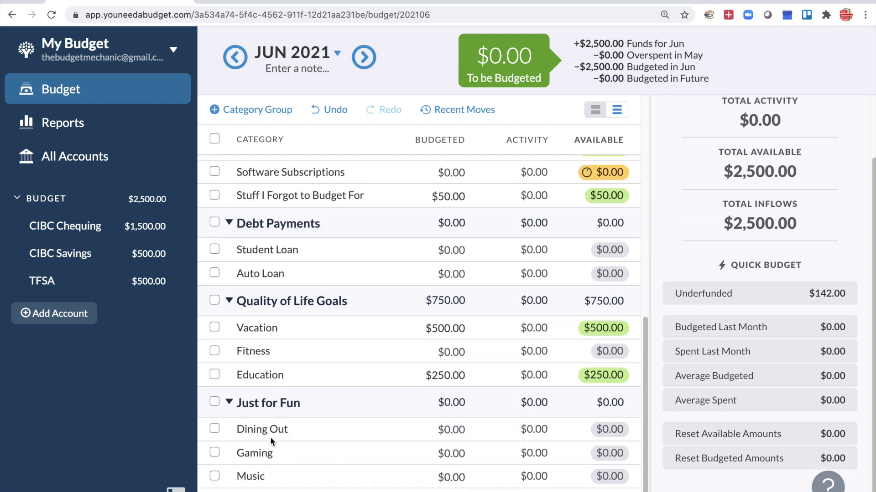
click(270, 433)
drag(270, 434, 256, 255)
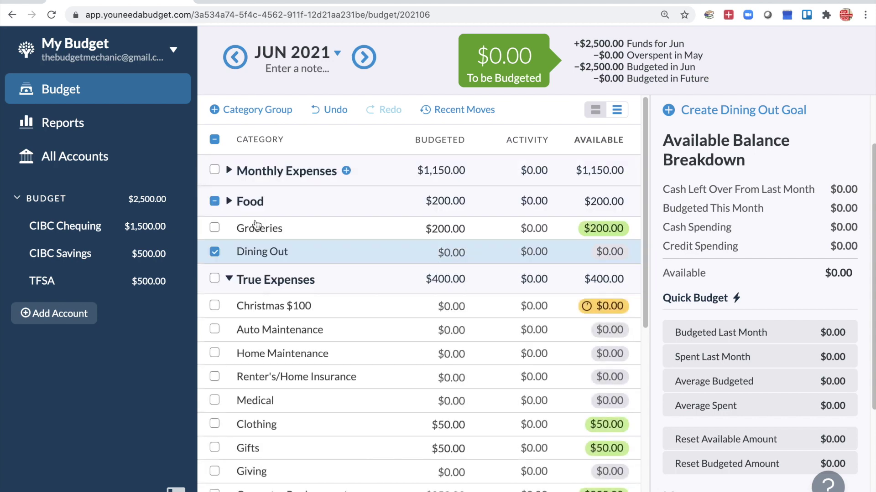
- Collapse the Food, True Expenses, Debt Payments, Quality of Life Goals and Just for Fun groups
click(228, 202)
click(229, 231)
click(229, 264)
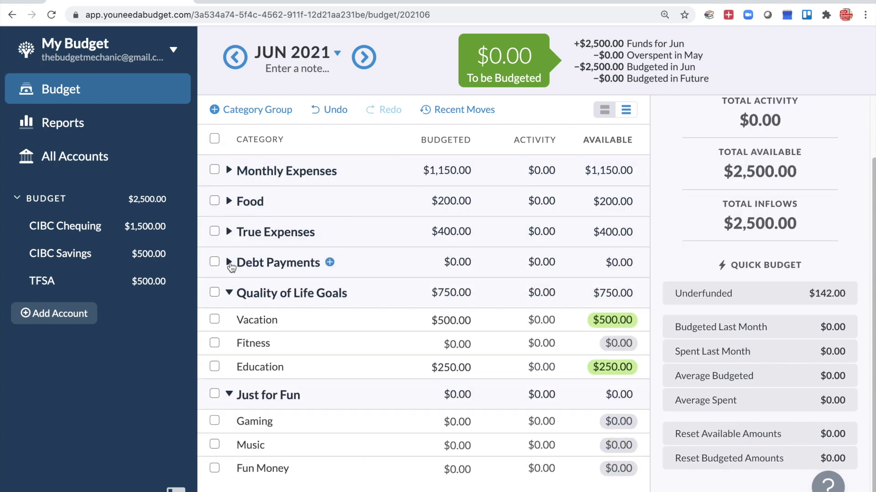
click(230, 293)
click(229, 323)
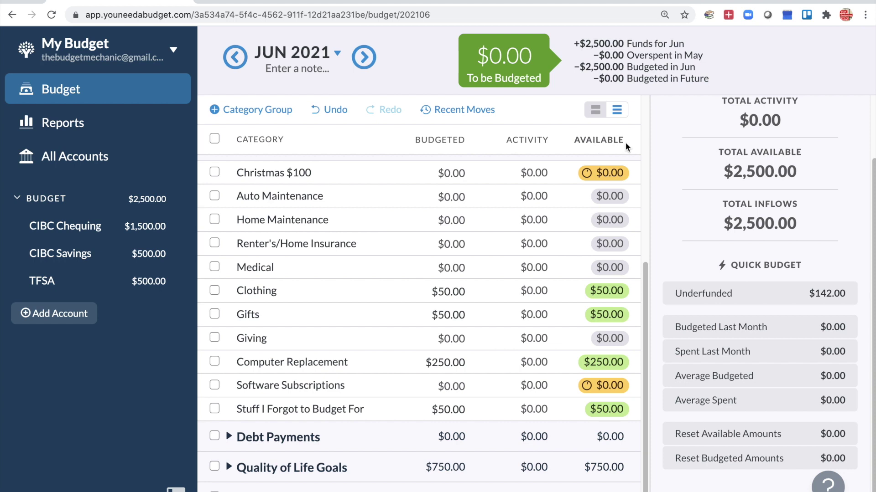
drag(627, 146, 568, 143)
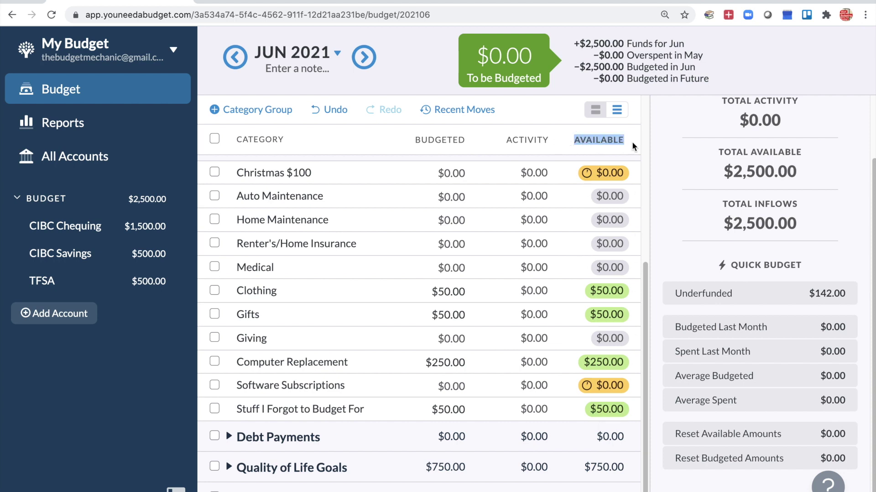
mouse_move(518, 72)
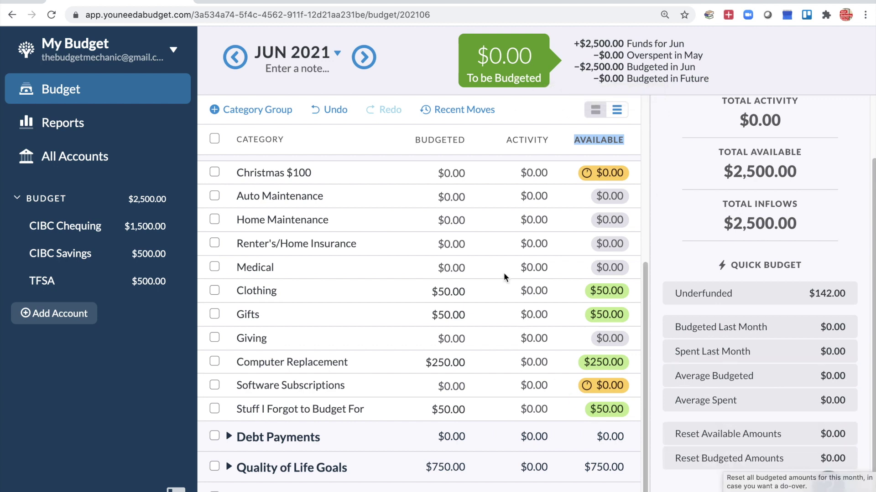
click(464, 141)
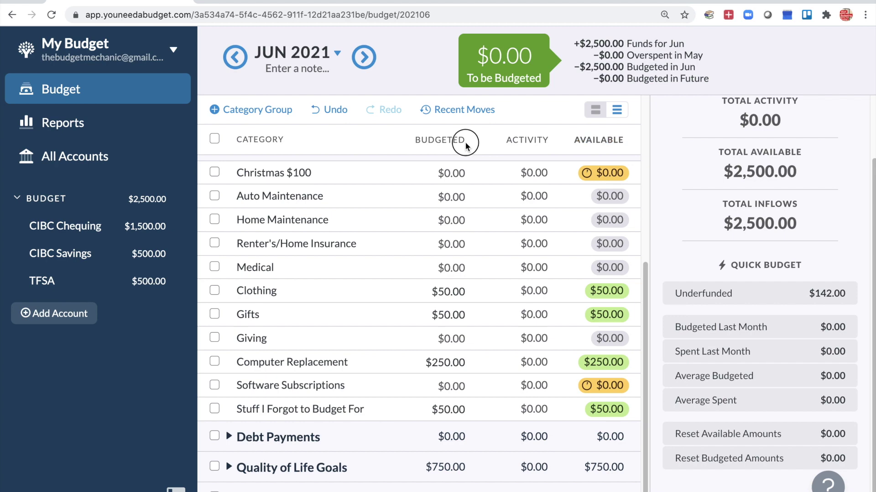
double_click(416, 143)
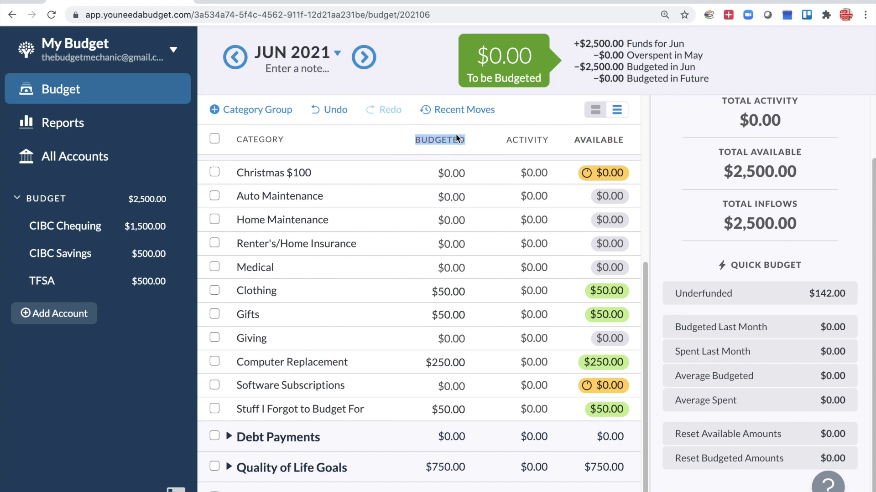
- Reset the budgeted amounts of all categories for June 2021 to $0.00
click(760, 463)
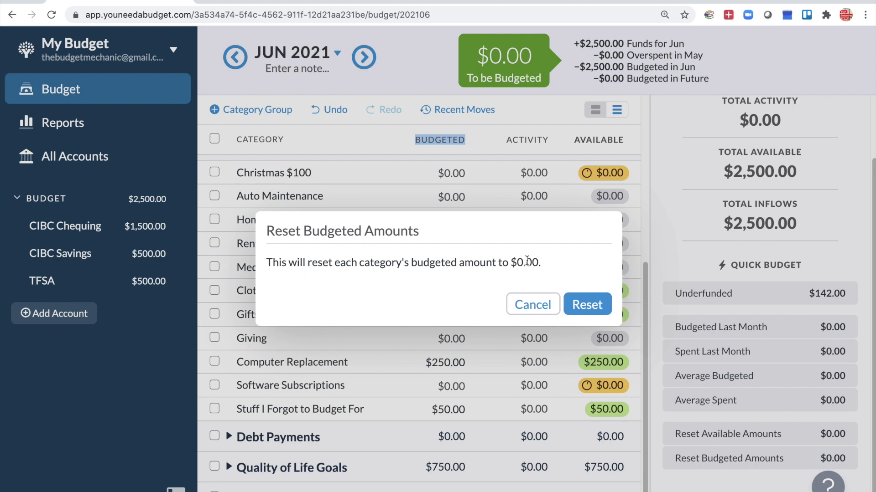
click(588, 303)
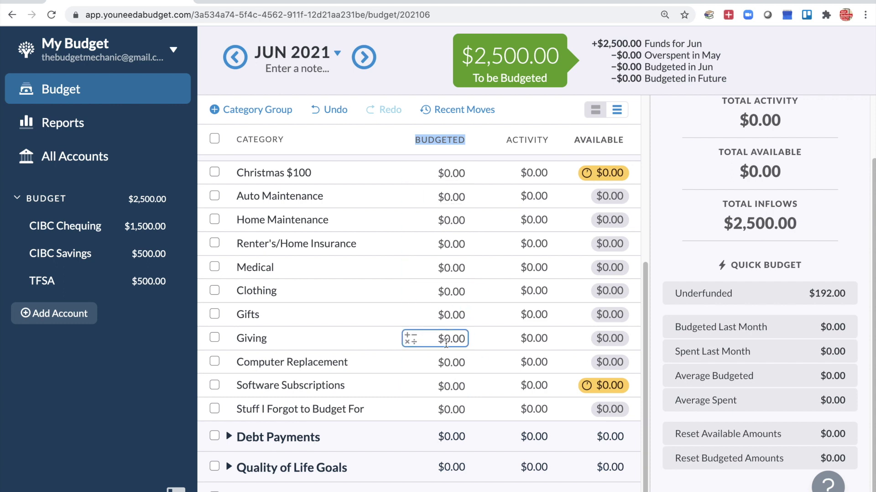
- Budget $42 to Software Subscriptions and $100 to the Christmas category for June 2021
click(453, 385)
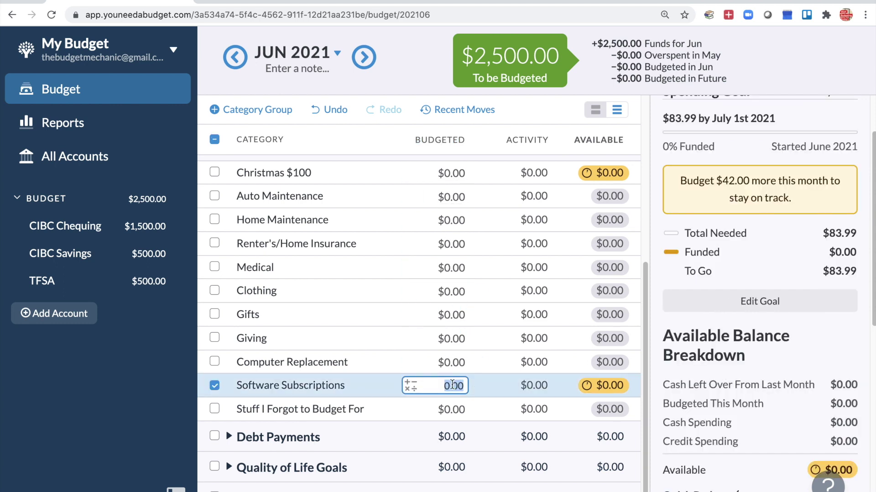
text(42)
click(451, 173)
text(100)
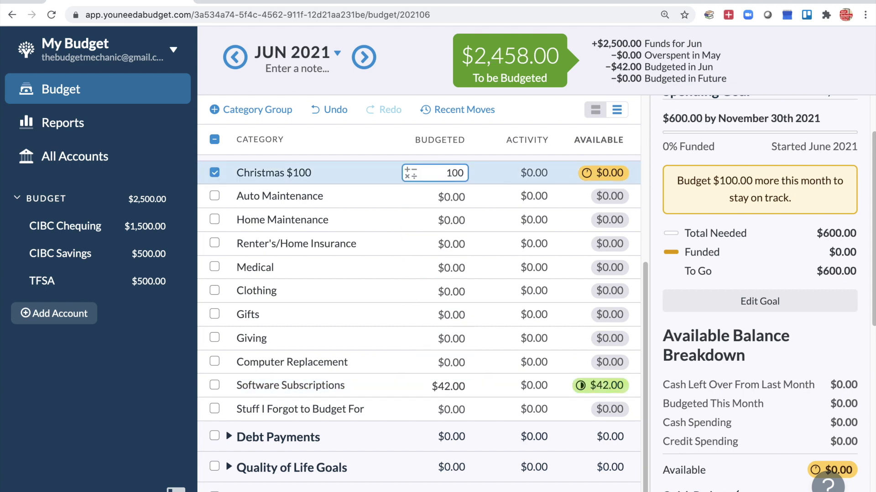
key(Return)
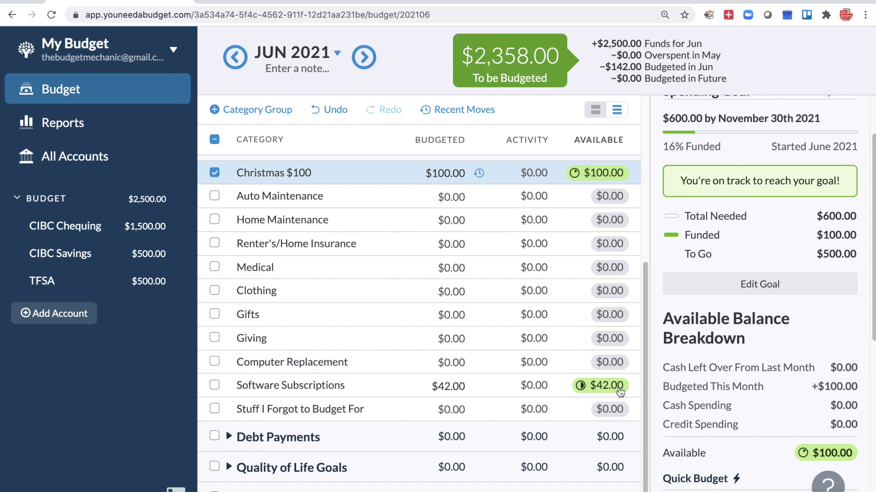
- Examine the goal progress of the Software Subscriptions and Christmas categories and the budget's Activity column
click(556, 391)
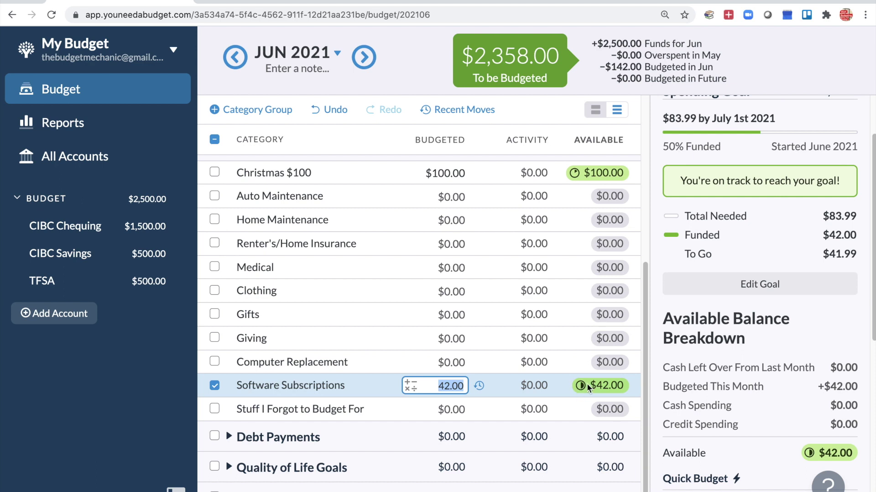
mouse_move(587, 389)
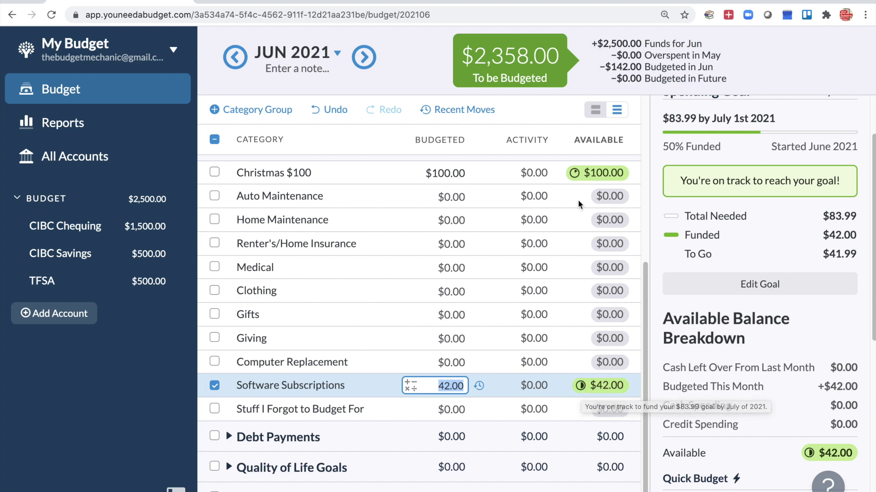
click(576, 175)
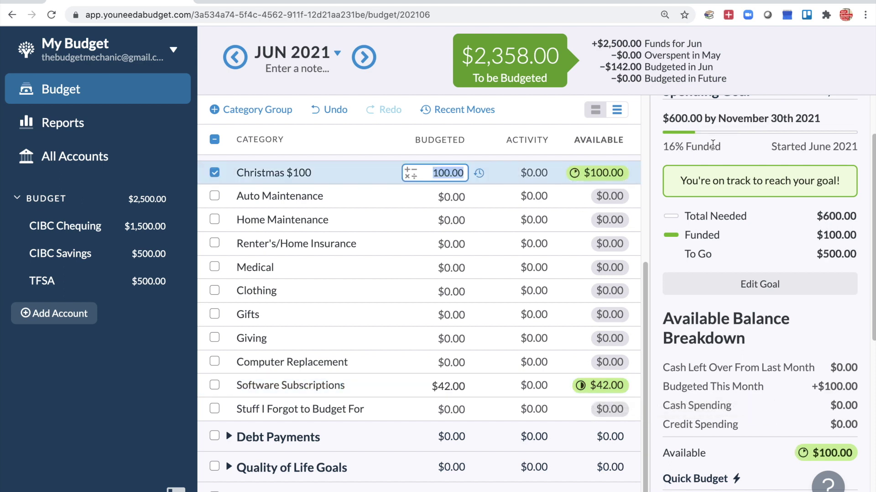
drag(662, 146, 720, 146)
drag(648, 301, 631, 121)
click(449, 251)
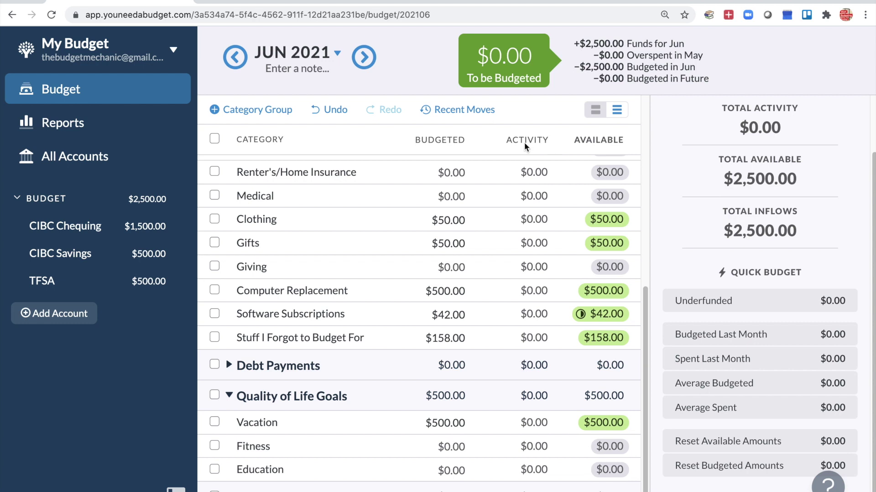
click(509, 145)
drag(509, 145, 549, 139)
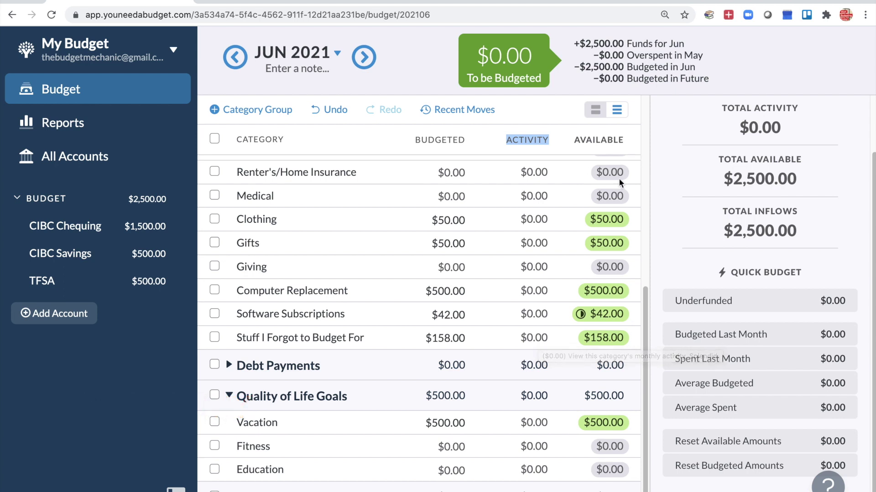
click(461, 220)
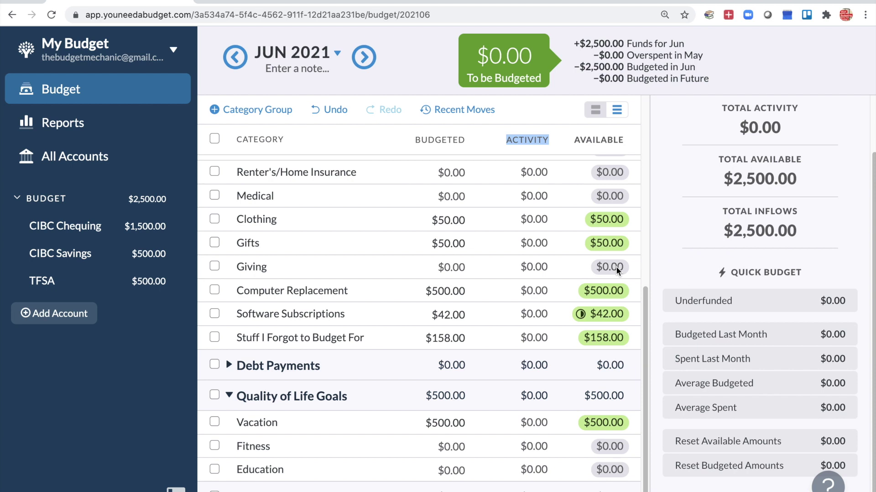
- Record a CIBC Chequing transaction dated 06/13/2021 with payee Gift Shop, category Gifts, memo "spouse birthday" and outflow 45.67
click(63, 228)
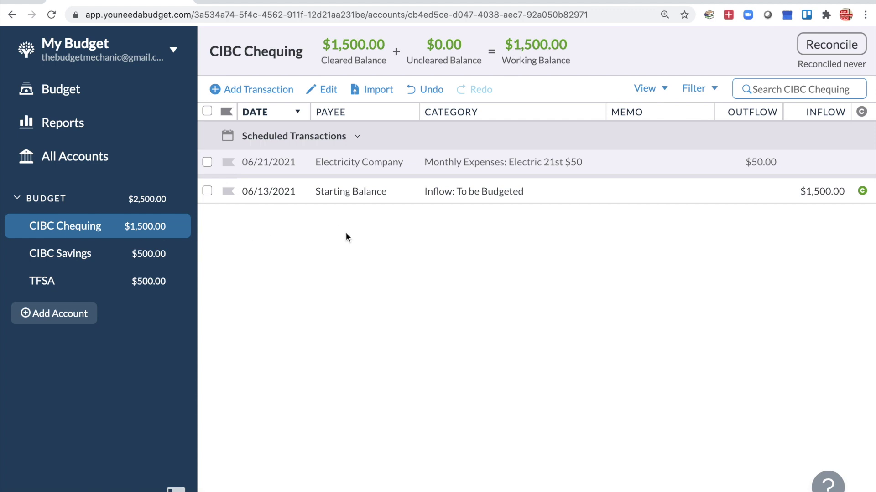
click(259, 91)
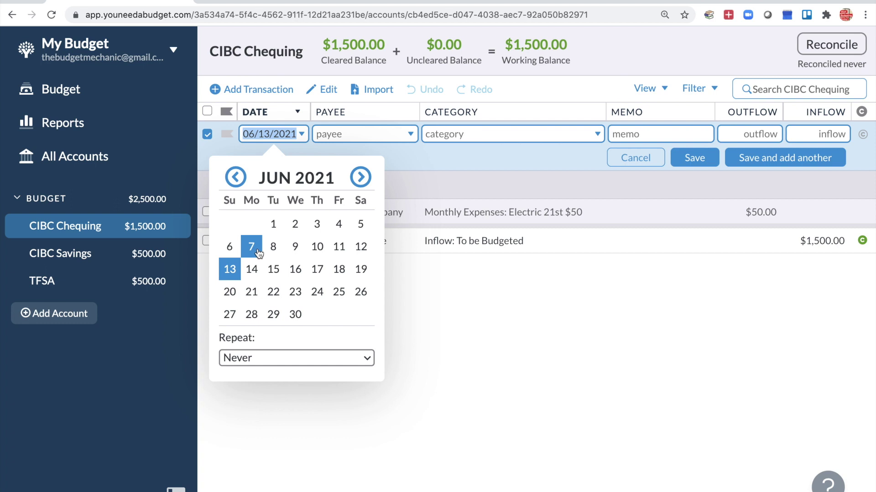
key(Tab)
text(Gift)
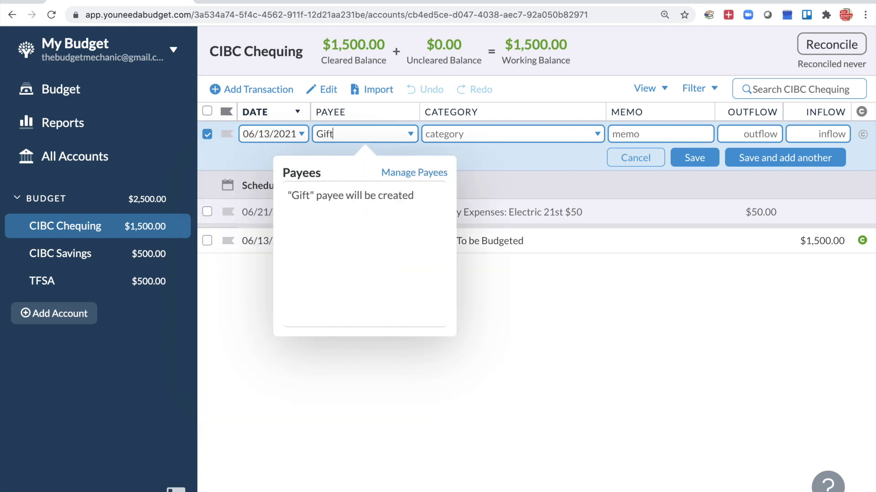
text( Shop)
key(Tab)
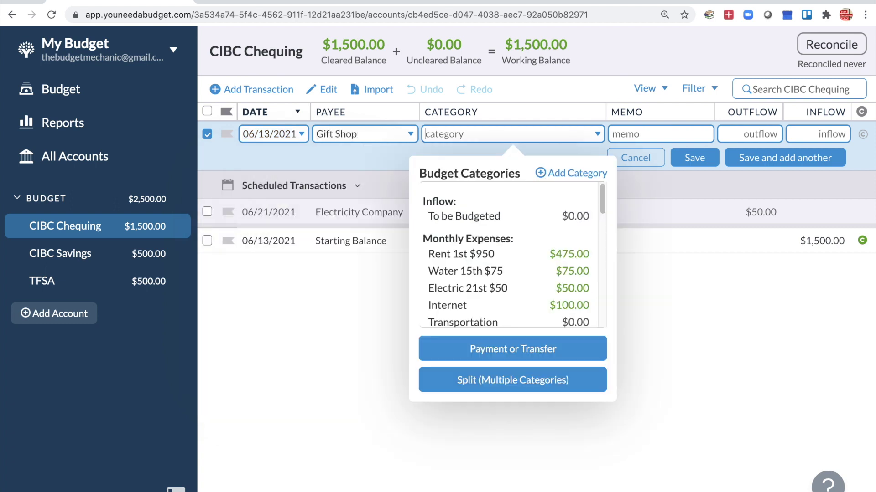
text(gifts)
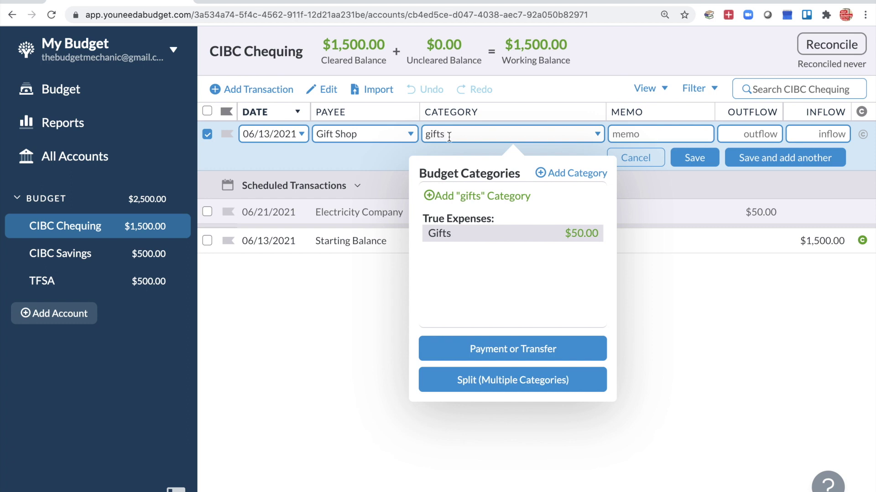
key(Tab)
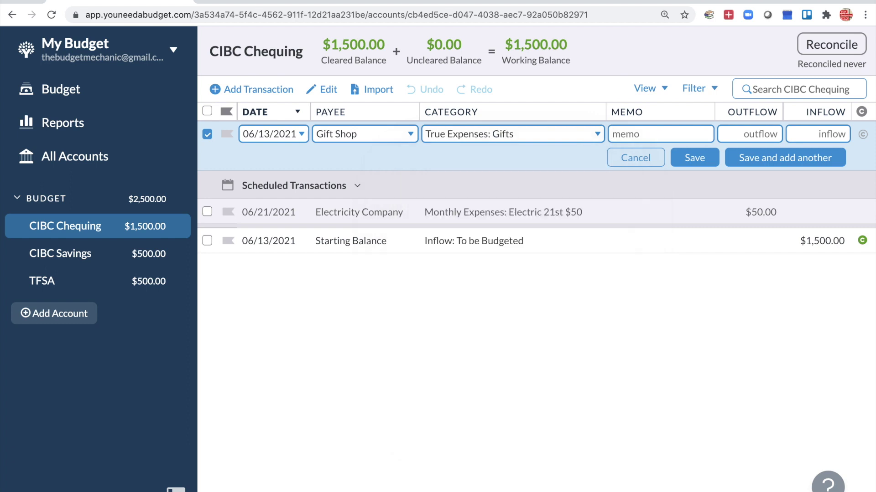
text(spouse birthday)
key(Tab)
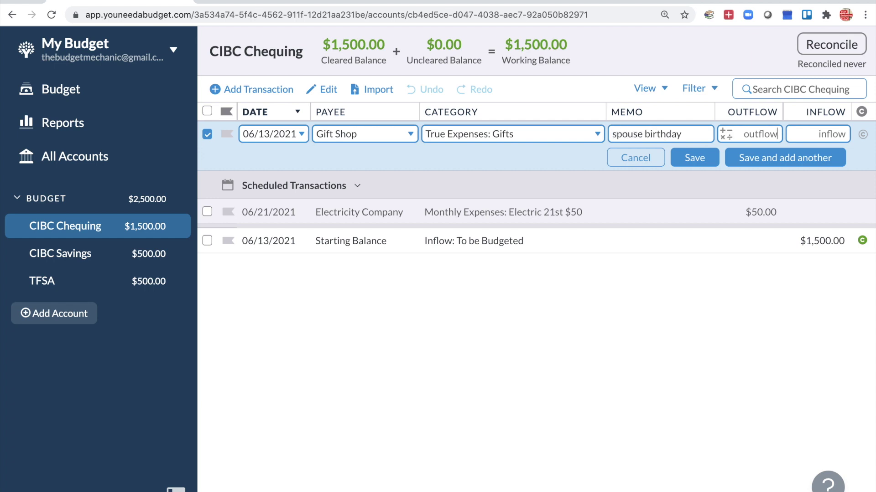
text(45.67)
click(702, 161)
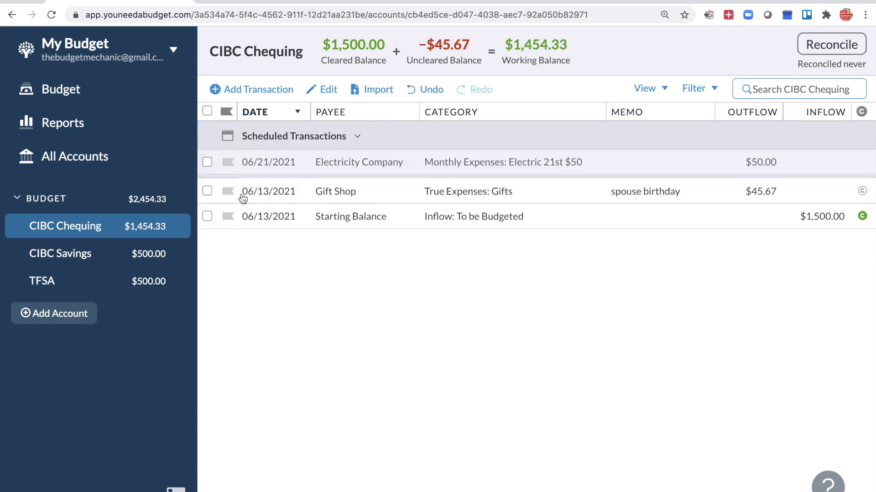
- Show the running balance for the CIBC Chequing transactions
click(207, 191)
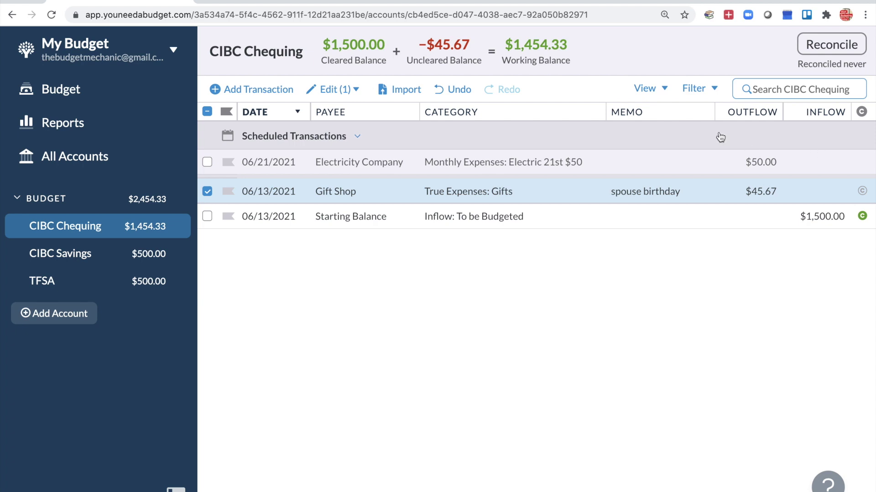
click(663, 89)
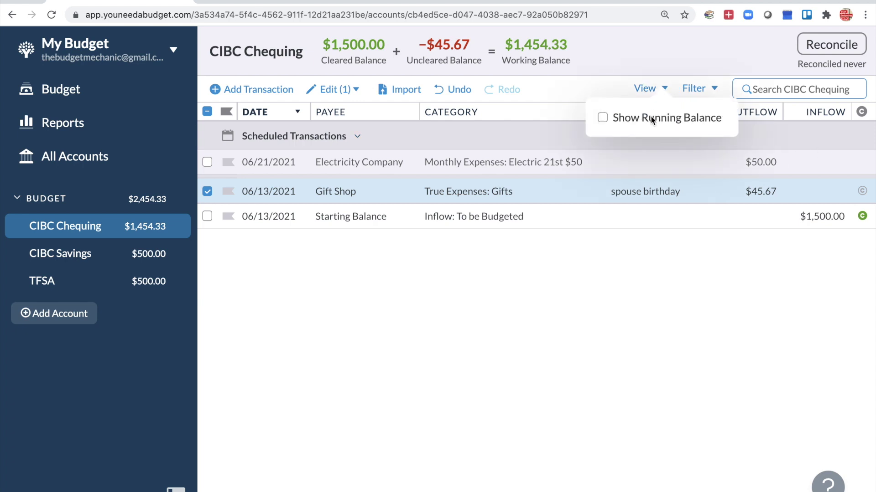
click(651, 118)
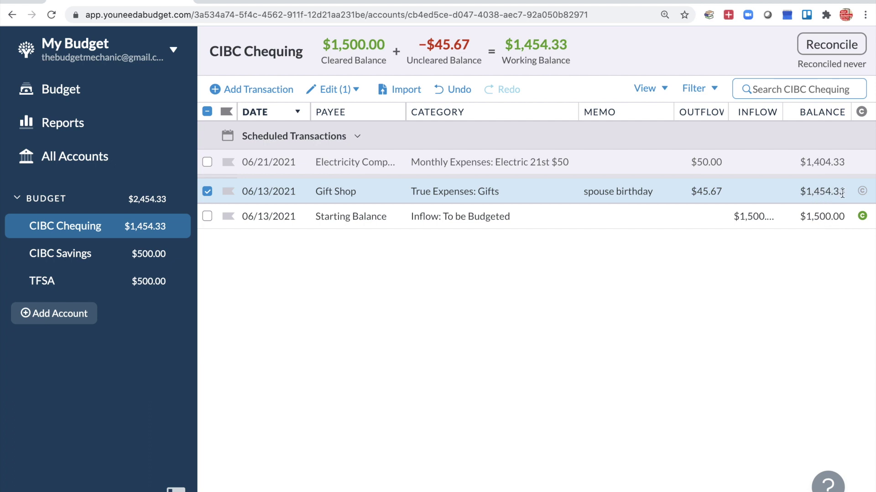
click(812, 196)
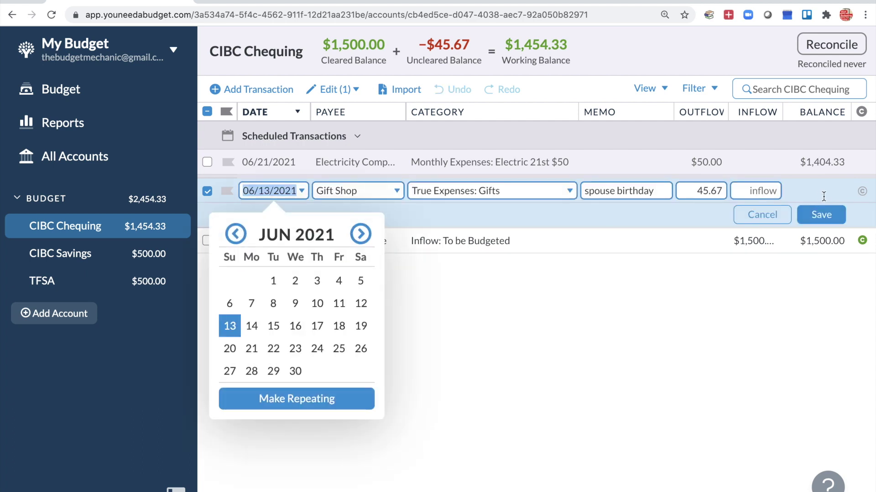
key(Return)
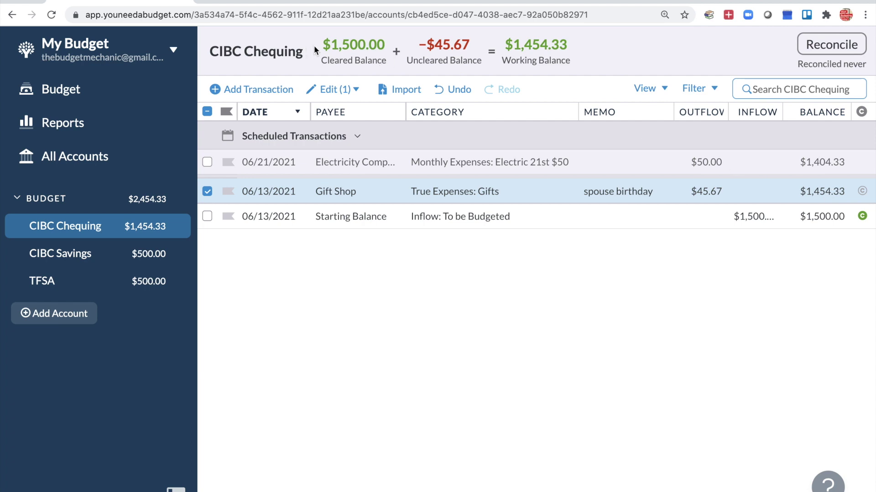
- Examine the cleared, uncleared and working balances of CIBC Chequing and deselect the Gift Shop transaction
drag(323, 44, 385, 44)
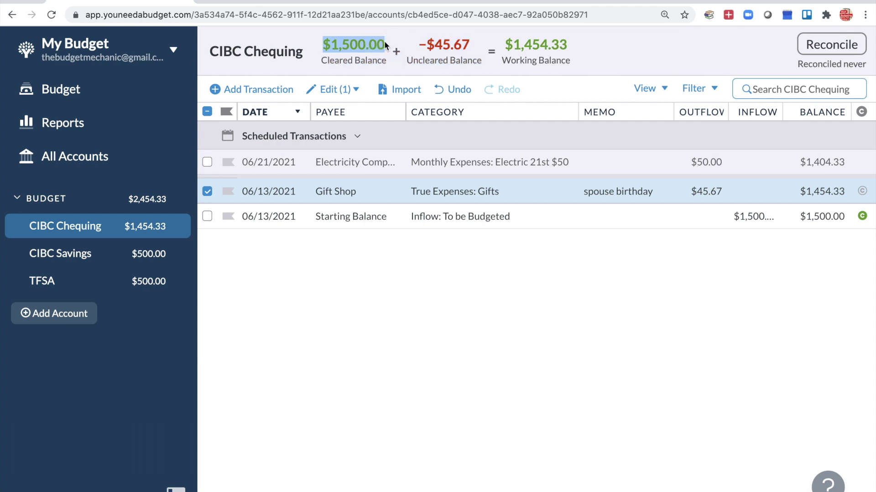
click(424, 45)
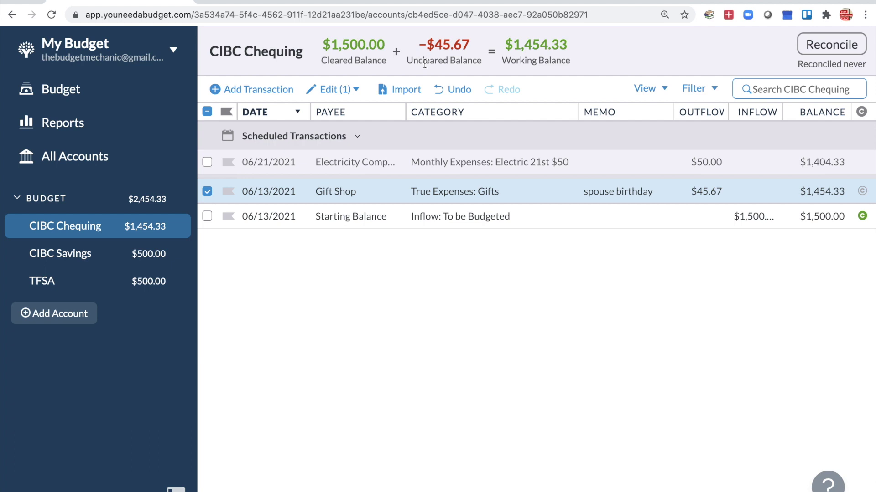
drag(513, 44, 566, 45)
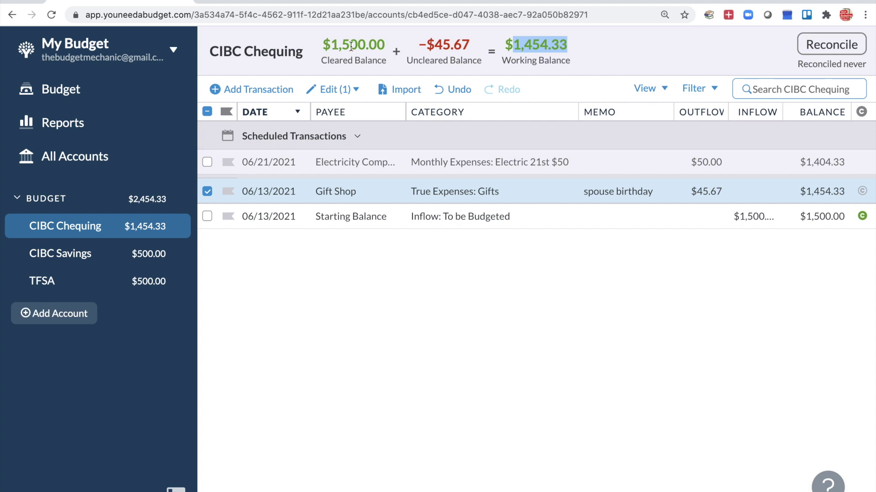
key(Escape)
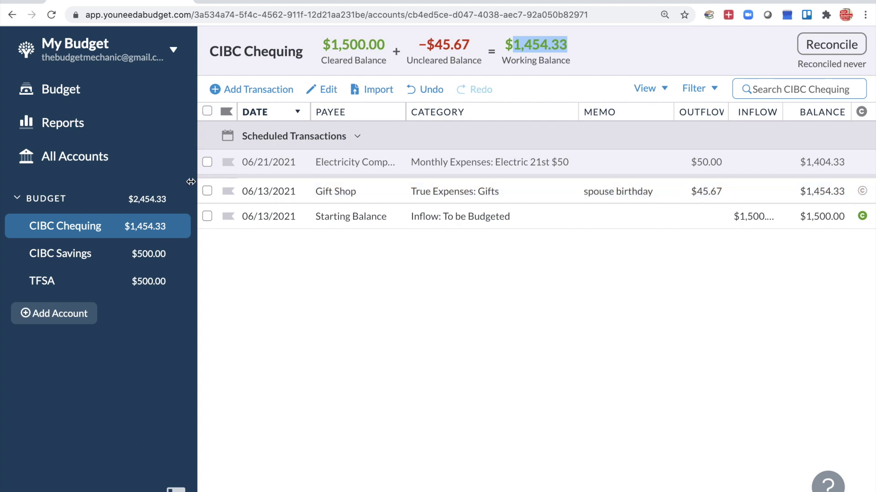
- Inspect the Gifts category's June activity and its available balance breakdown in the budget
click(64, 97)
scroll(357, 334, down, 5)
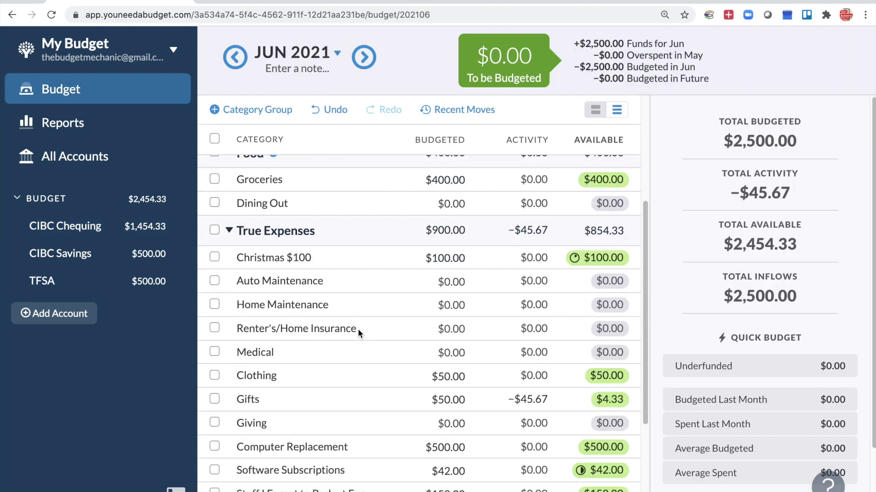
click(447, 369)
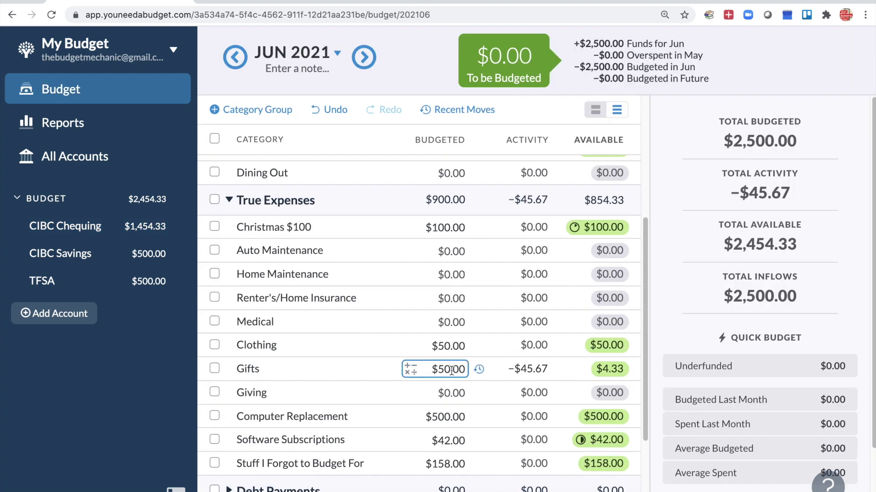
key(Return)
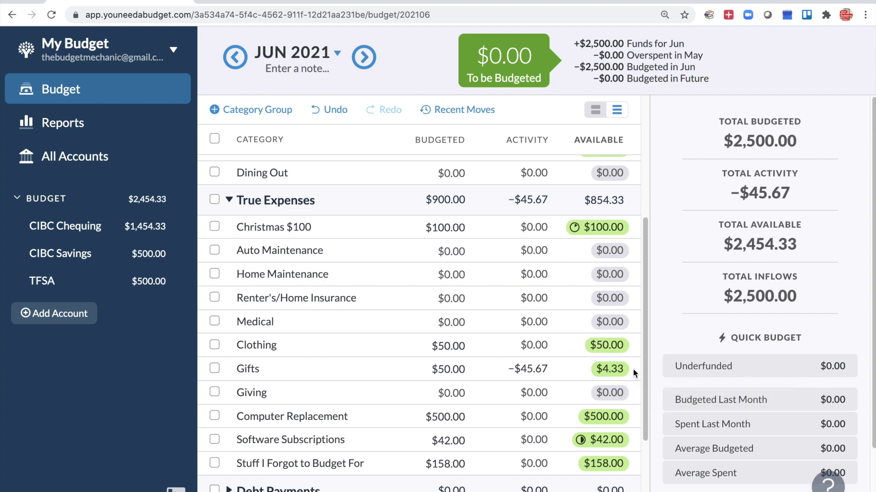
click(538, 374)
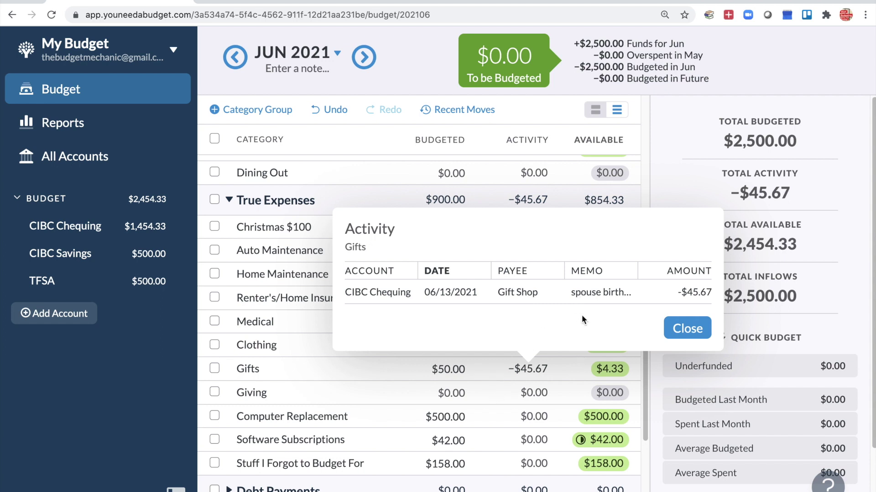
click(329, 268)
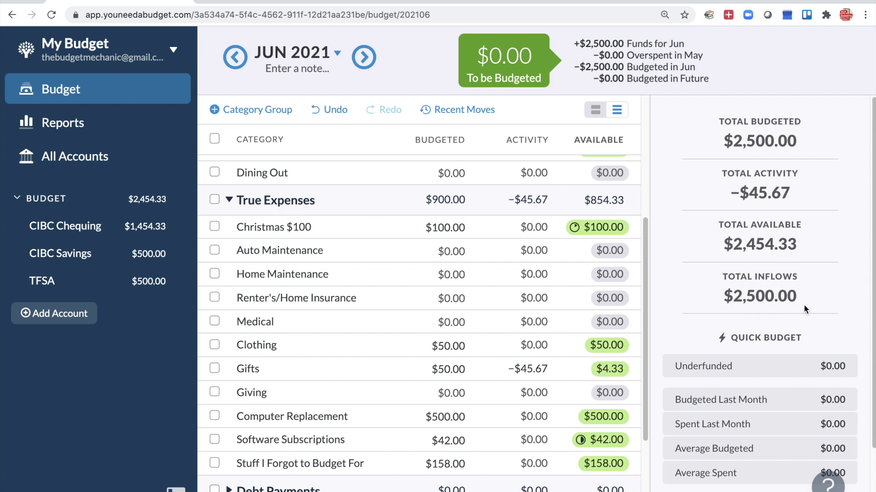
click(215, 369)
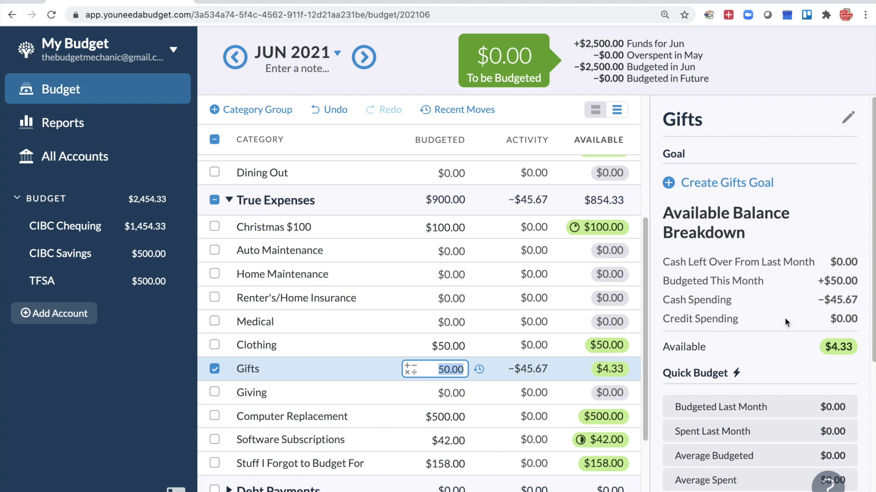
- Enter a new CIBC Chequing transaction dated 06/25/2021 with payee Employer, category Inflow: To be Budgeted and inflow 1500
click(66, 226)
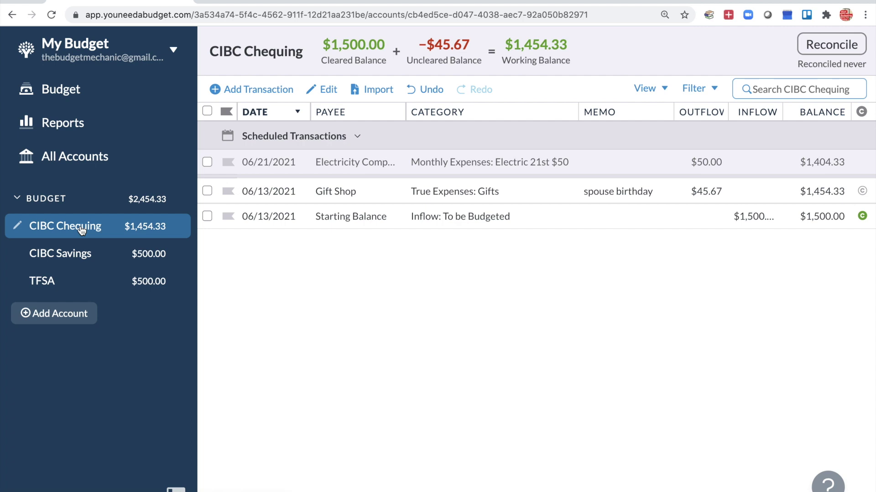
click(262, 90)
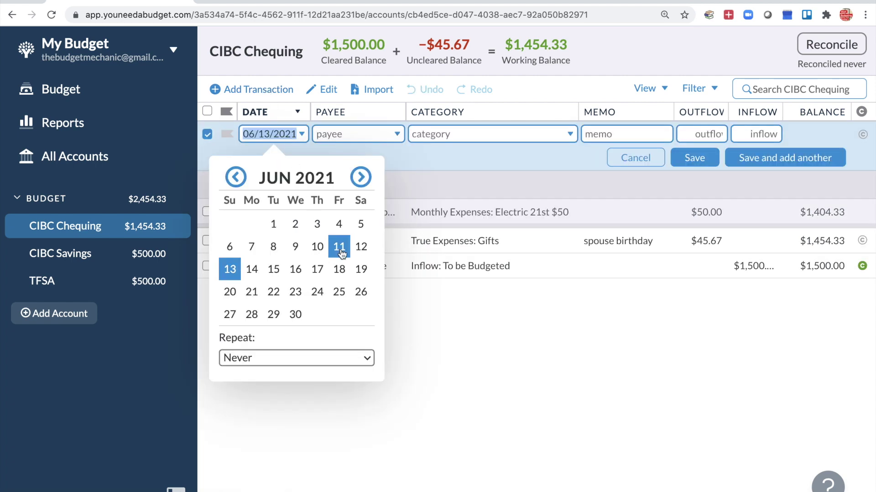
click(339, 297)
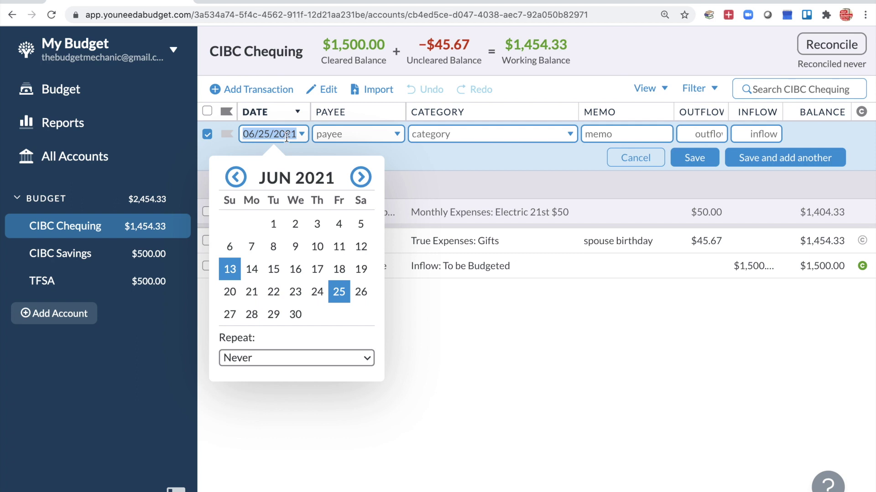
click(324, 136)
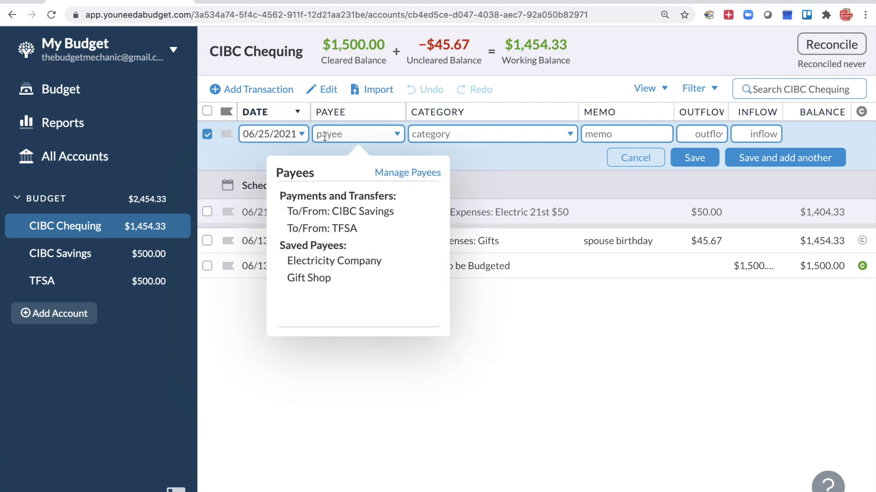
text(Employer)
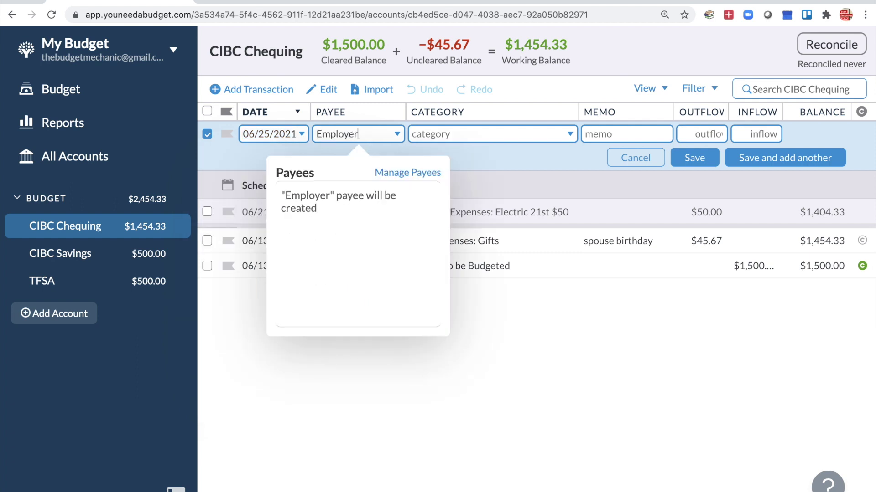
key(Tab)
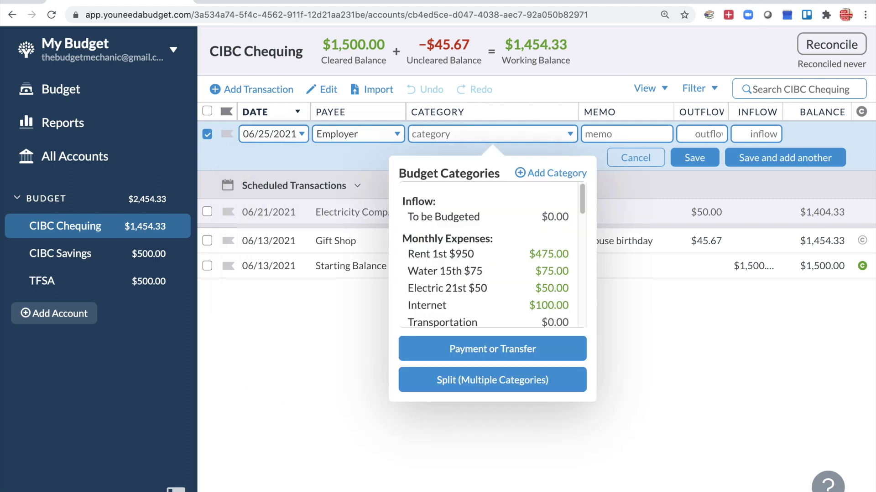
click(417, 218)
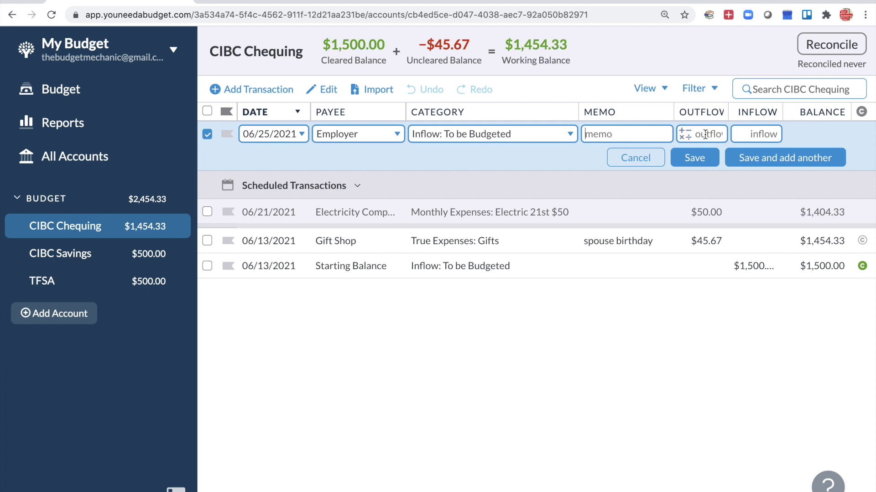
click(743, 135)
text(1500)
- Make the 06/25/2021 Employer inflow repeat every 4 weeks and save the transaction
click(302, 135)
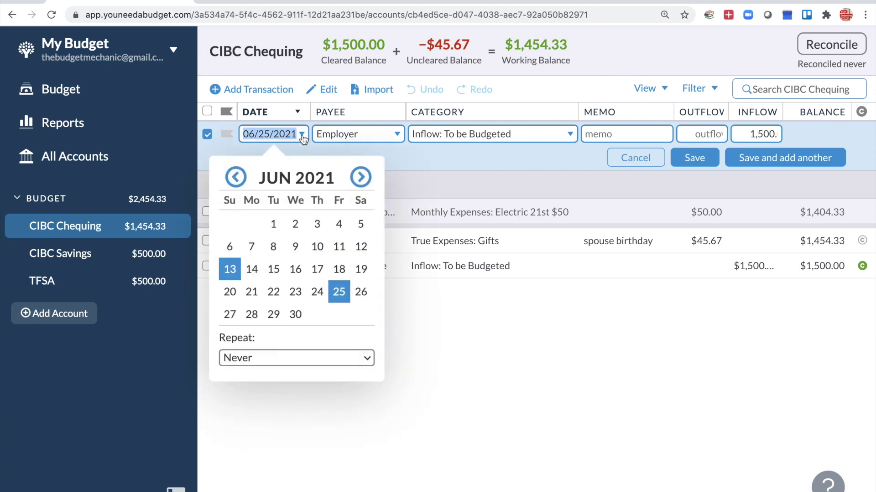
click(265, 360)
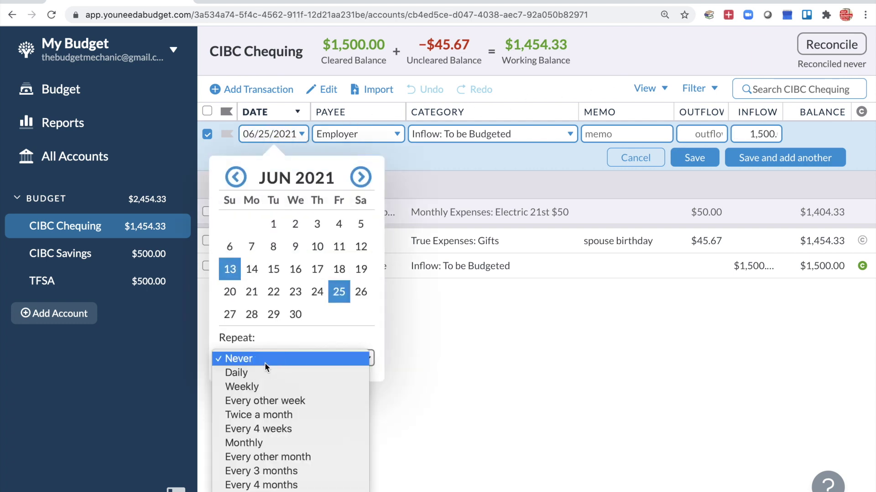
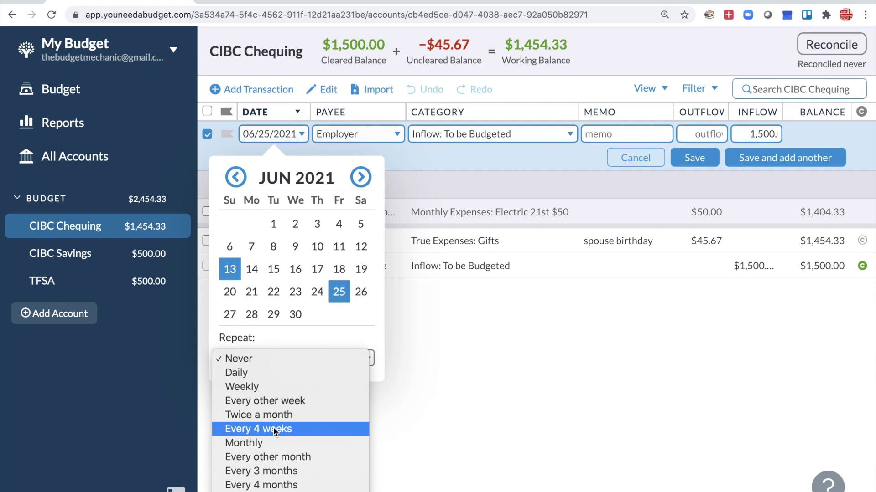
click(275, 430)
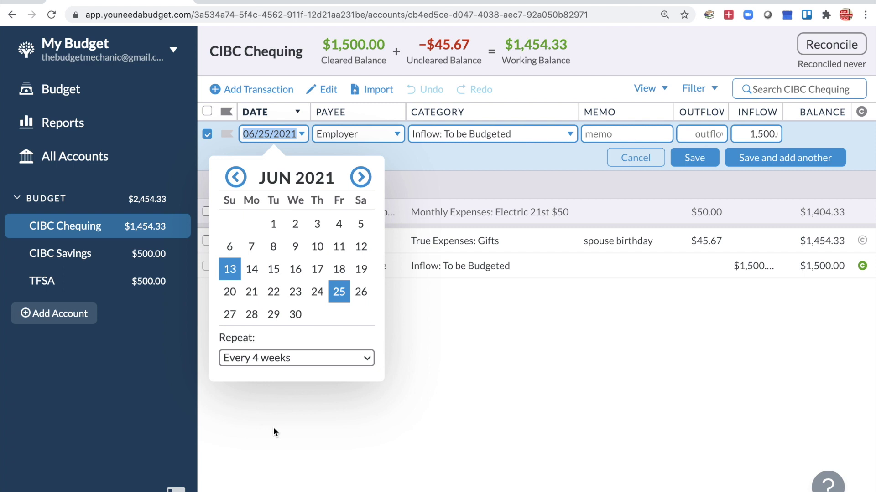
click(701, 158)
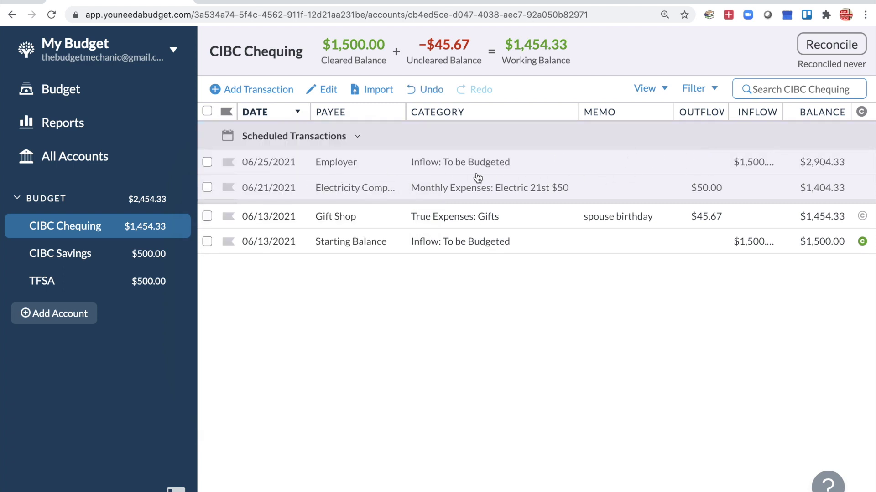
- Enter another CIBC Chequing transaction dated 07/09/2021 with payee Employer, category Inflow: To be Budgeted and inflow 1500
click(269, 91)
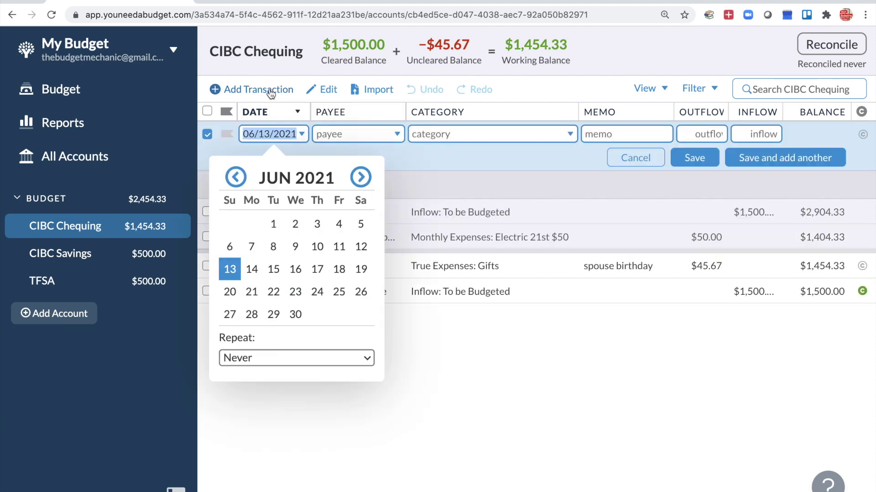
click(360, 177)
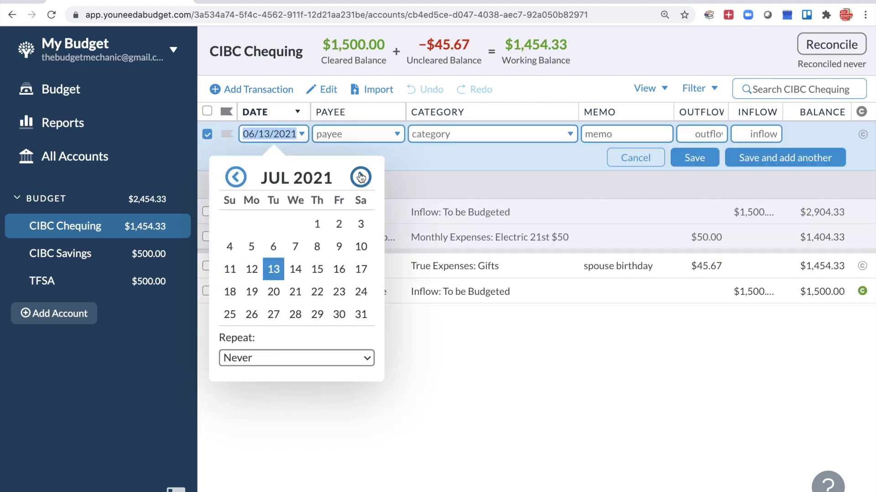
click(343, 246)
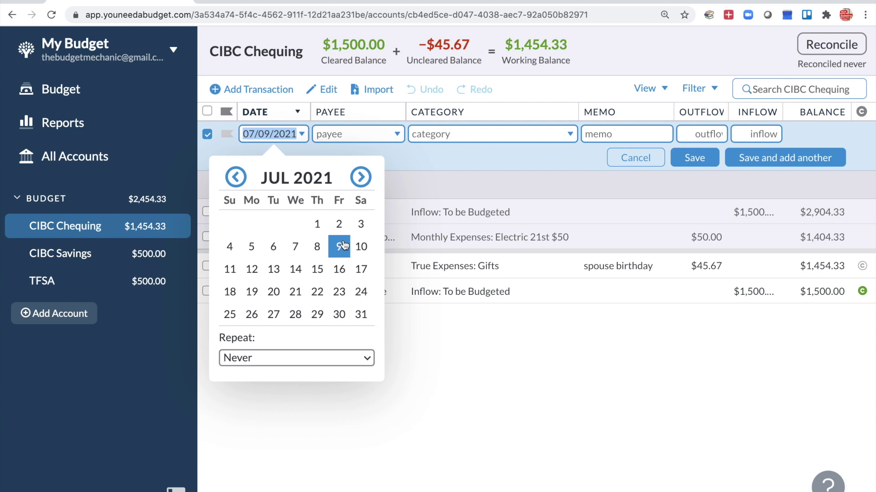
click(335, 136)
text(Em)
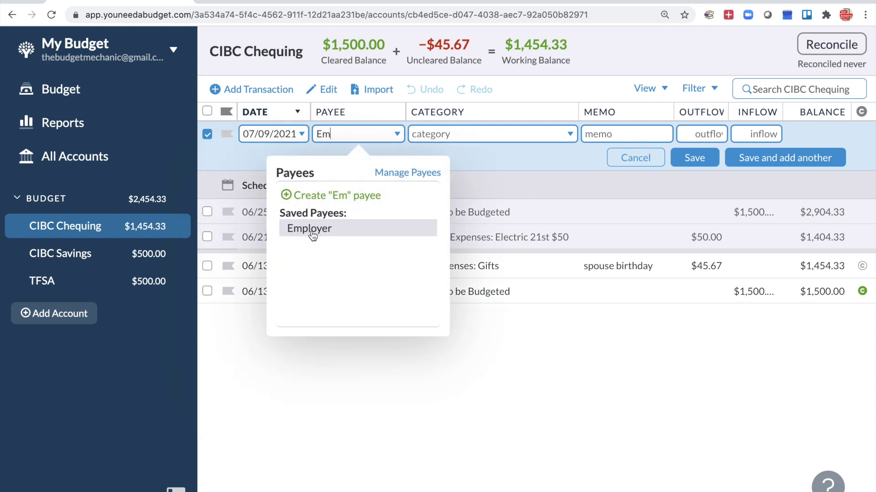
click(326, 235)
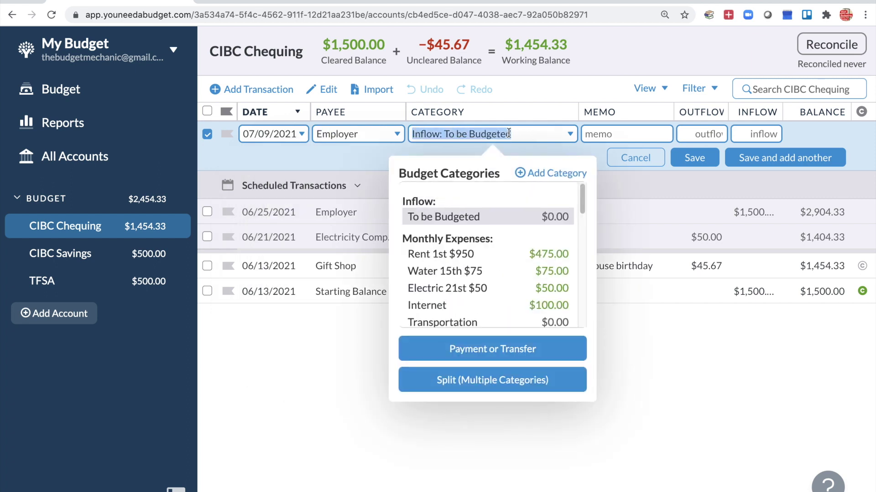
click(755, 133)
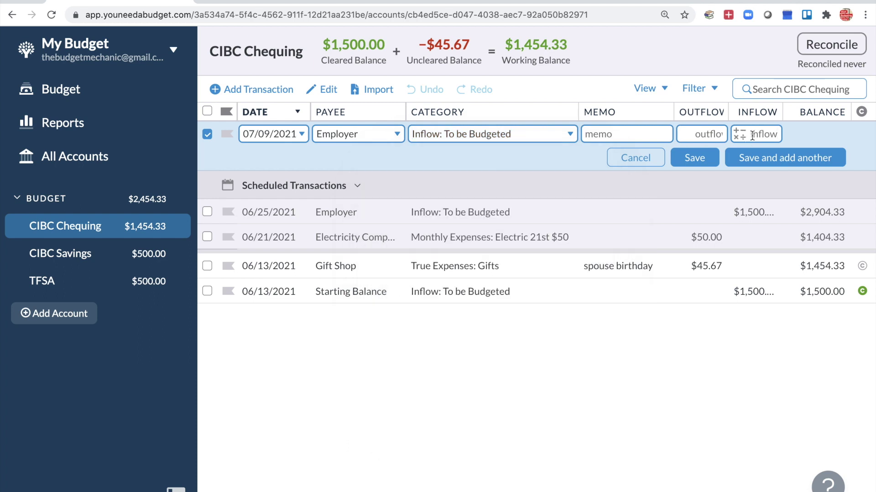
text(1500)
- Make the 07/09/2021 Employer inflow repeat every 4 weeks, save it, and leave no transaction selected in the register
click(273, 134)
click(275, 358)
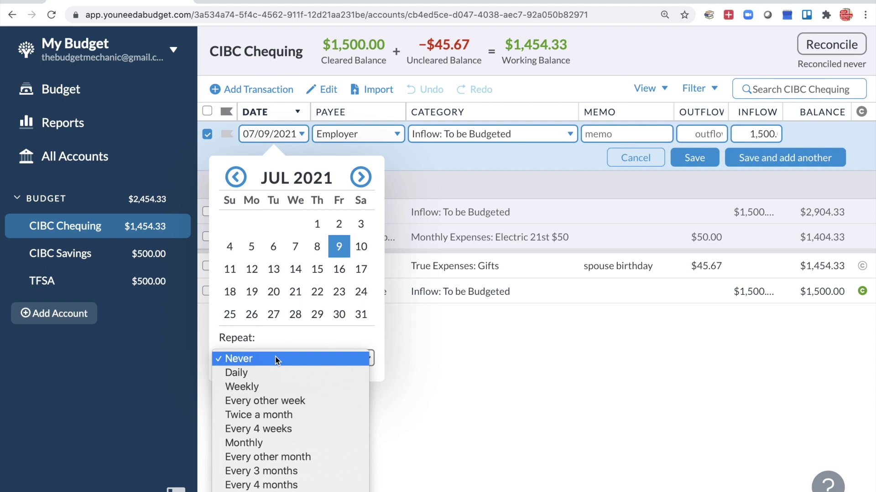
click(273, 428)
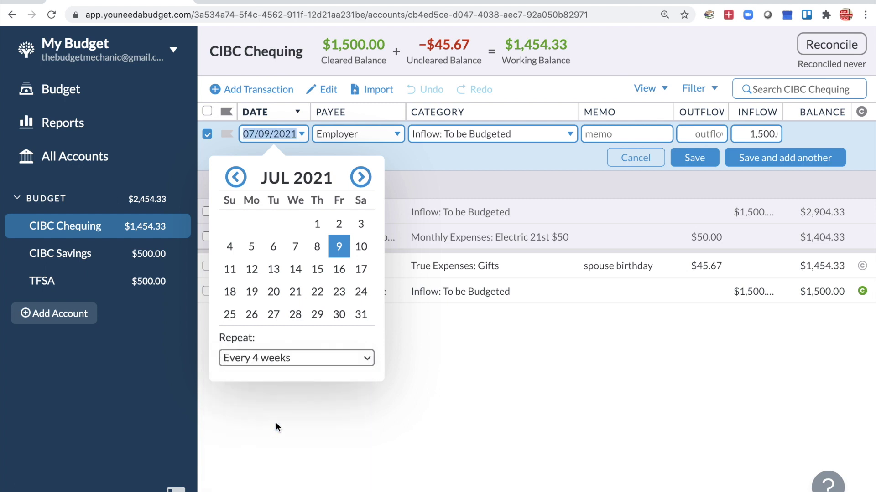
click(695, 158)
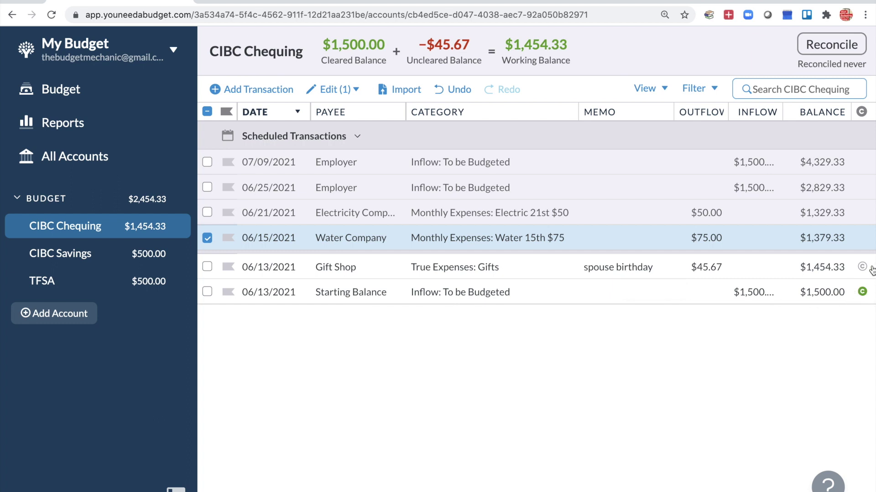
click(725, 361)
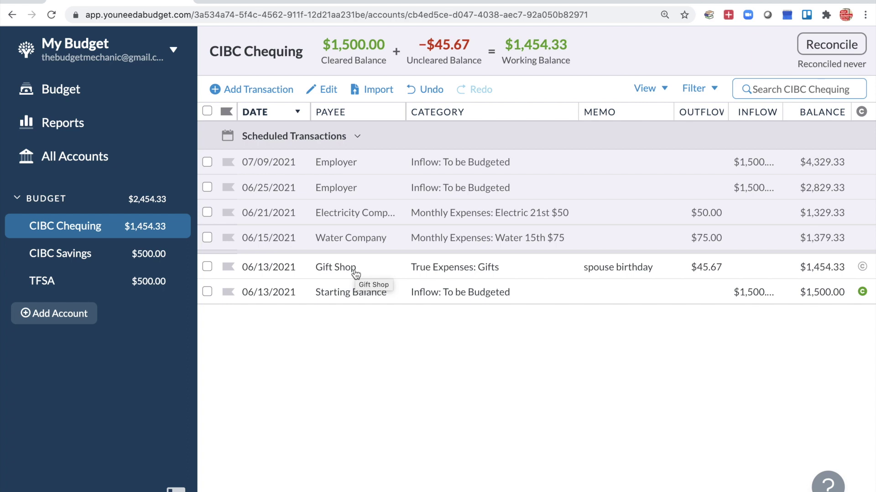
- Change the budget's name to "My Best Life" in the budget settings
click(174, 50)
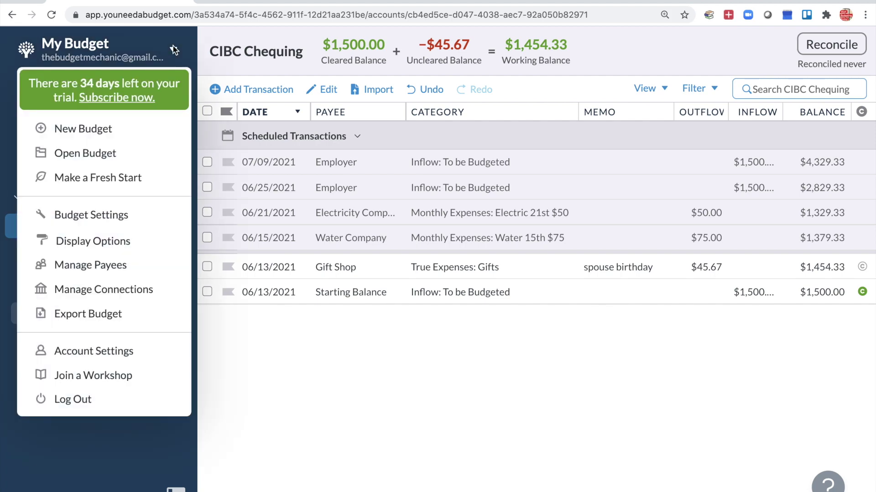
click(92, 214)
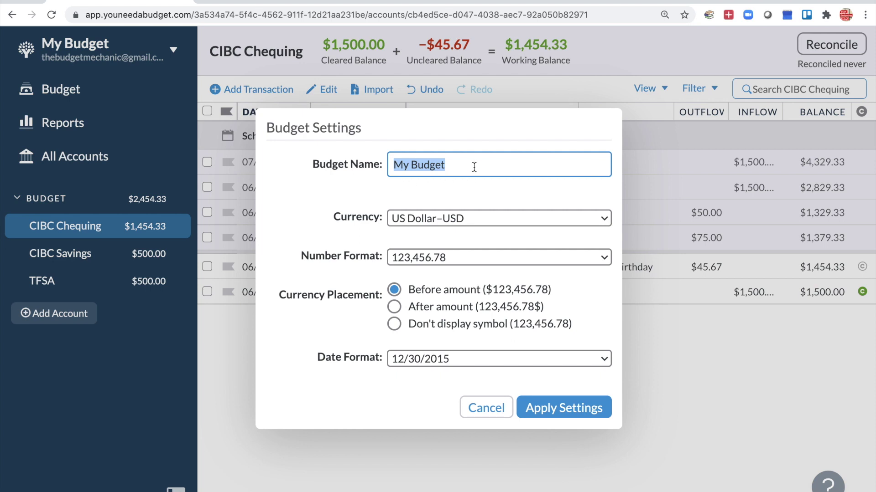
text(My B)
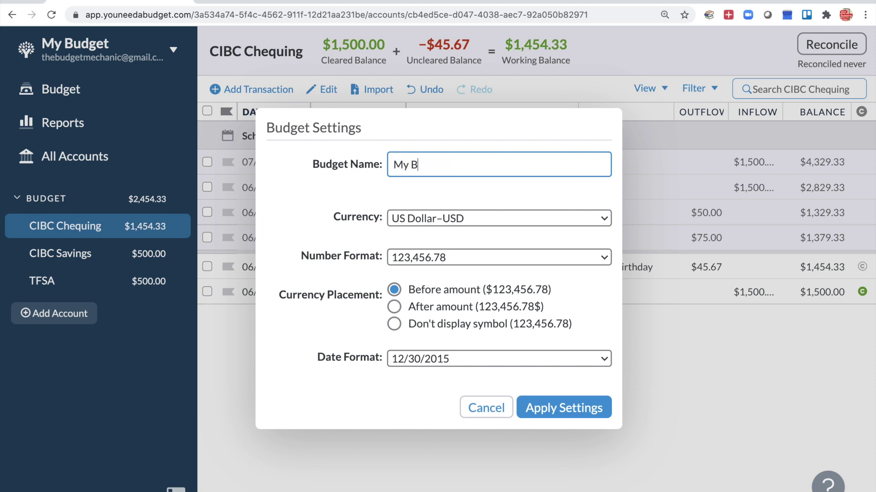
text(est Life)
- Set the budget's currency to Canadian Dollar–CAD
click(488, 218)
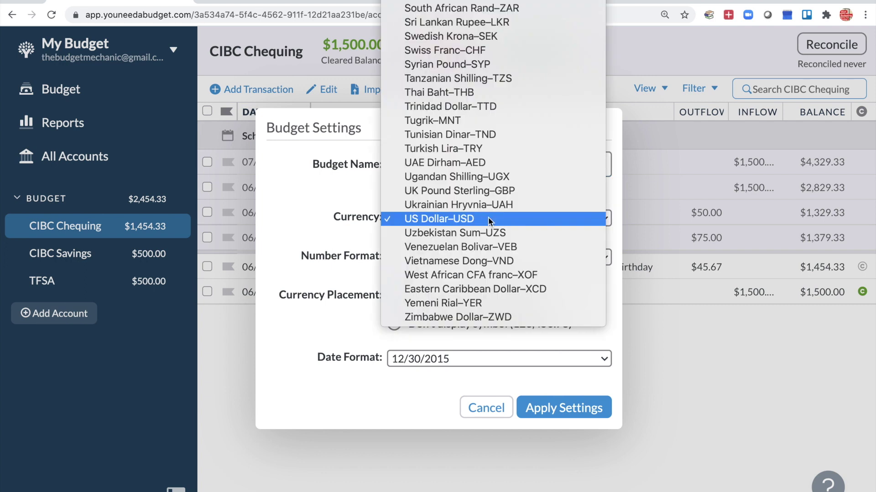
scroll(488, 219, up, 10)
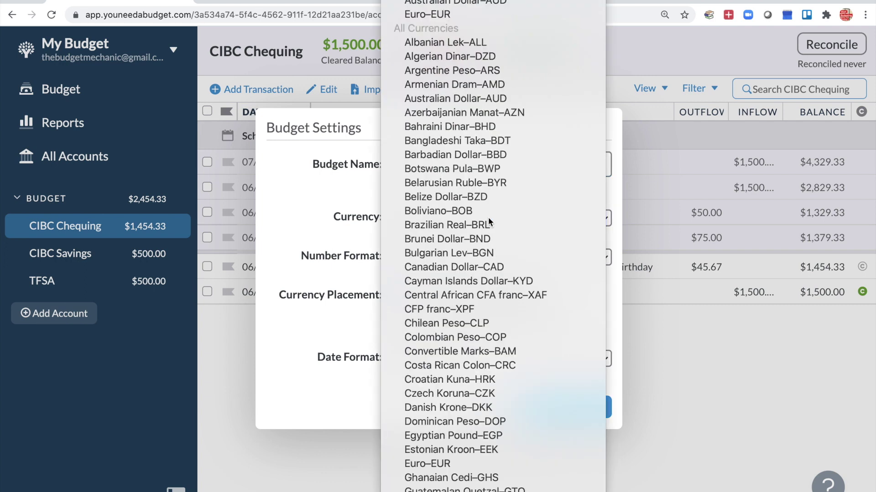
scroll(574, 2, down, 1)
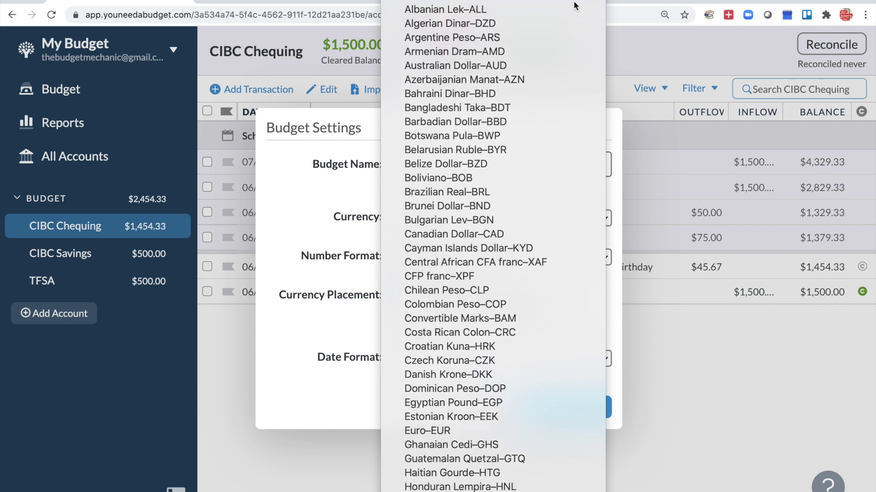
scroll(574, 5, up, 2)
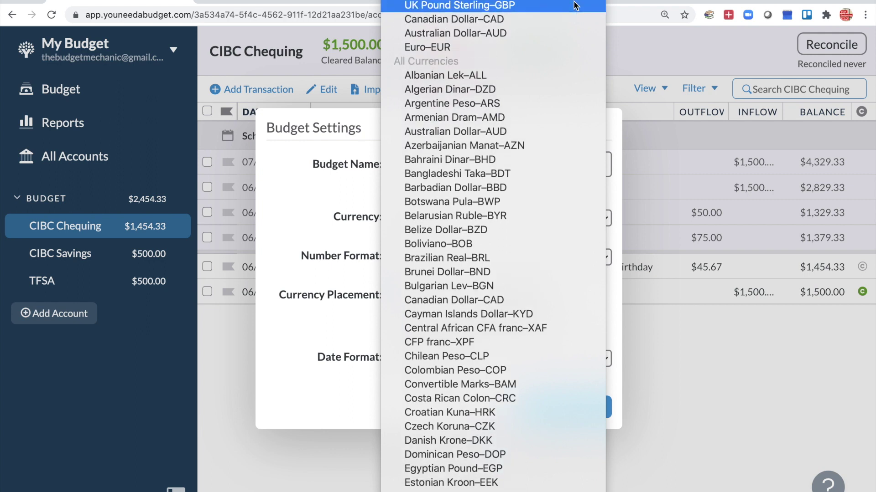
click(439, 20)
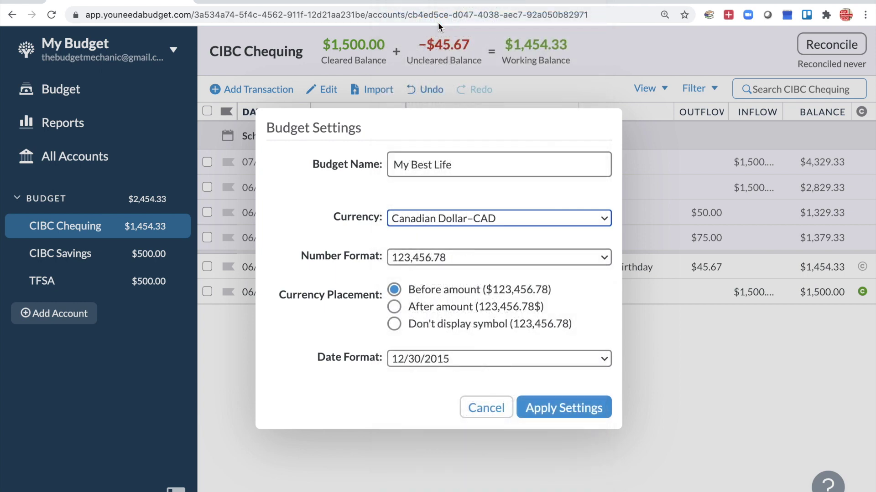
- Keep the number format 123,456.78, set the date format to 30-12-2015, and apply the budget settings
click(466, 258)
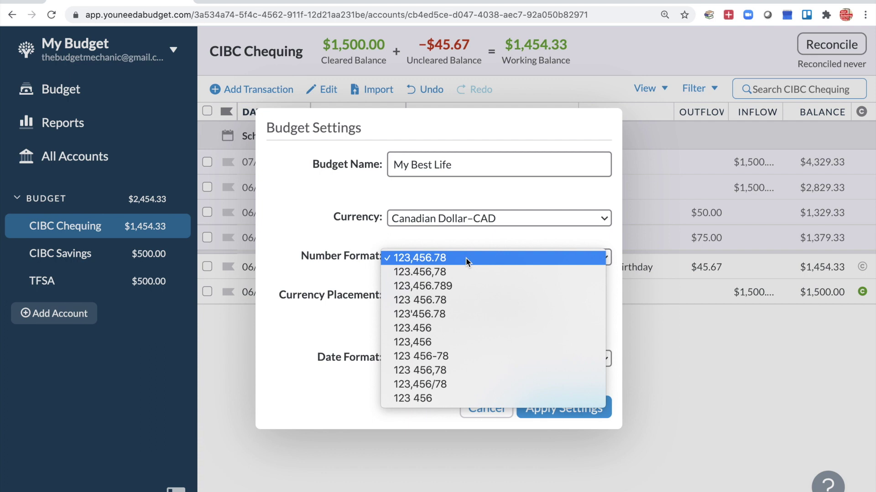
click(434, 261)
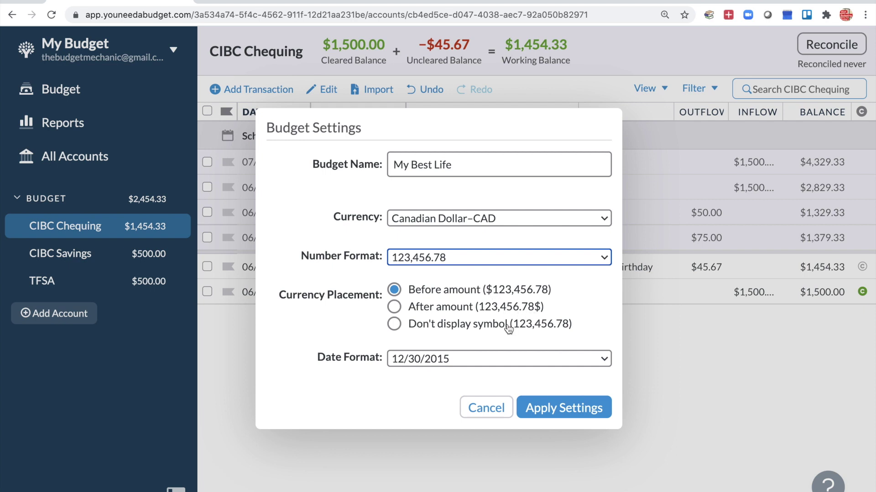
click(451, 358)
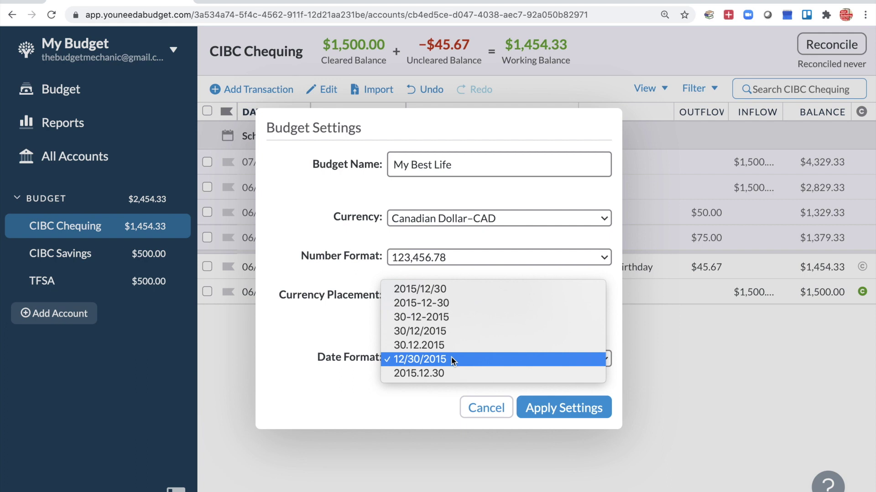
click(445, 322)
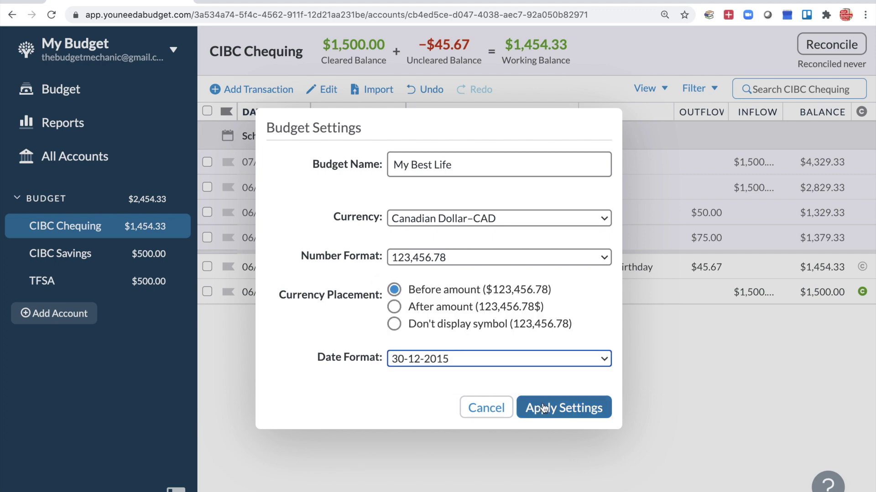
click(543, 407)
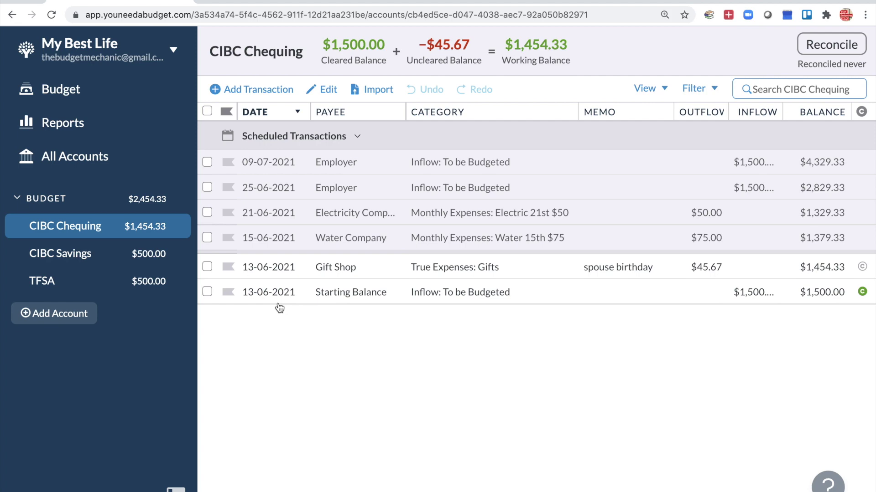
- Add an unlinked credit card account named VISA with a current balance of 0
click(60, 88)
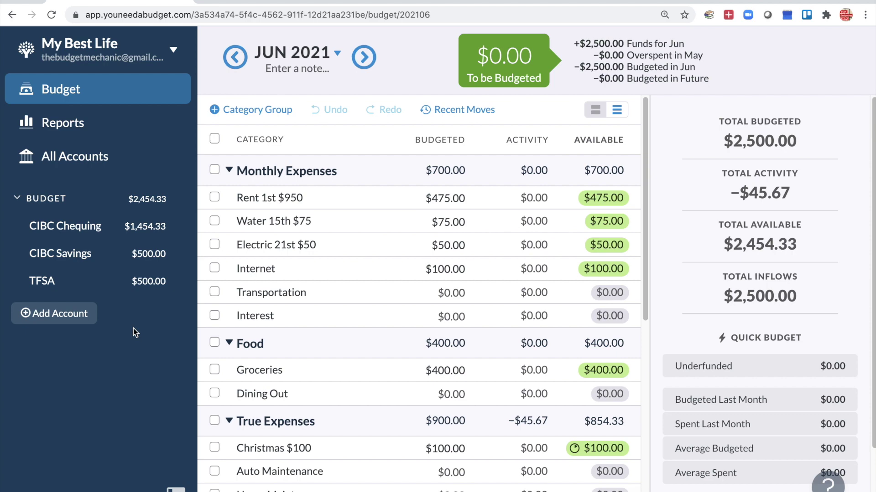
click(63, 321)
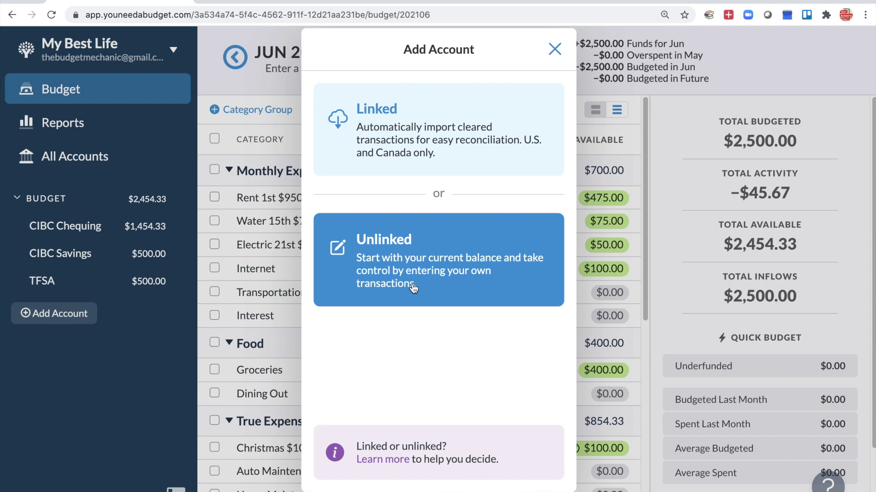
click(413, 287)
click(428, 158)
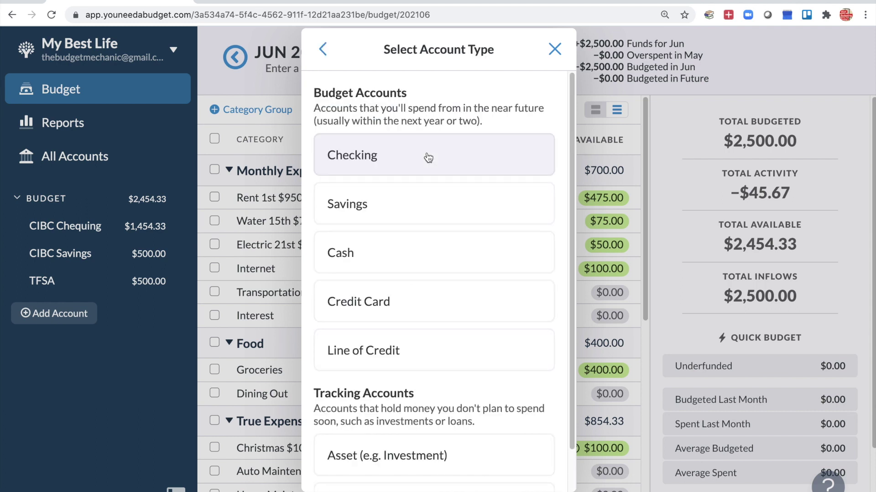
click(414, 301)
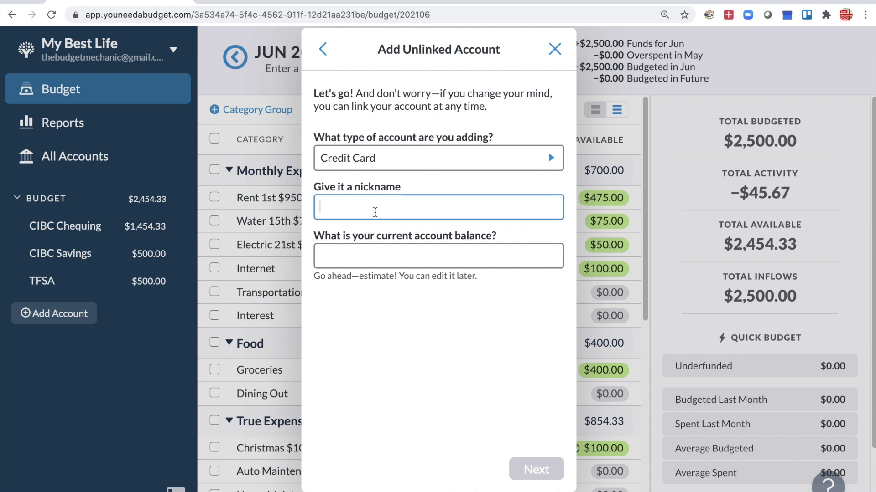
text(VISA)
click(378, 254)
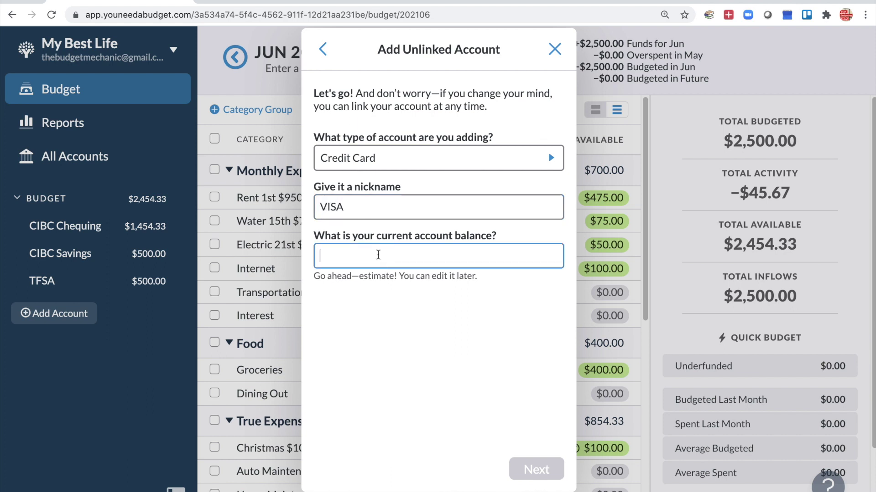
text(0)
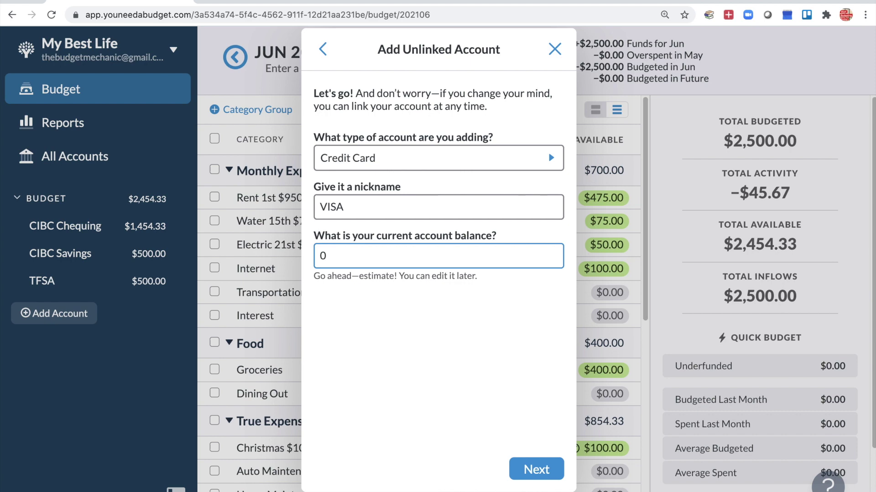
click(538, 469)
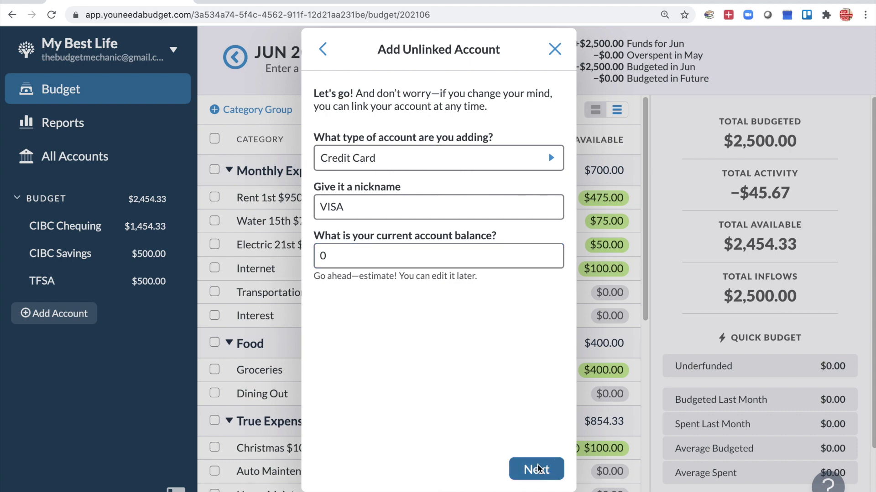
click(538, 468)
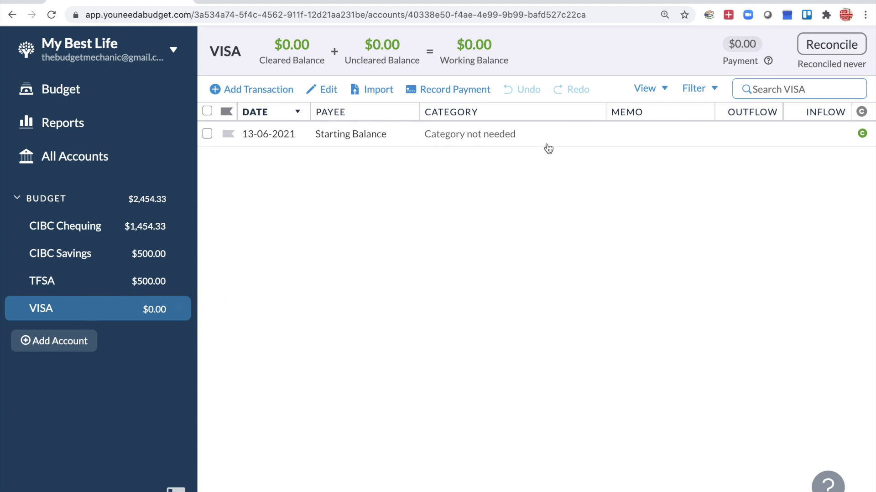
- Look at the Credit Card Payments category group in the budget, opening its details and closing them without changes
click(69, 88)
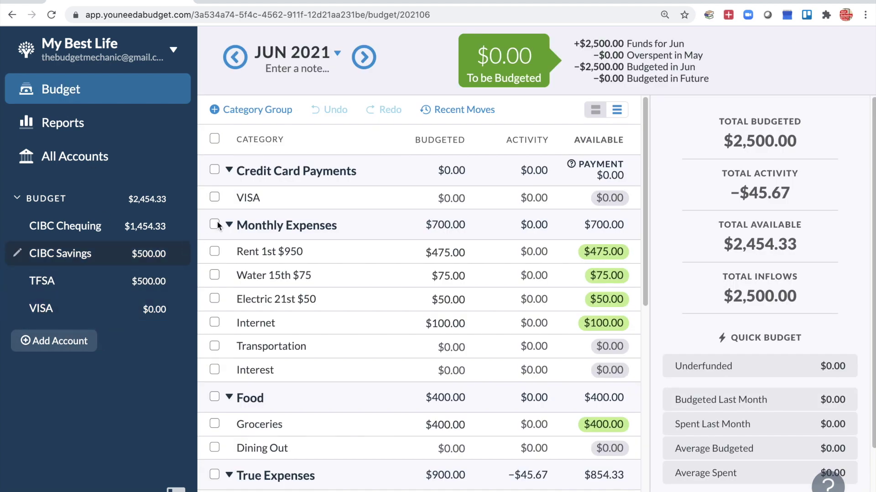
drag(237, 172, 289, 173)
click(290, 172)
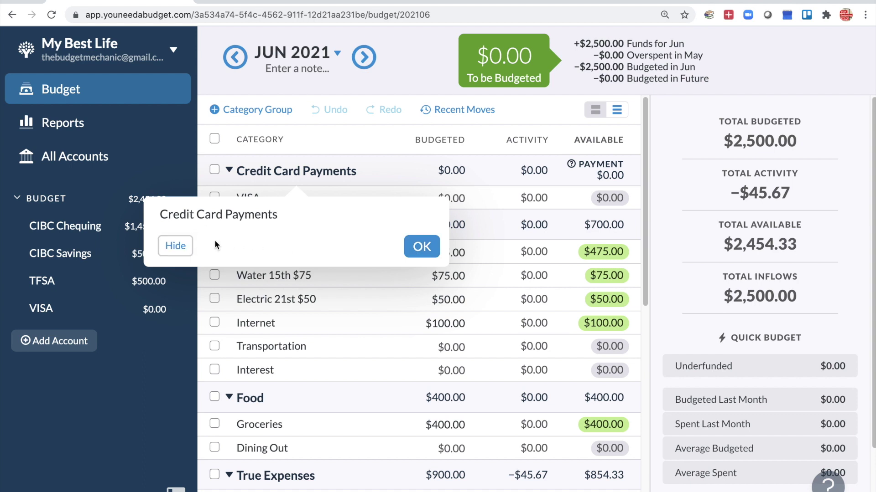
click(424, 247)
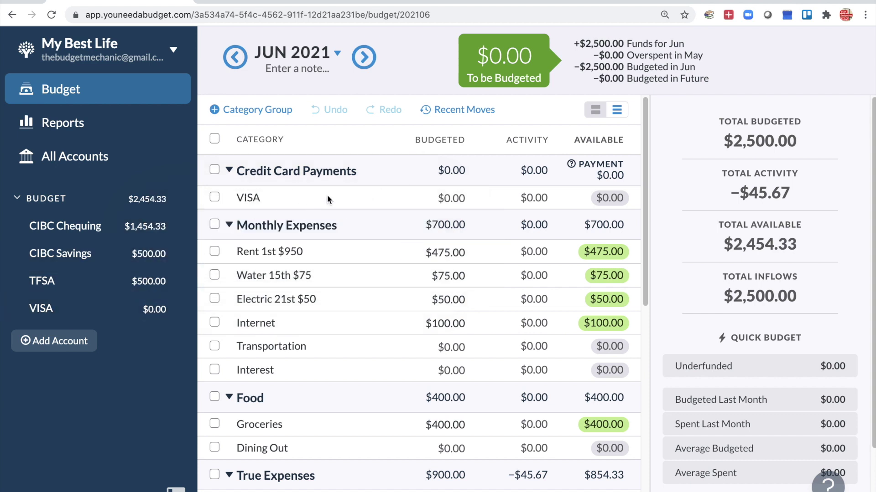
- Add an unlinked credit card account named MasterCard with a balance of 500, skipping budgeting for that balance for now
click(64, 340)
click(360, 251)
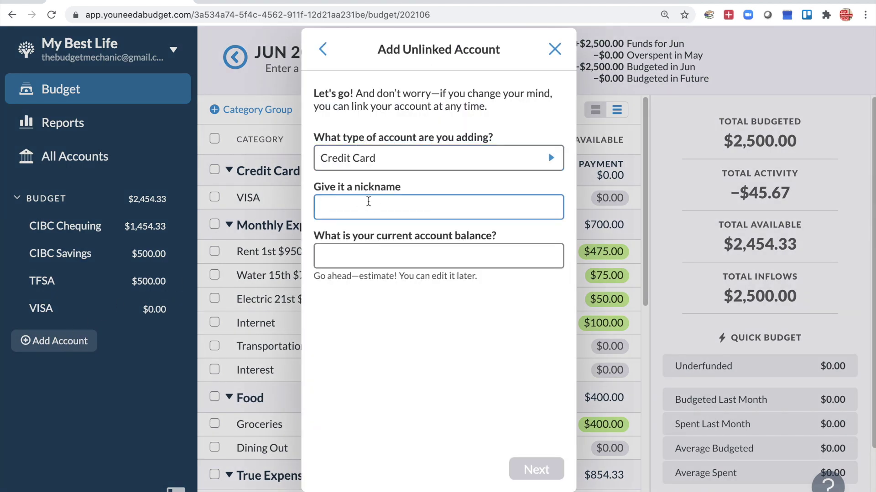
text(MasterCard)
key(Tab)
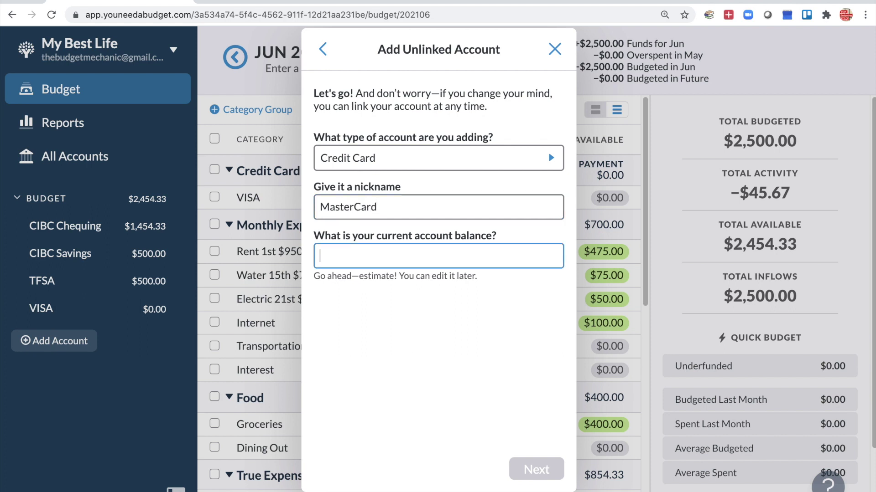
text(500)
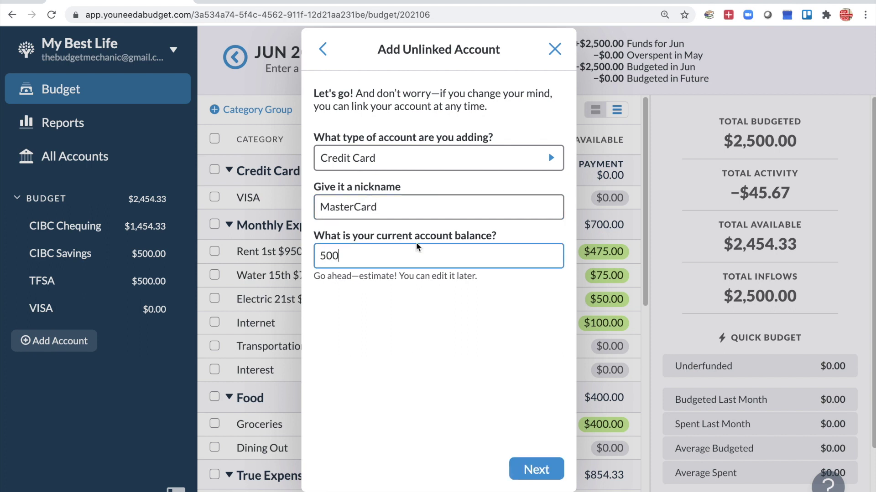
click(545, 471)
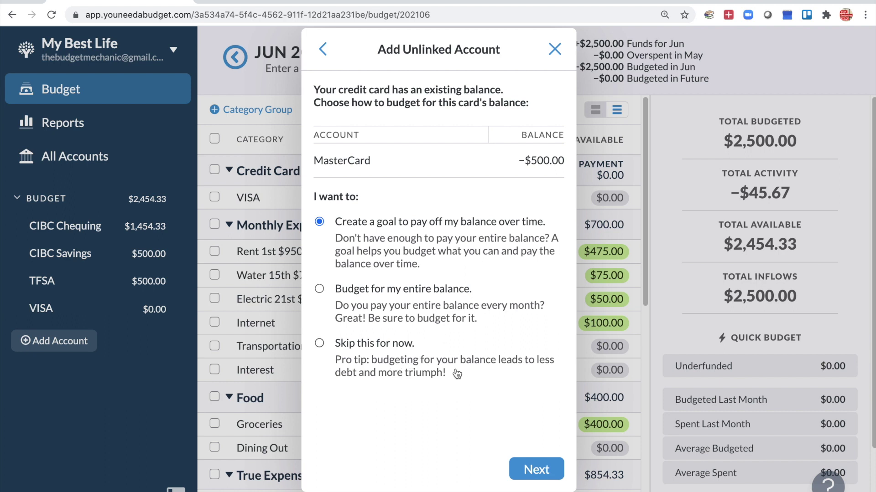
click(345, 346)
click(532, 470)
click(533, 470)
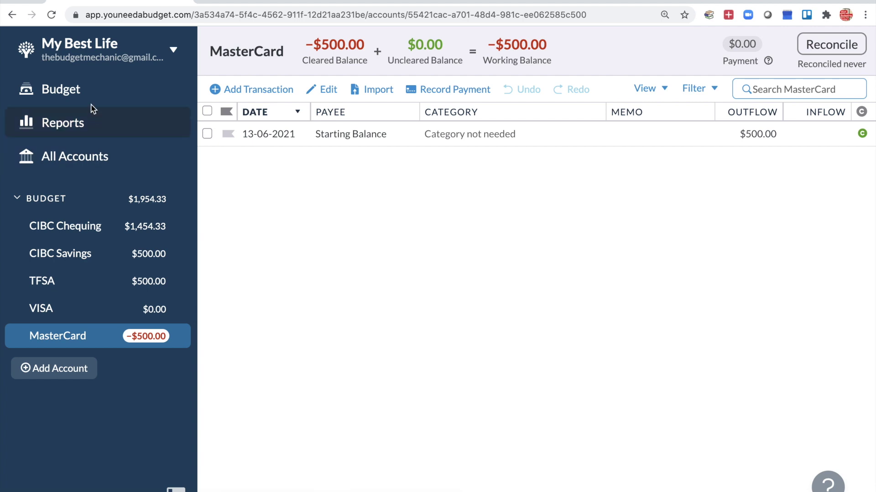
- Budget $500 to the MasterCard category under Credit Card Payments for June 2021
click(84, 90)
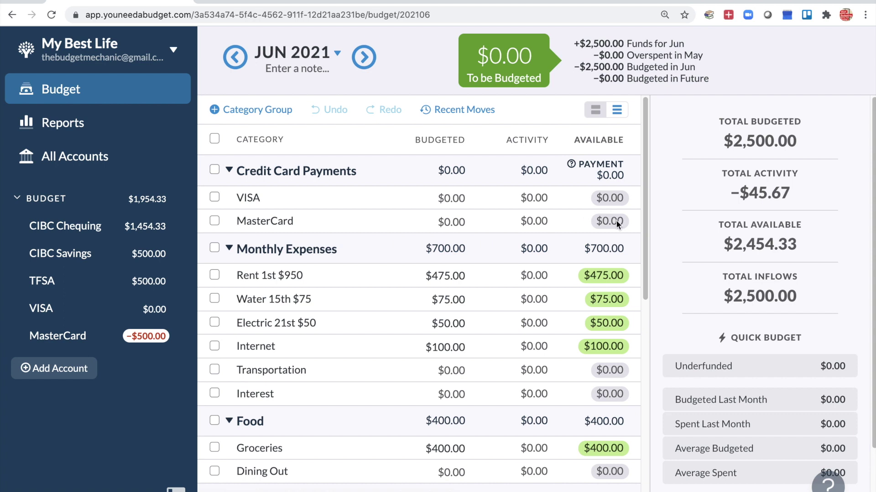
click(454, 222)
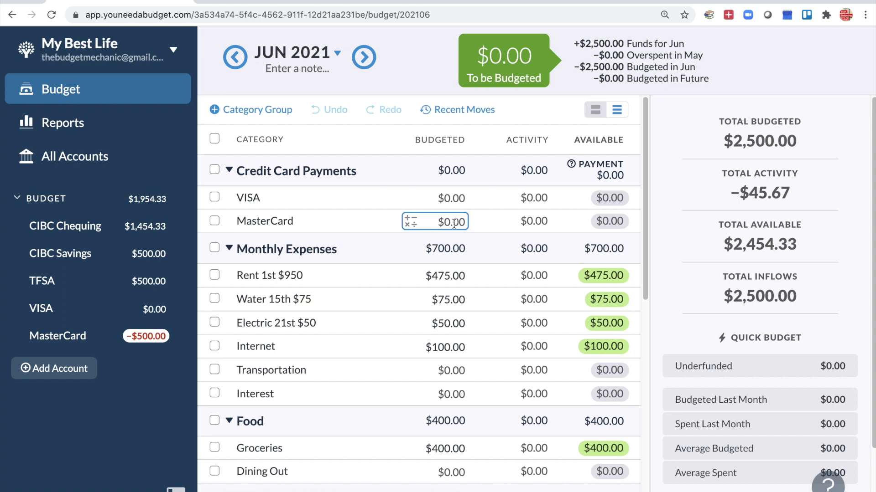
click(454, 222)
text(500)
key(Return)
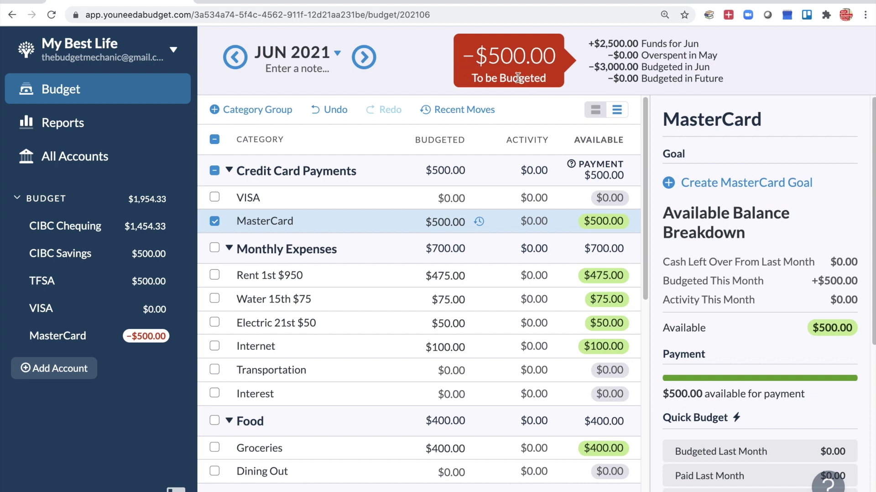
mouse_move(527, 76)
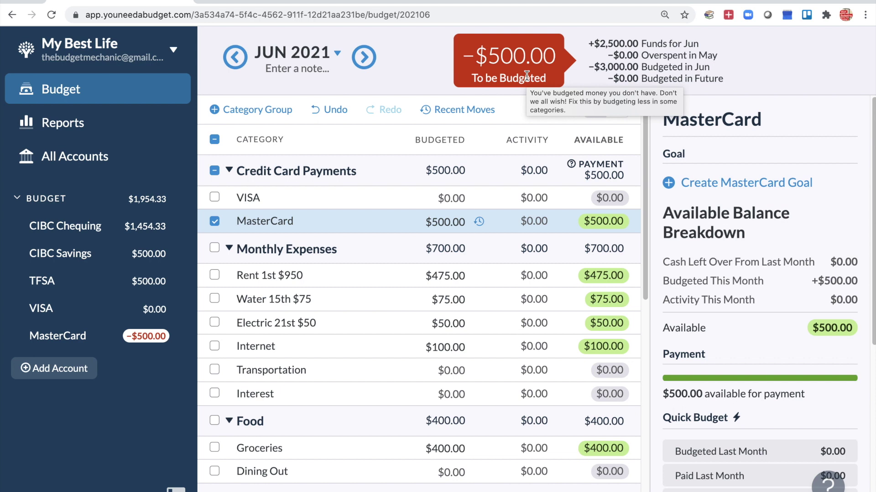
- Set the MasterCard category's budgeted amount to 0 and deselect the category
click(442, 224)
text(0)
click(213, 221)
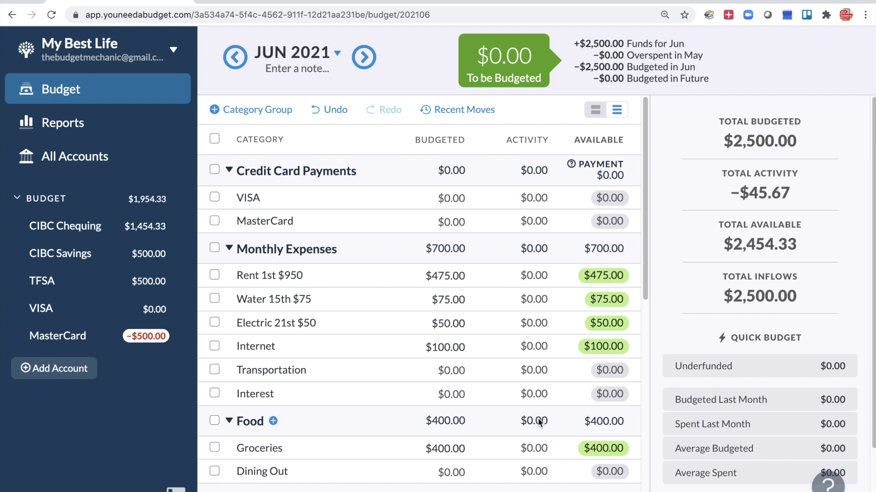
- Record a $50 outflow to Grocery Store under Food: Groceries in the MasterCard account, and dismiss the credit card introduction
click(45, 337)
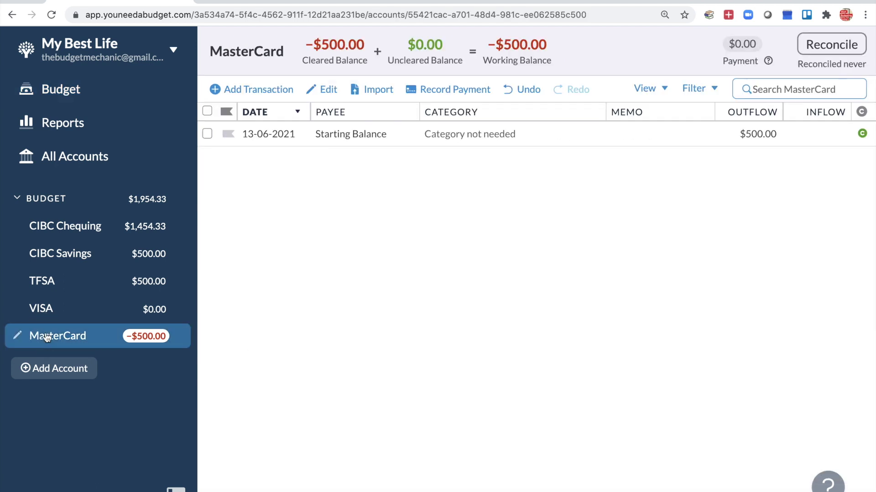
click(256, 89)
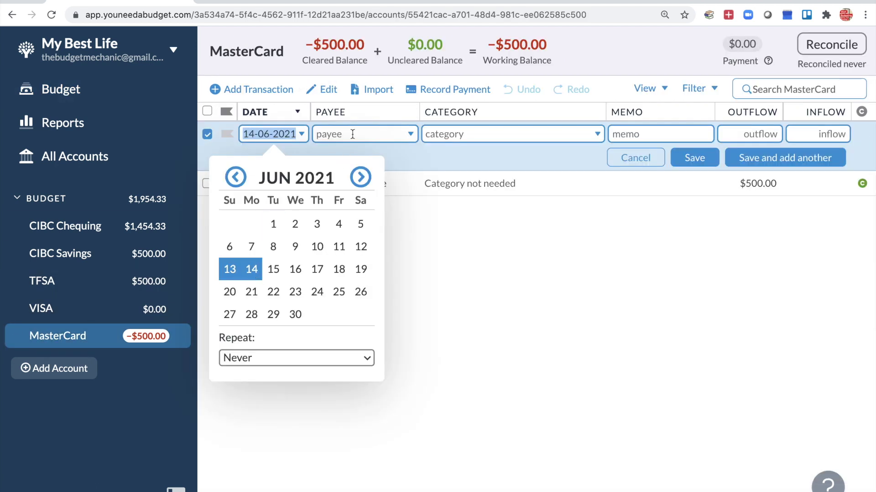
click(352, 134)
text(Grocery Store)
key(Tab)
text(gra)
key(Tab)
key(Tab)
text(50)
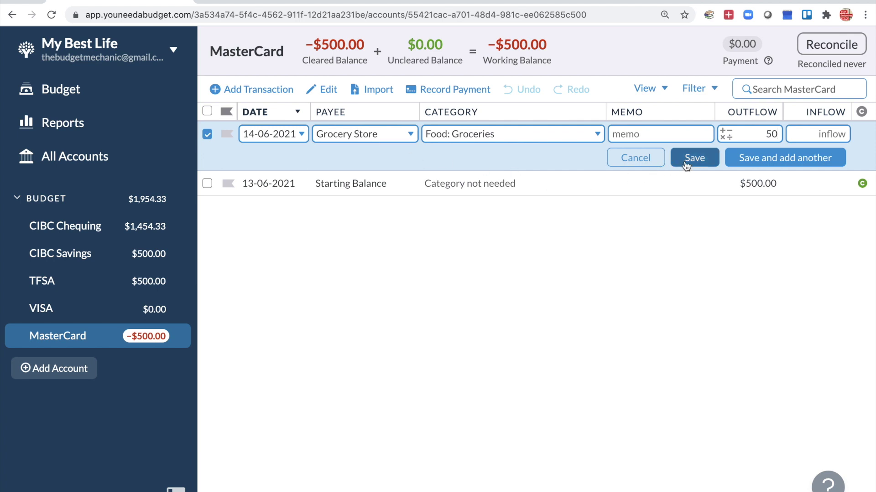
click(701, 161)
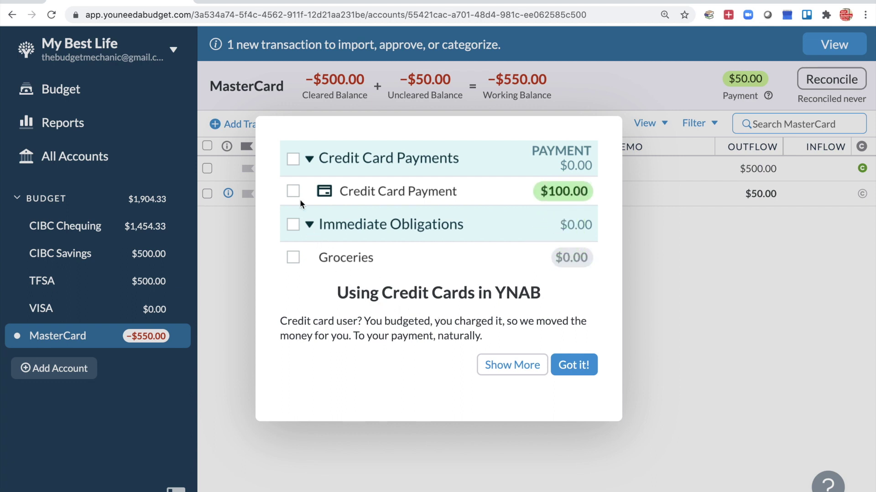
click(573, 365)
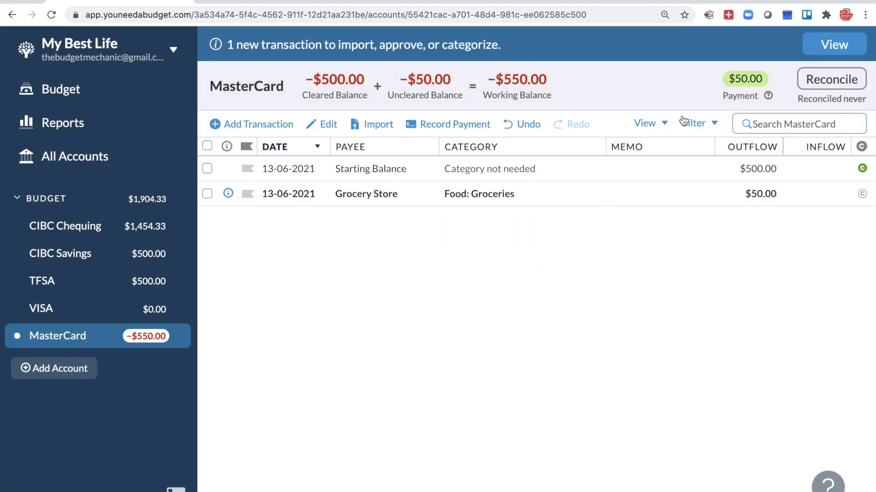
- Examine the MasterCard account's payment amount and the activity breakdown of its payment category in the June 2021 budget
triple_click(767, 72)
triple_click(768, 78)
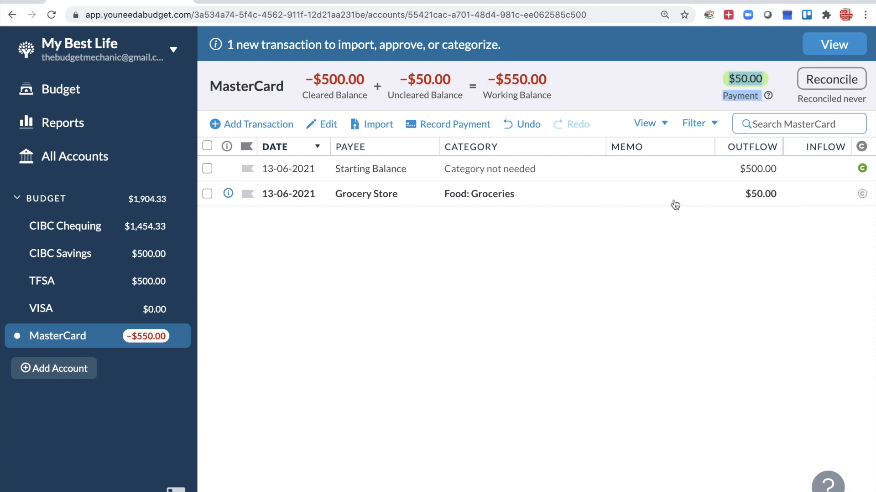
click(83, 98)
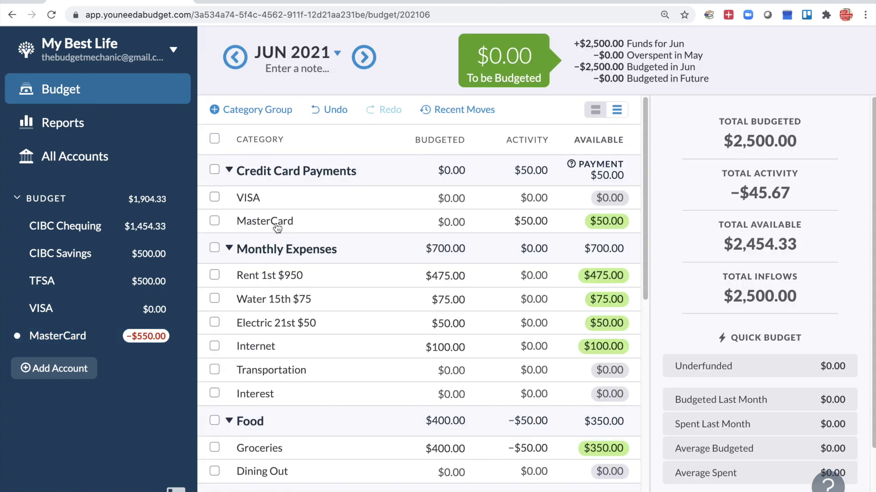
click(524, 223)
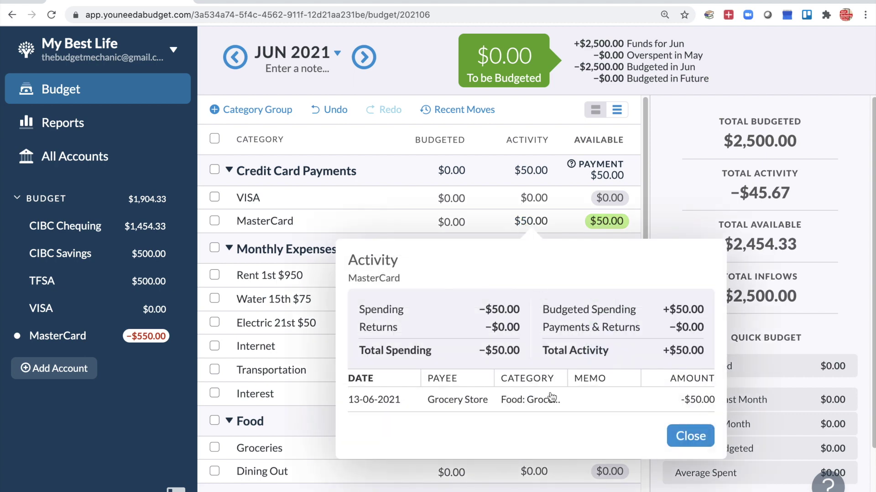
click(690, 436)
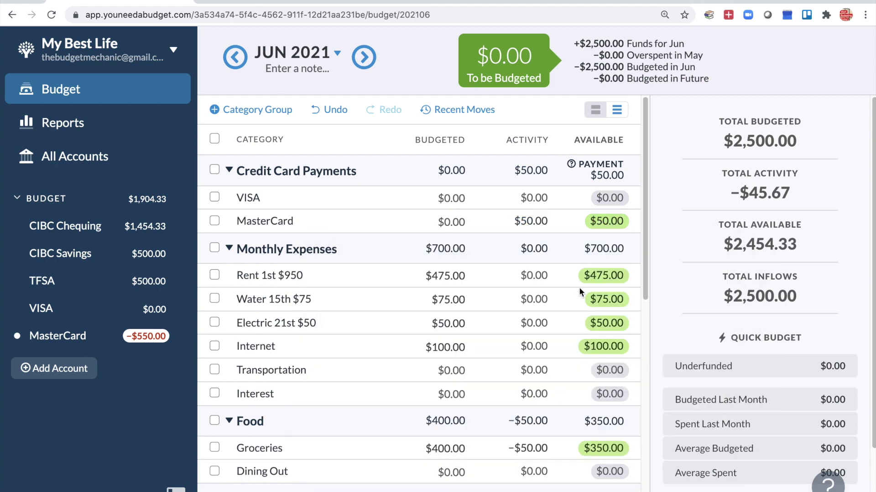
click(537, 221)
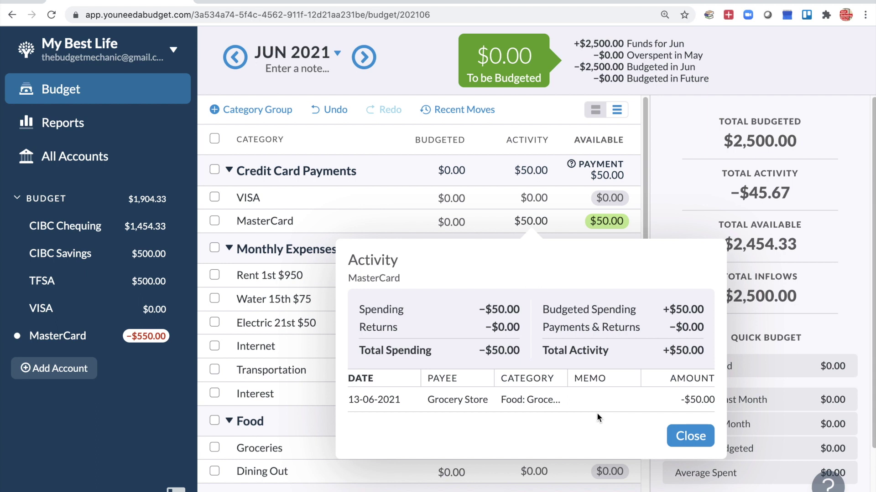
click(608, 227)
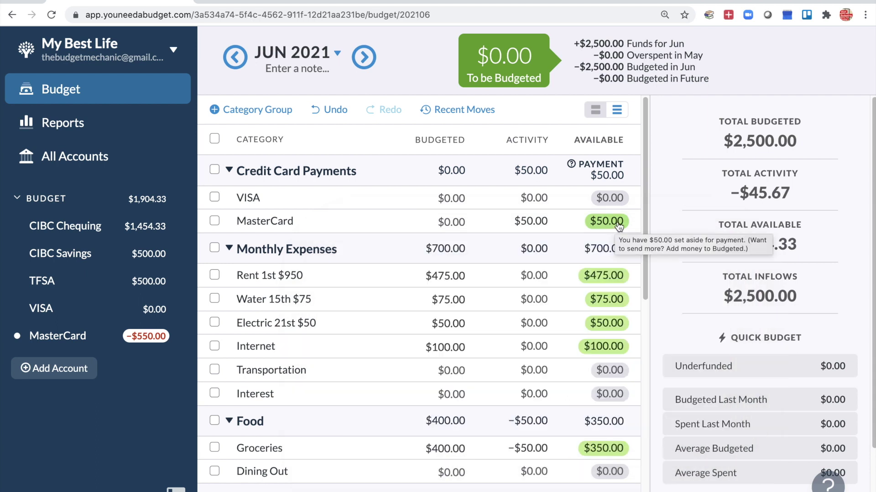
- Check the MasterCard account's register against its budgeted payment and return to the budget
click(440, 221)
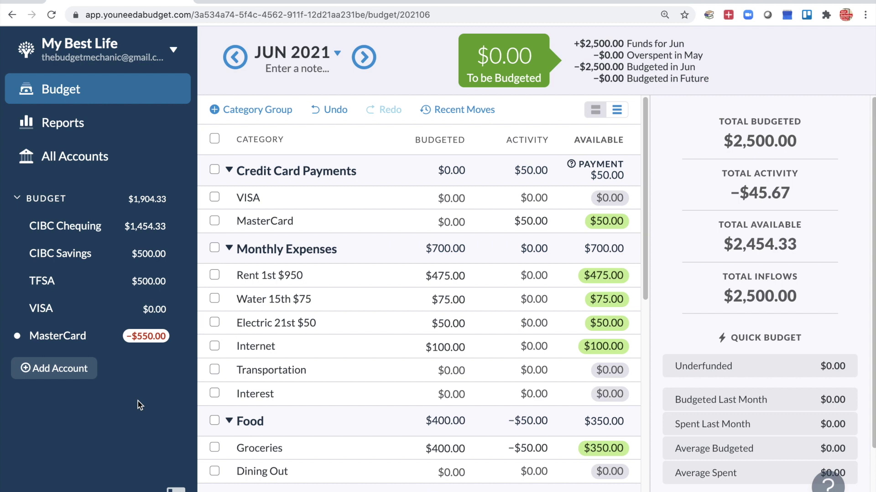
click(58, 336)
click(57, 89)
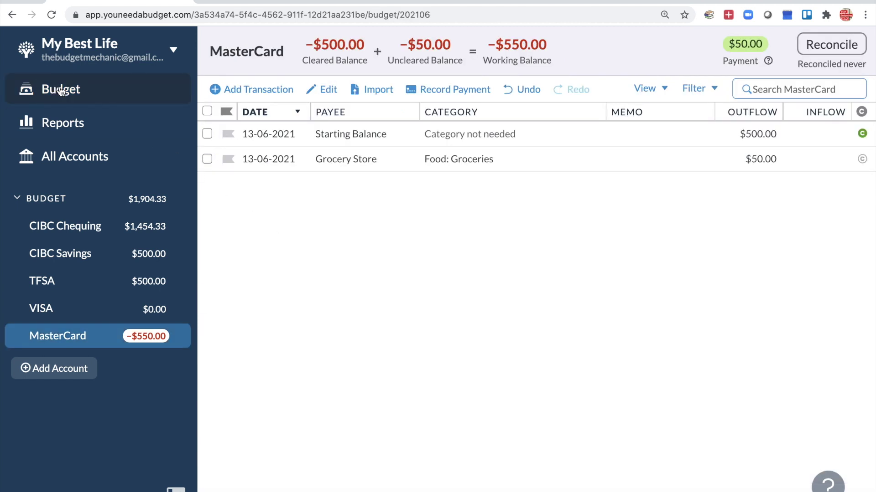